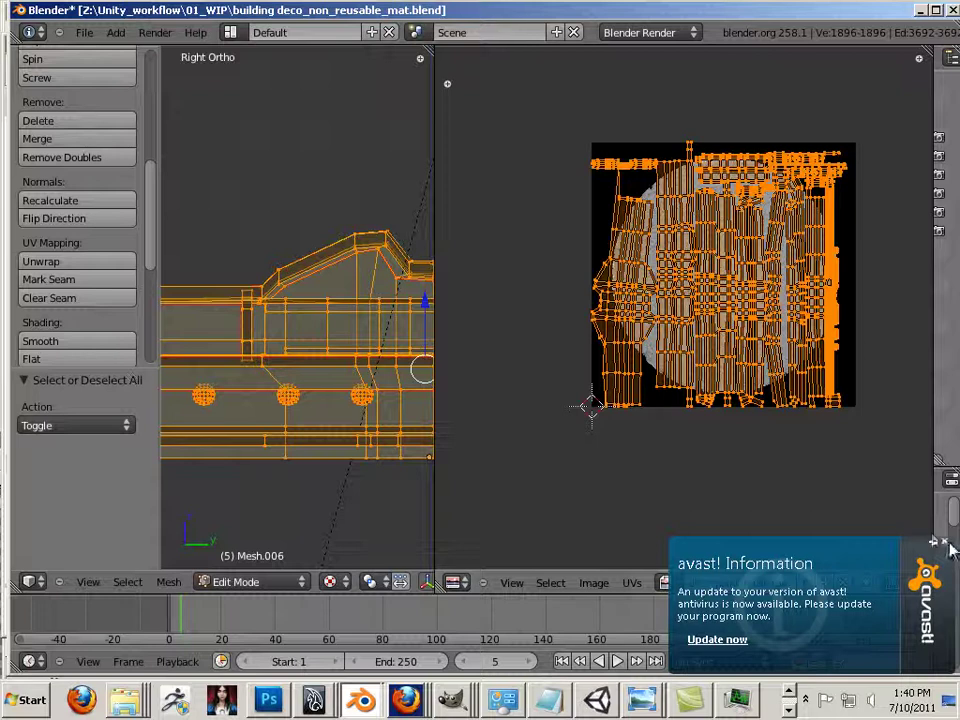
Dismiss the antivirus notification and start a new image in the UV editor named Building_top
{"action": "left_click", "coordinate": [941, 541]}
{"action": "scroll", "coordinate": [716, 476], "scroll_direction": "up", "scroll_amount": 3}
{"action": "scroll", "coordinate": [651, 462], "scroll_direction": "down", "scroll_amount": 2}
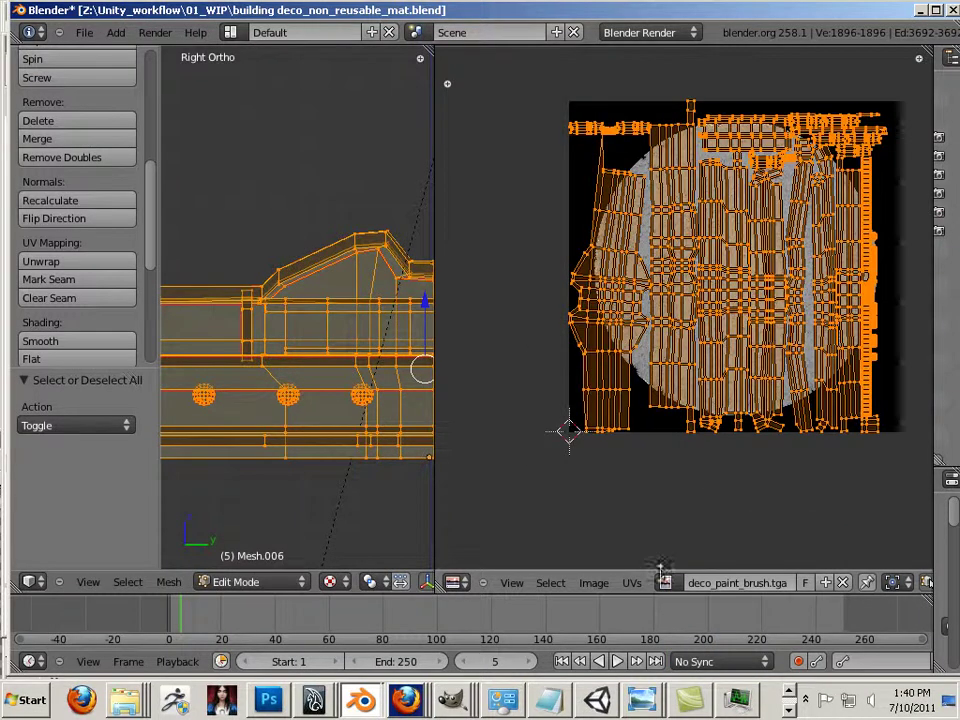
{"action": "left_click", "coordinate": [596, 583]}
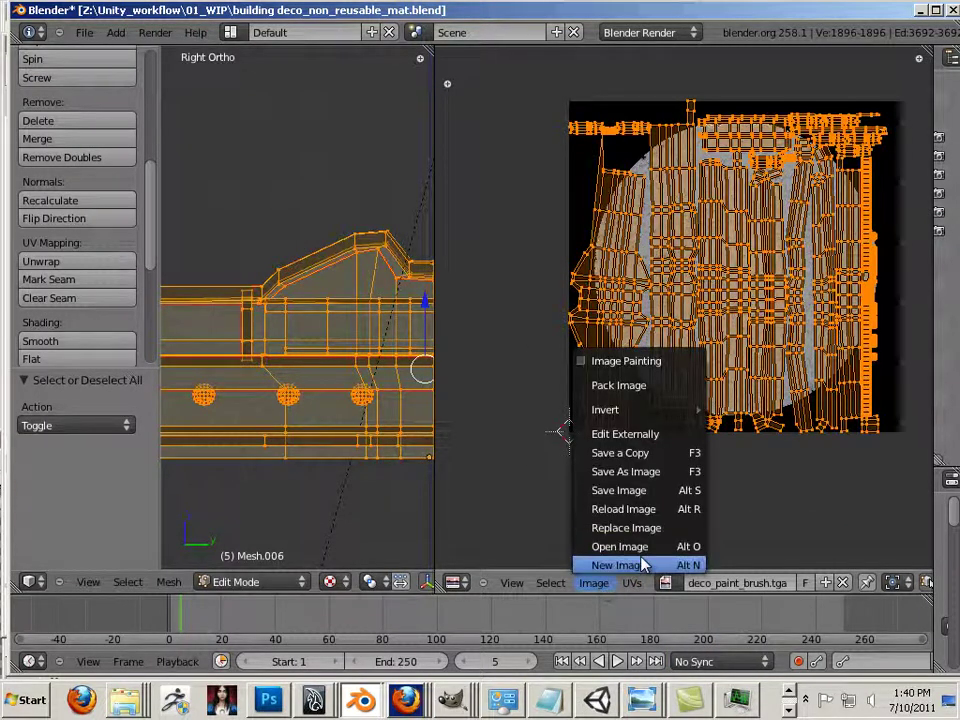
{"action": "left_click", "coordinate": [645, 564]}
{"action": "left_click", "coordinate": [689, 487]}
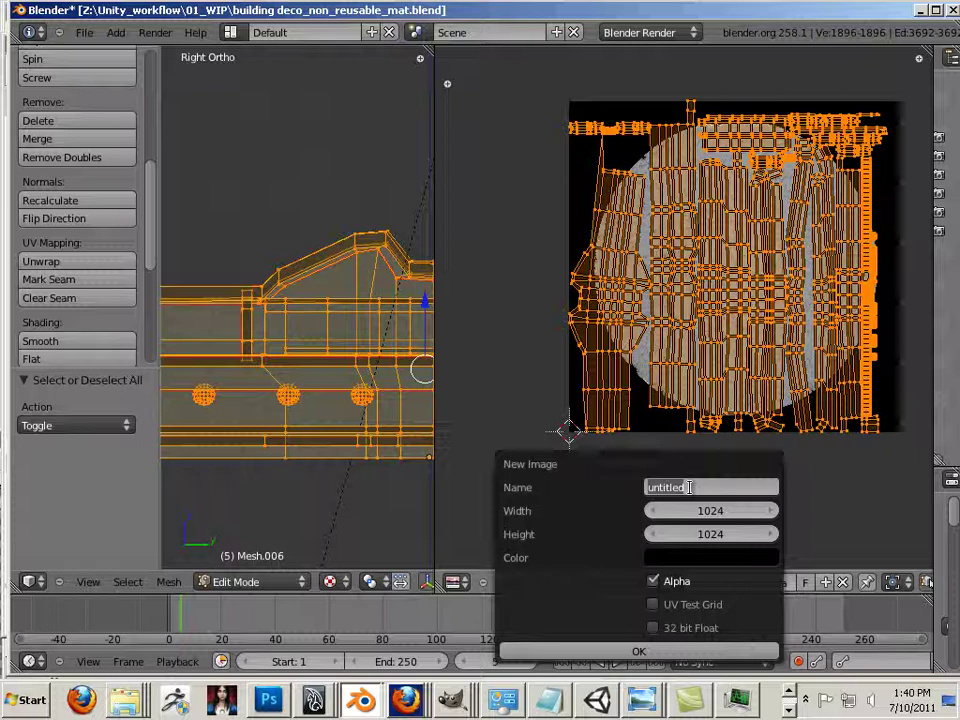
{"action": "key", "text": "BackSpace"}
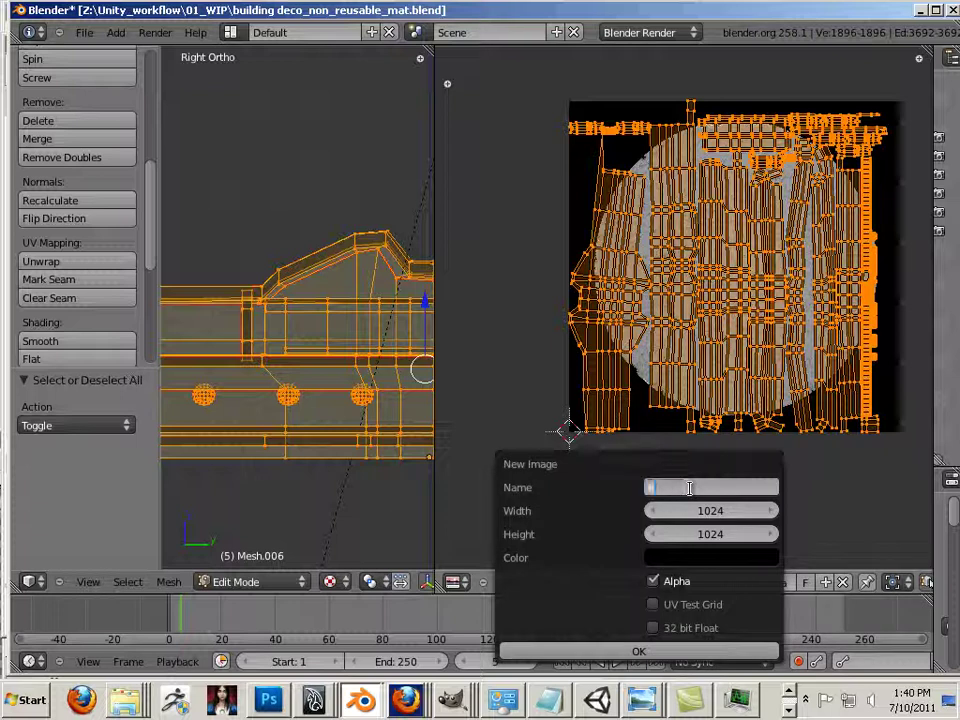
{"action": "type", "text": "Building top"}
{"action": "key", "text": "Return"}
Set the new image's width and height to 4096 and create it
{"action": "left_click", "coordinate": [756, 519]}
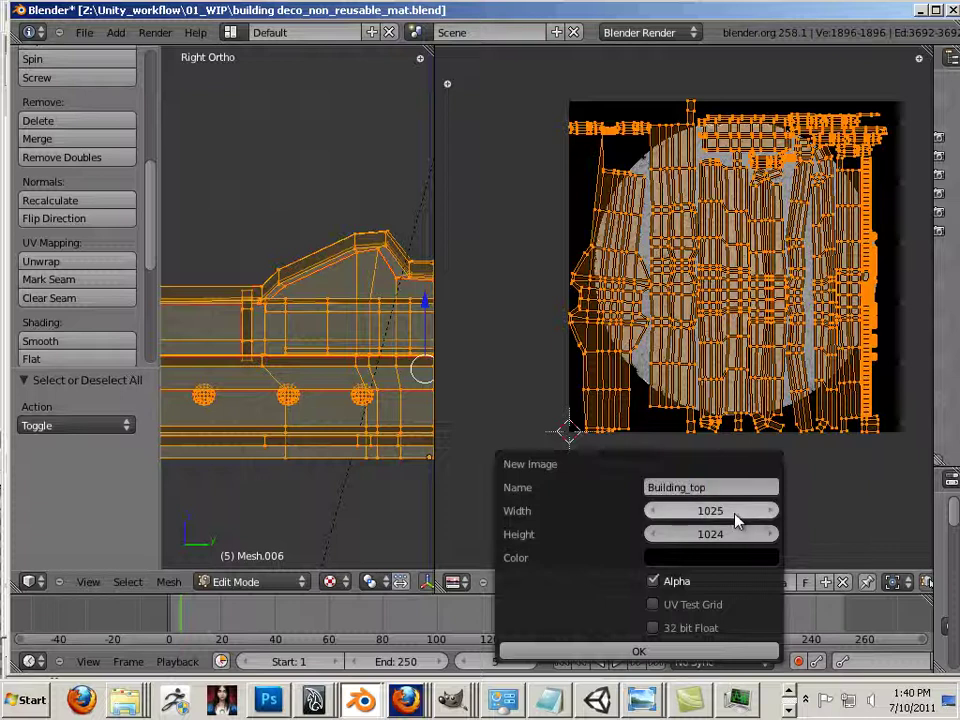
{"action": "left_click", "coordinate": [732, 512]}
{"action": "type", "text": "1"}
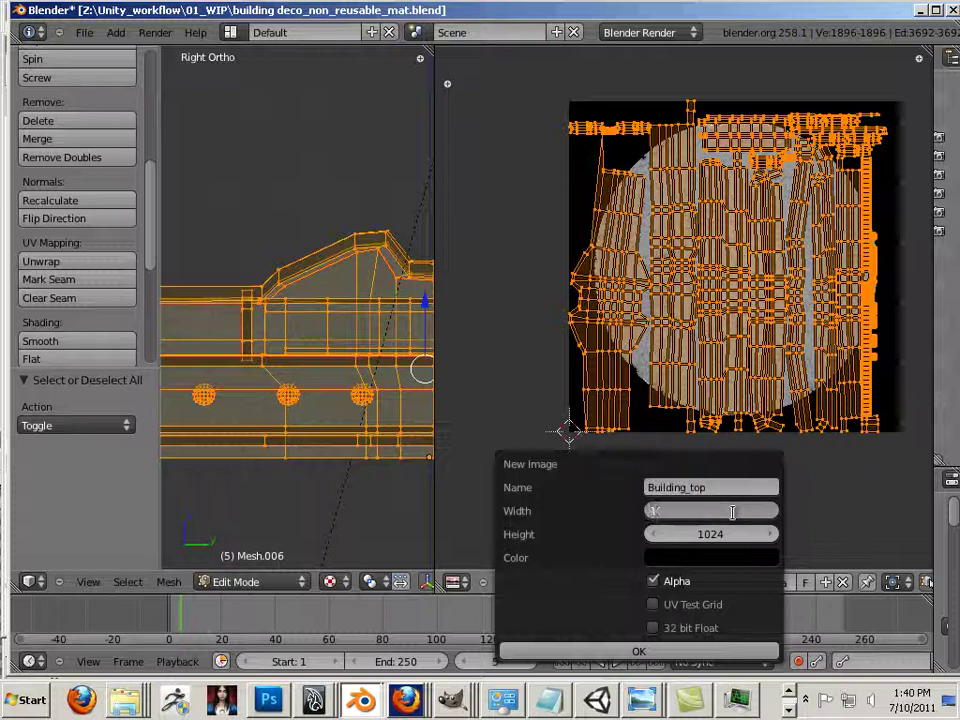
{"action": "type", "text": "096"}
{"action": "key", "text": "Tab"}
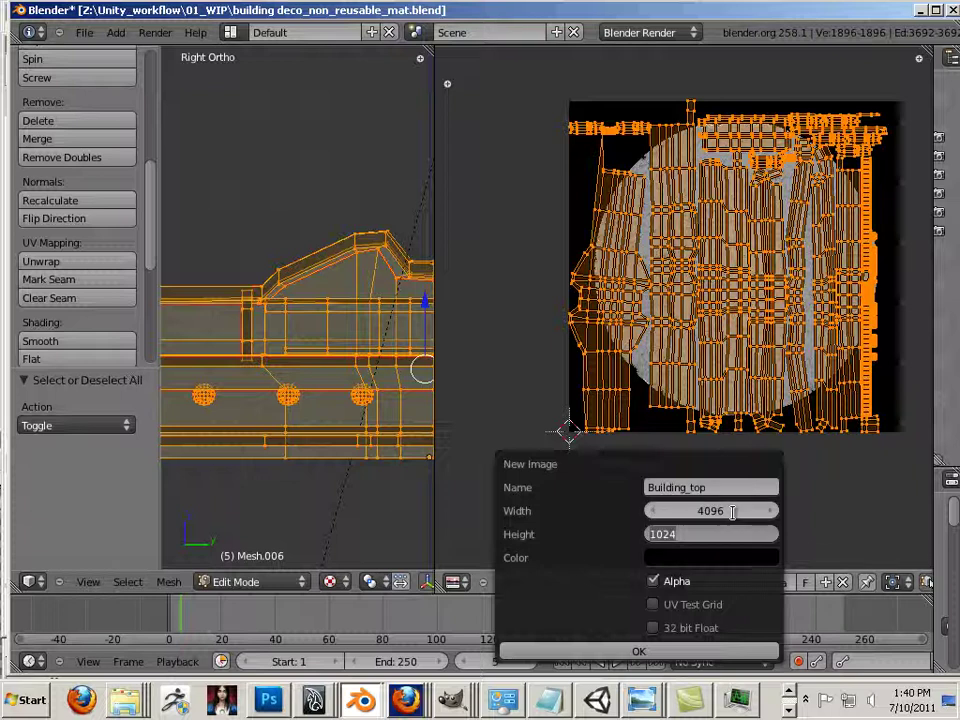
{"action": "type", "text": "1"}
{"action": "type", "text": "096"}
{"action": "key", "text": "Return"}
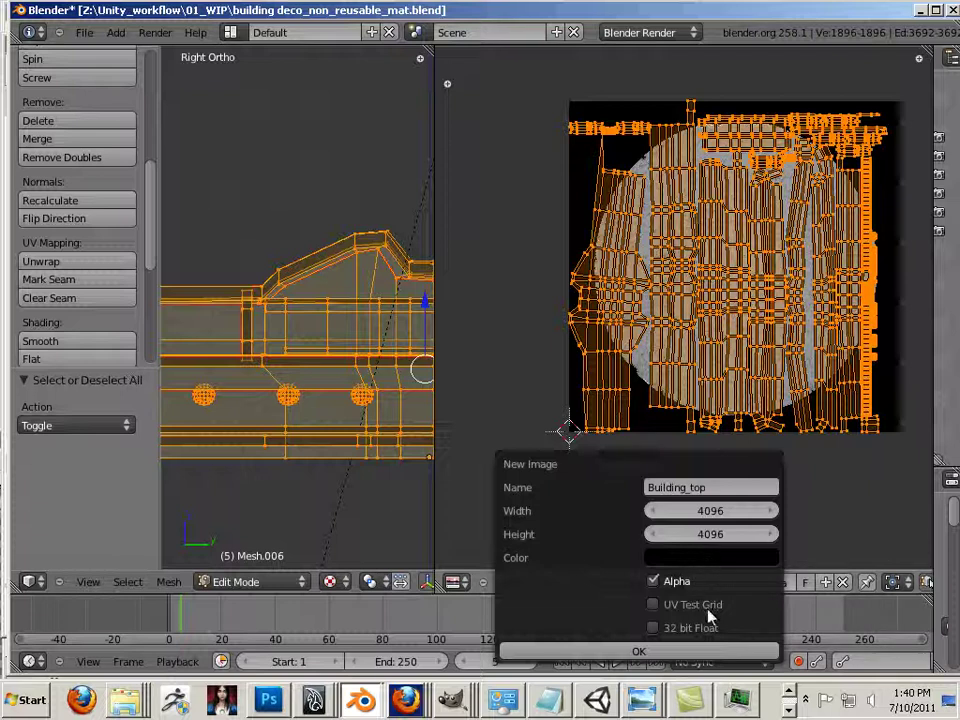
{"action": "left_click", "coordinate": [679, 652]}
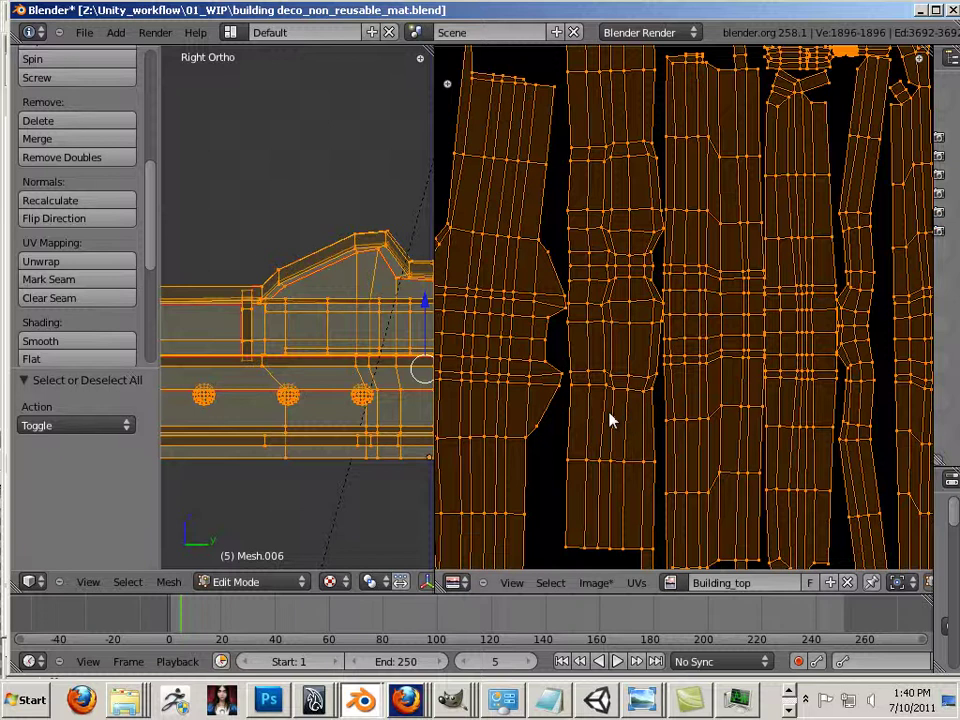
{"action": "key", "text": "Home"}
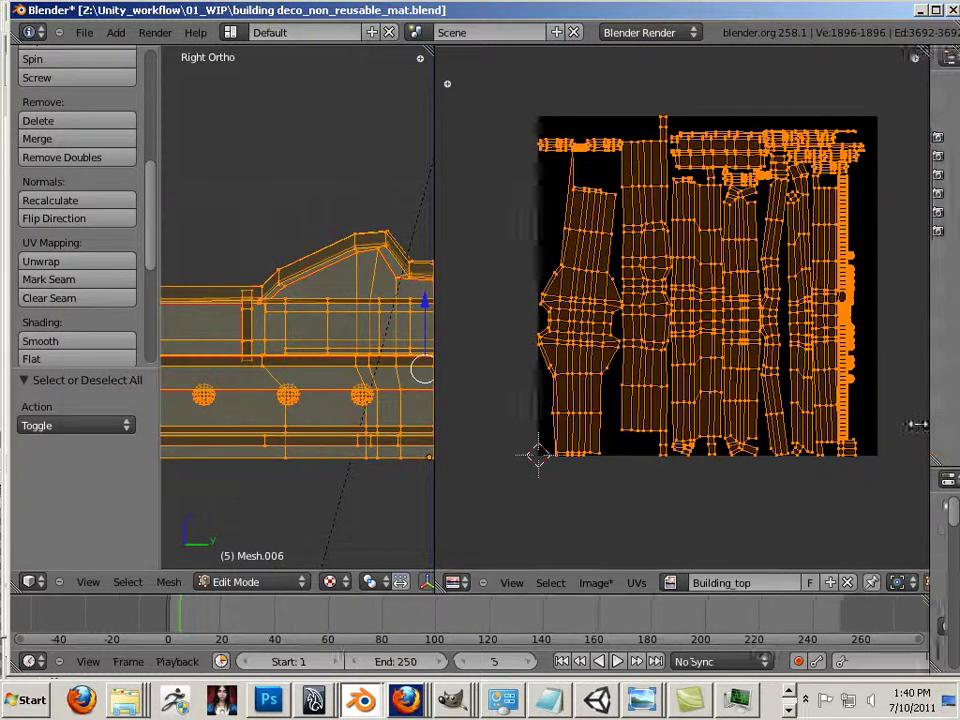
Widen the properties area and expand the Bake settings in the render properties
{"action": "left_click_drag", "start_coordinate": [916, 425], "coordinate": [640, 425]}
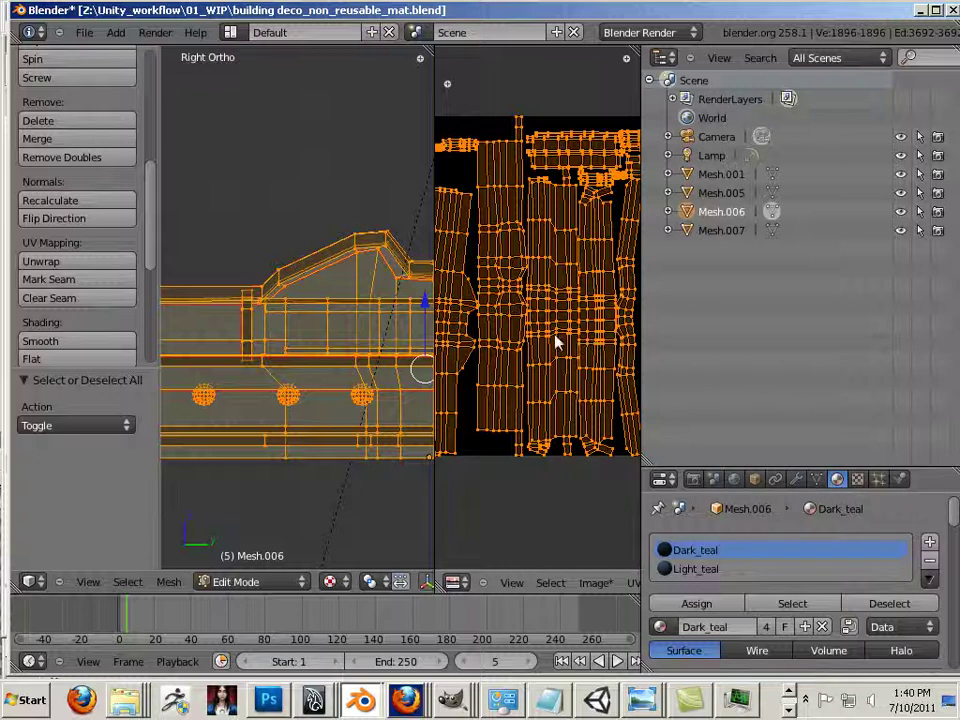
{"action": "left_click", "coordinate": [695, 481]}
{"action": "scroll", "coordinate": [900, 540], "scroll_direction": "down", "scroll_amount": 10}
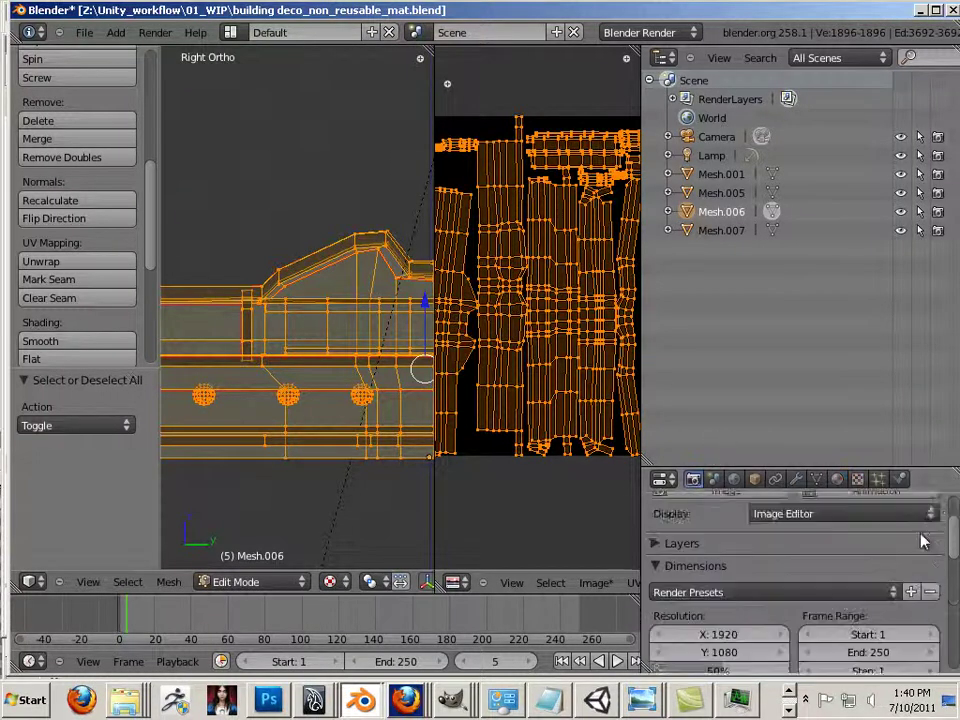
{"action": "scroll", "coordinate": [932, 536], "scroll_direction": "down", "scroll_amount": 4}
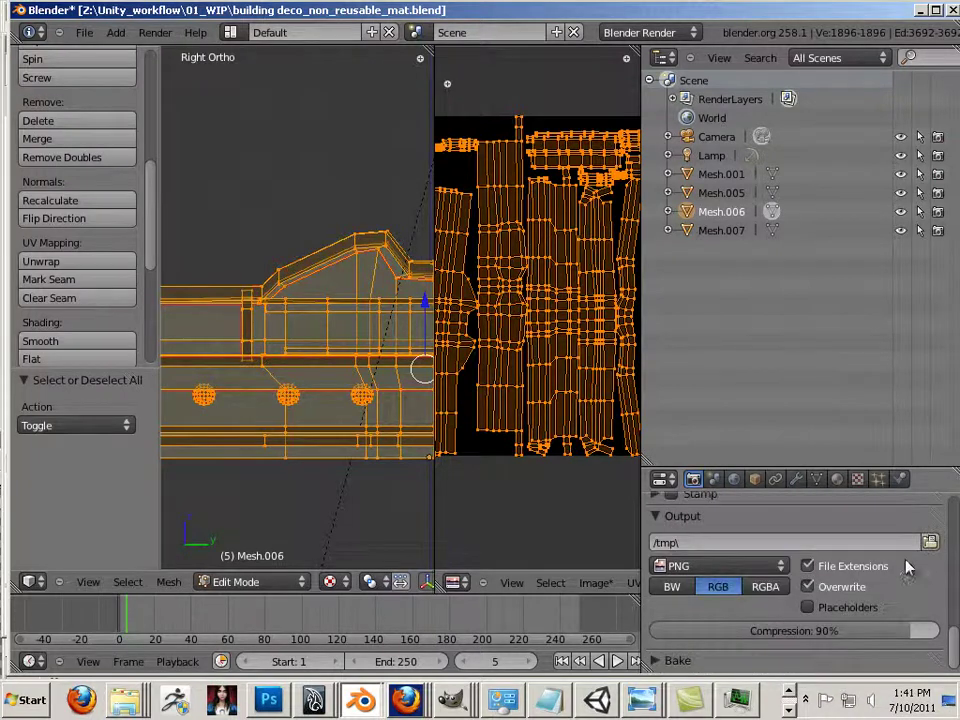
{"action": "scroll", "coordinate": [681, 641], "scroll_direction": "down", "scroll_amount": 5}
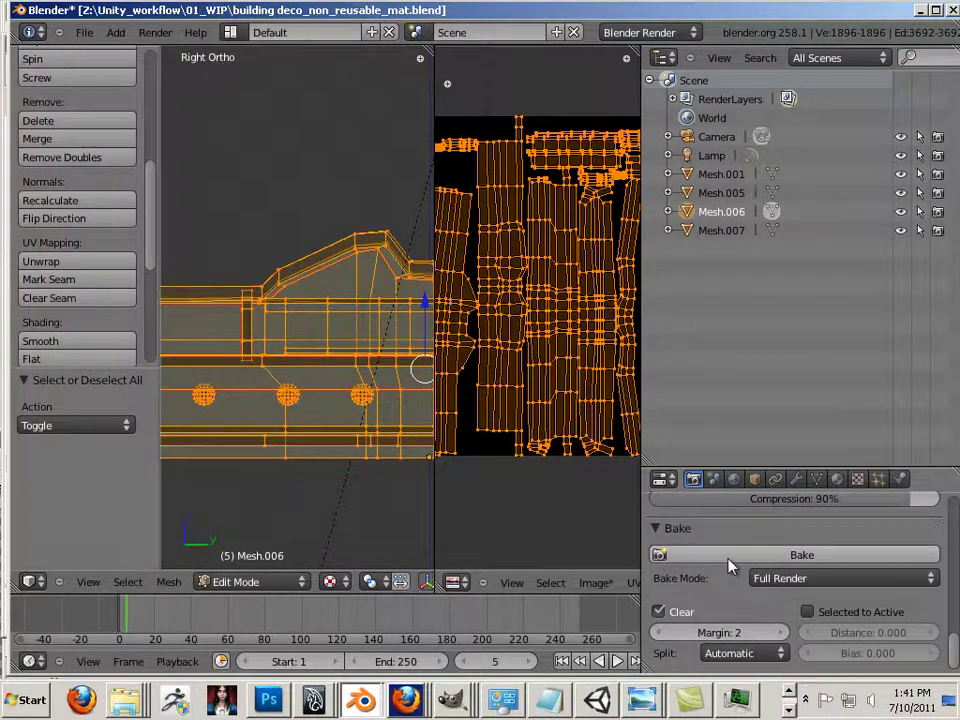
Bake Mesh.006 into the Building_top image with bake mode Textures and margin 0
{"action": "left_click", "coordinate": [814, 579]}
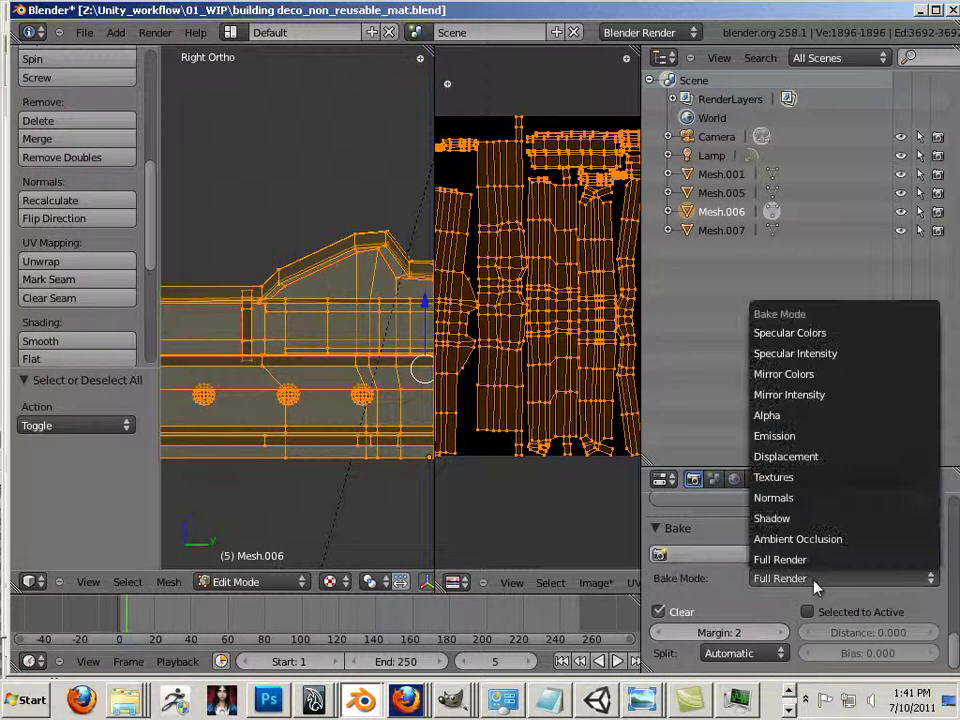
{"action": "left_click", "coordinate": [796, 481]}
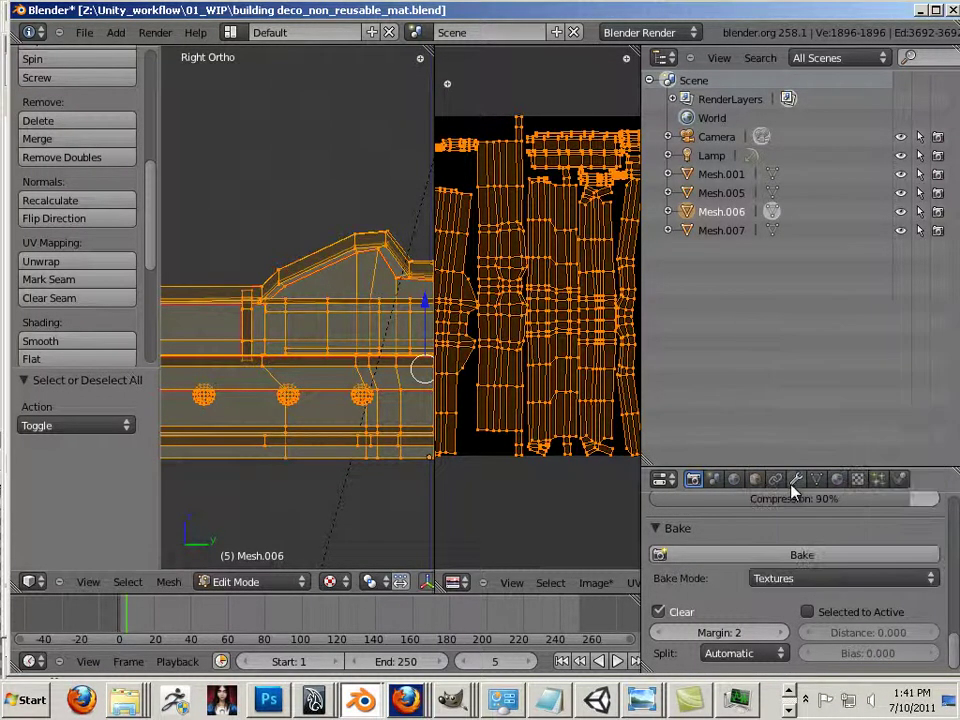
{"action": "left_click", "coordinate": [657, 633]}
{"action": "left_click", "coordinate": [657, 633]}
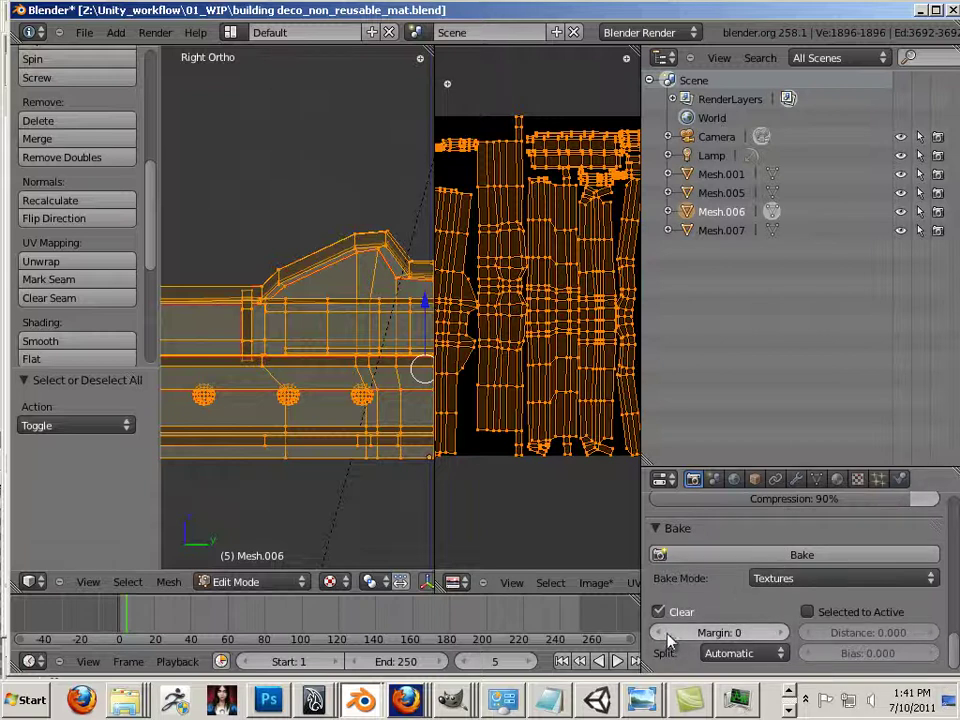
{"action": "left_click", "coordinate": [782, 558]}
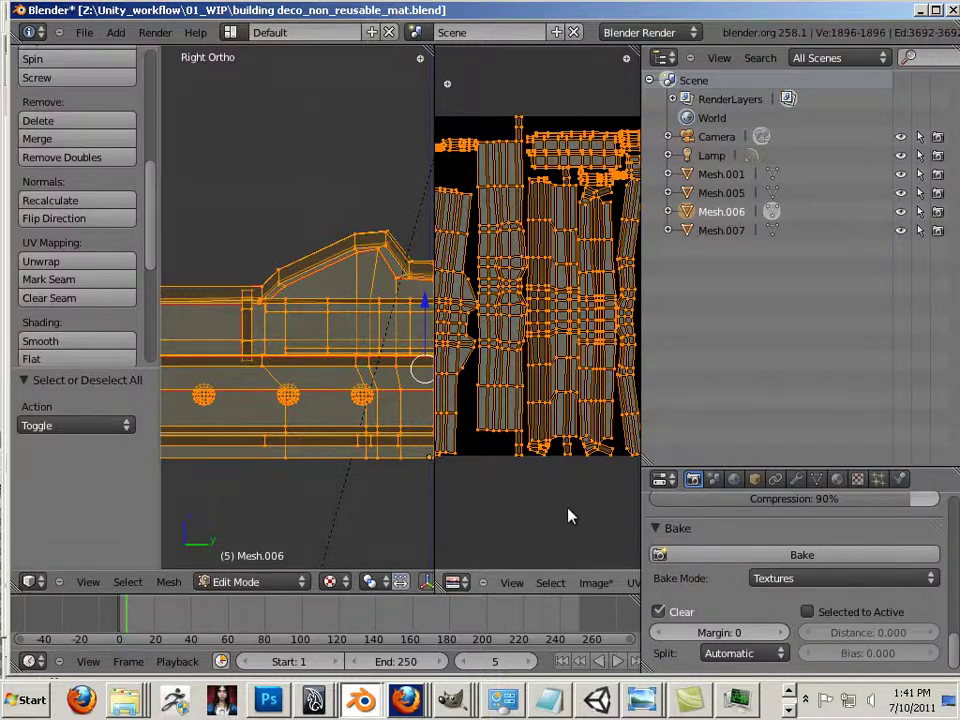
Display the model textured in Object Mode and inspect the baked texture without the UV wireframe
{"action": "key", "text": "alt+z"}
{"action": "key", "text": "Tab"}
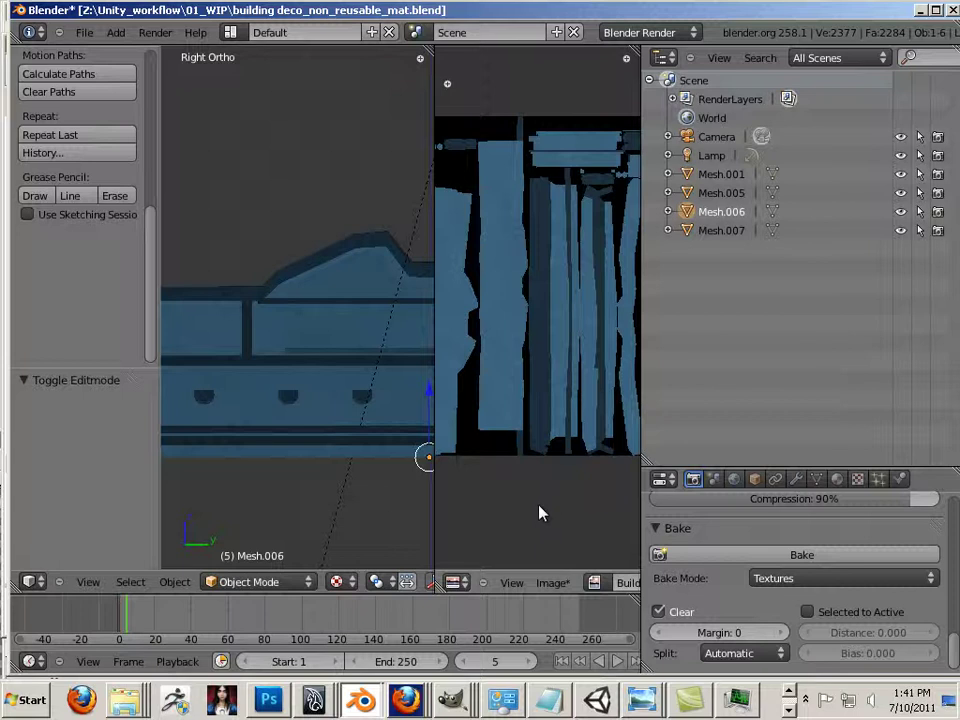
{"action": "scroll", "coordinate": [540, 510], "scroll_direction": "up", "scroll_amount": 4}
{"action": "scroll", "coordinate": [540, 518], "scroll_direction": "down", "scroll_amount": 2}
{"action": "scroll", "coordinate": [540, 520], "scroll_direction": "down", "scroll_amount": 3}
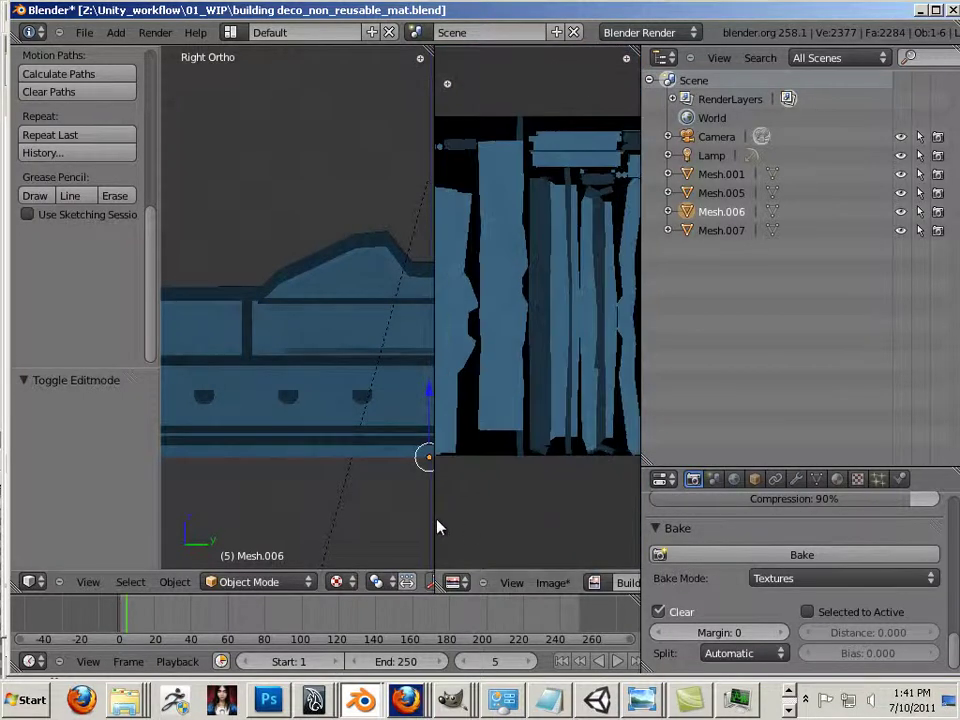
Widen the image editor and begin saving the baked image as a file in the 01_WIP folder
{"action": "left_click_drag", "start_coordinate": [421, 518], "coordinate": [305, 520]}
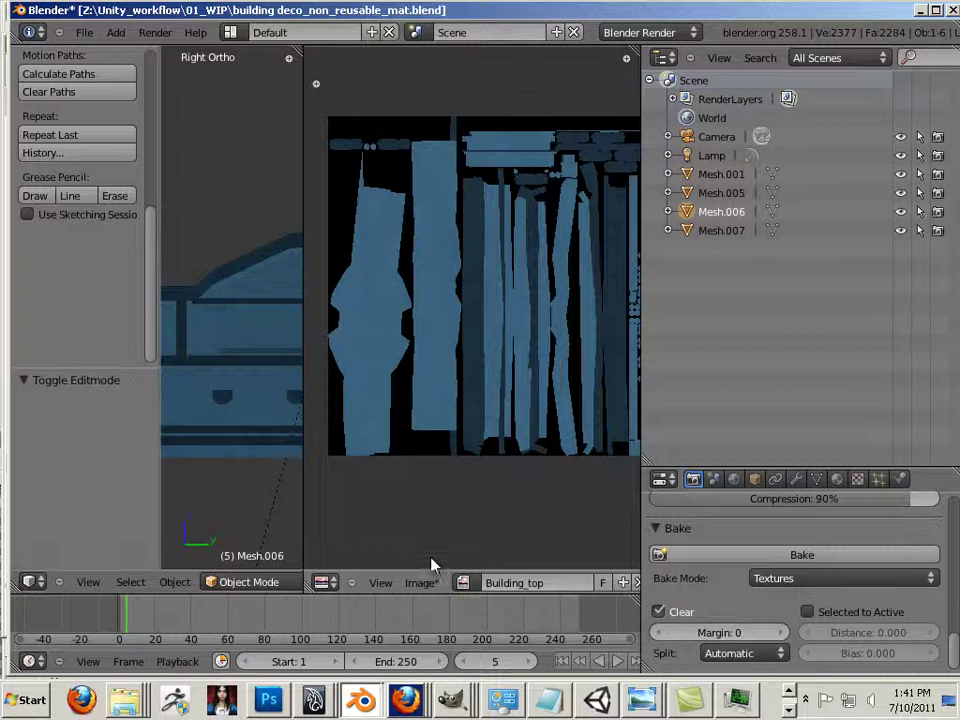
{"action": "left_click", "coordinate": [421, 582]}
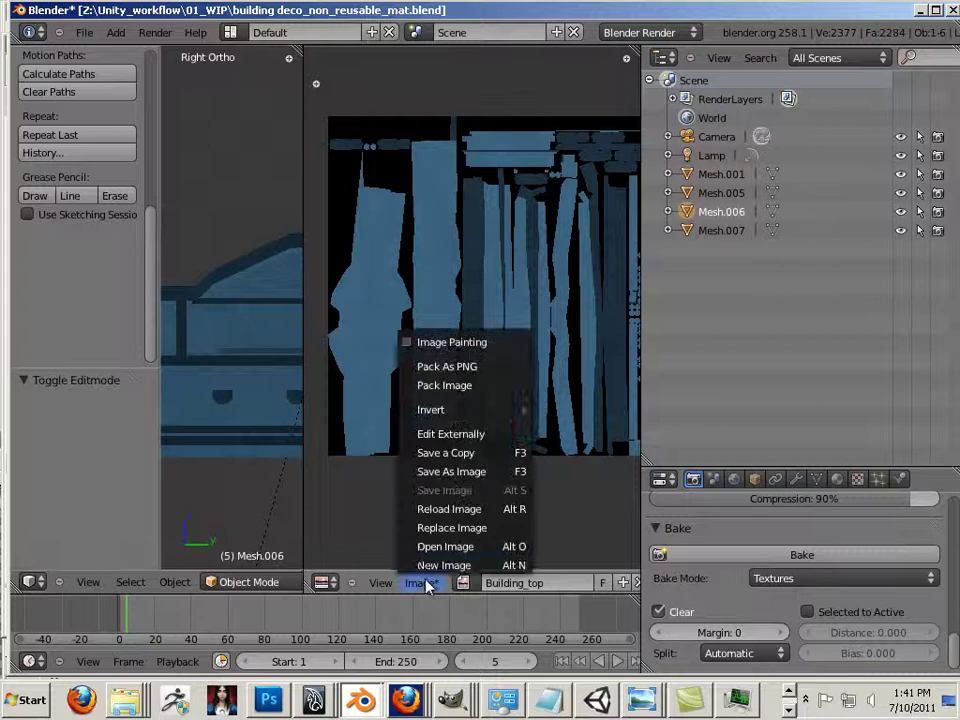
{"action": "left_click", "coordinate": [451, 471]}
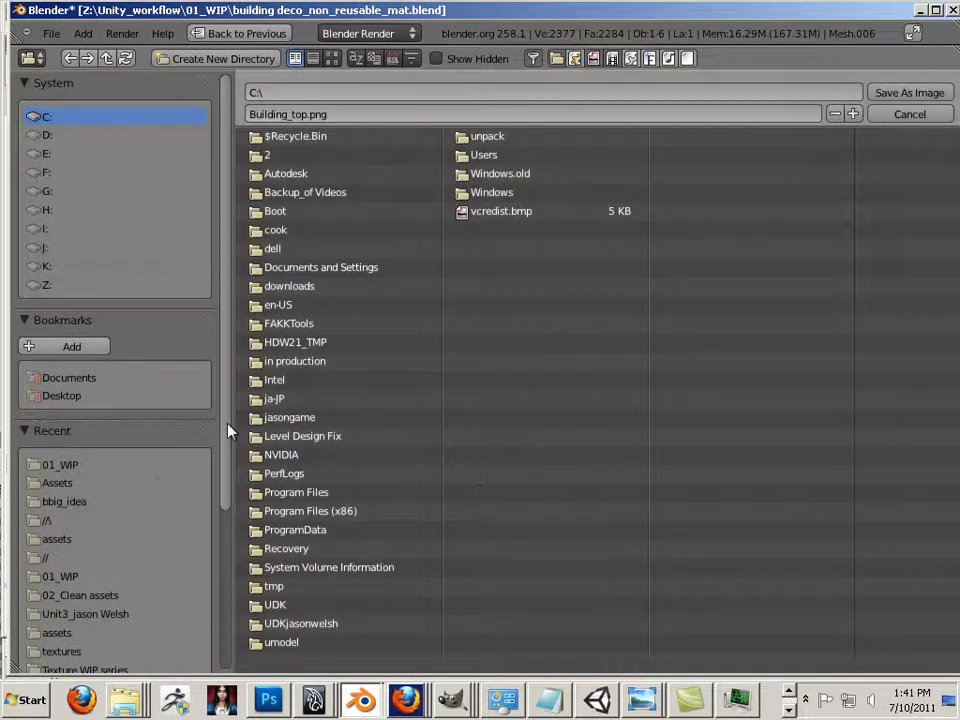
{"action": "left_click", "coordinate": [68, 466]}
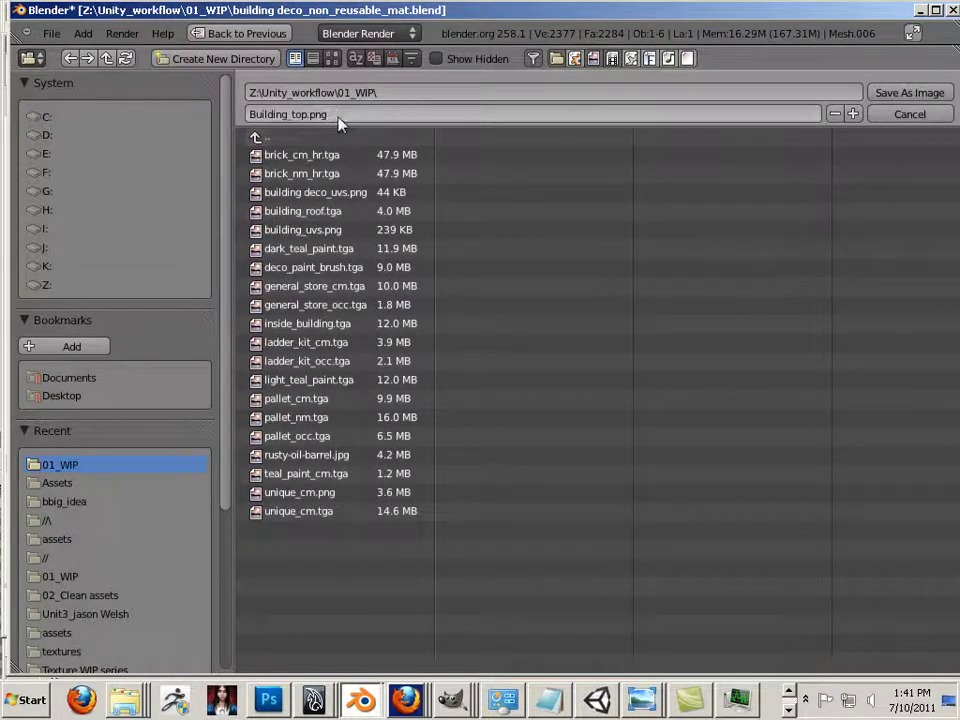
Save the baked image as a Targa file named Building_top_cm.tga
{"action": "left_click", "coordinate": [372, 114]}
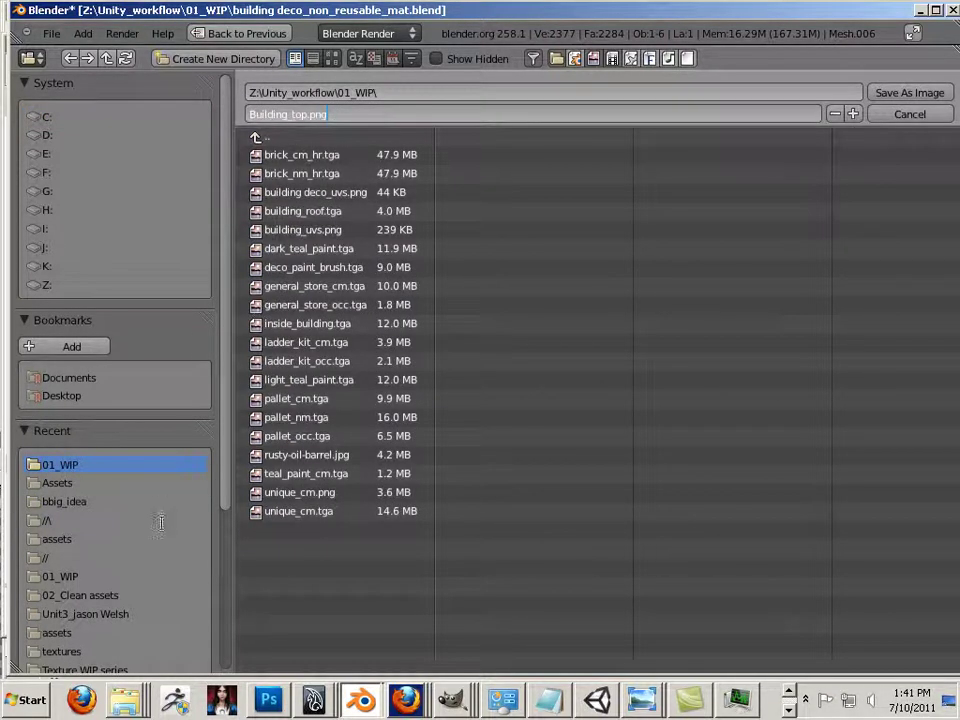
{"action": "left_click", "coordinate": [229, 490]}
{"action": "left_click_drag", "start_coordinate": [227, 508], "coordinate": [212, 660]}
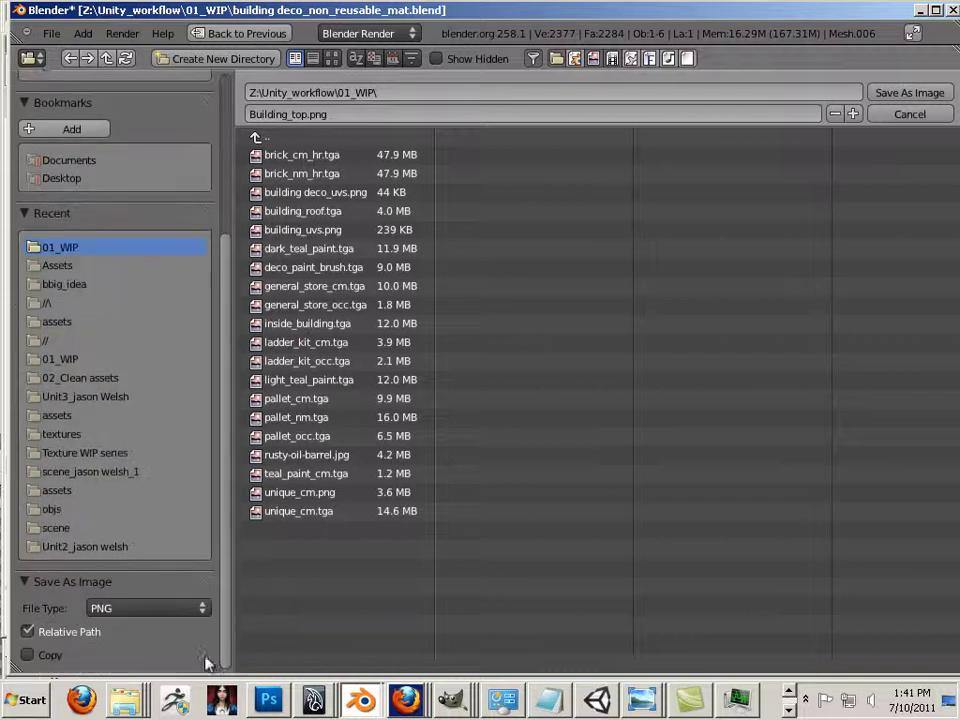
{"action": "left_click", "coordinate": [140, 608]}
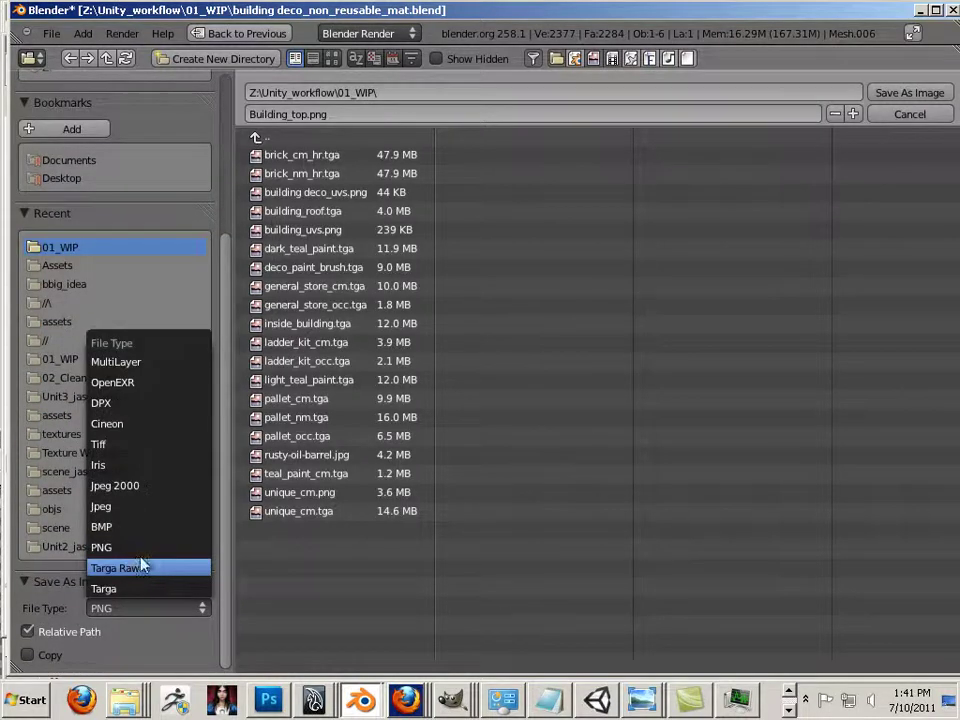
{"action": "left_click", "coordinate": [140, 589]}
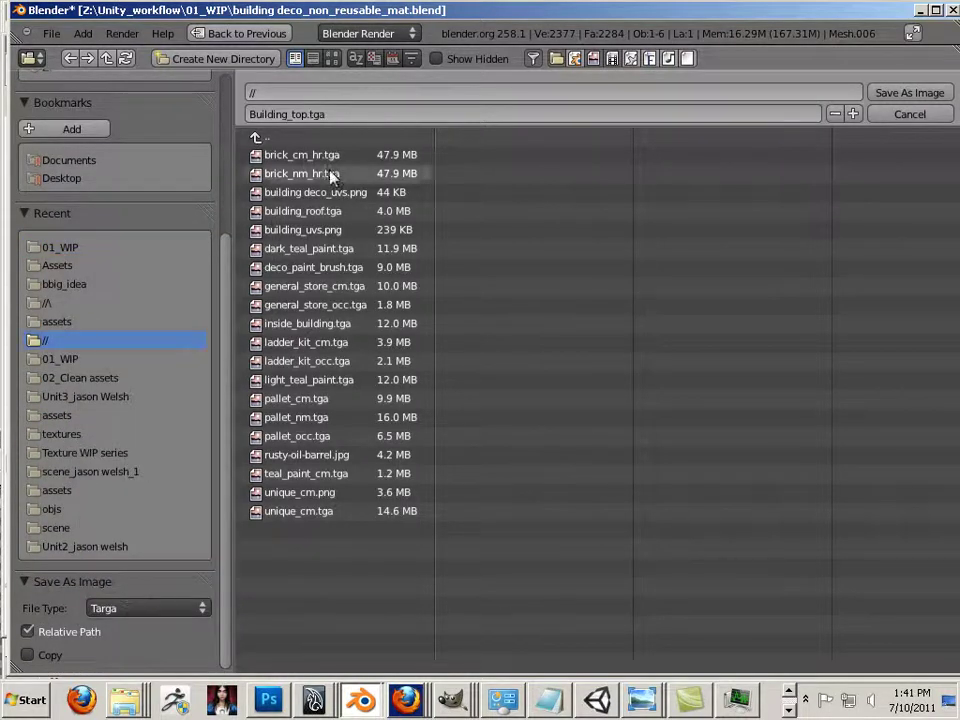
{"action": "left_click", "coordinate": [300, 114]}
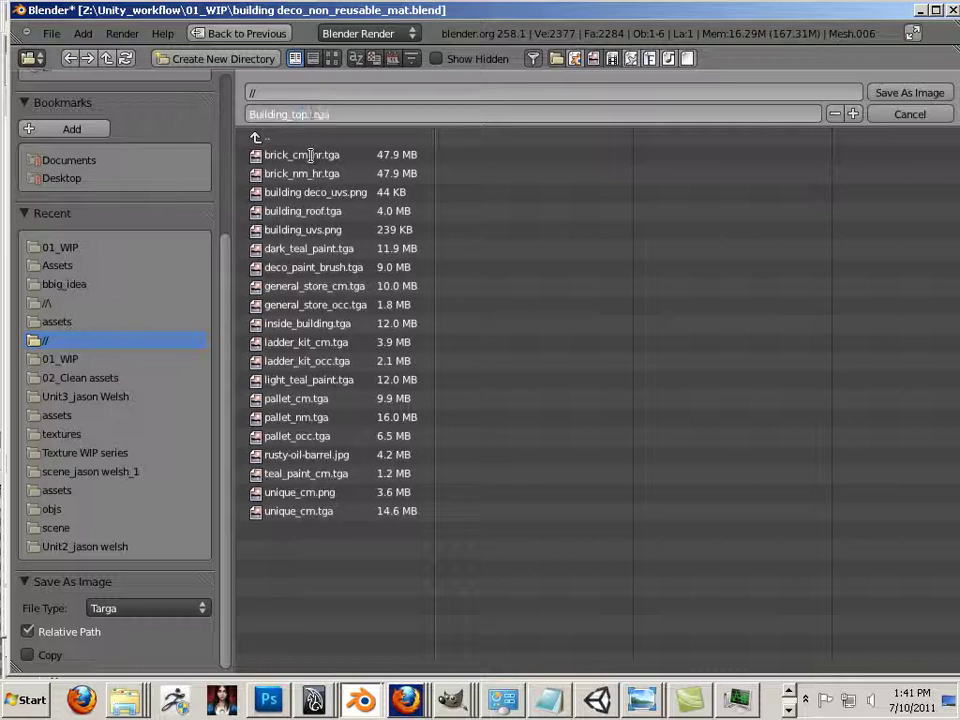
{"action": "type", "text": "_cm"}
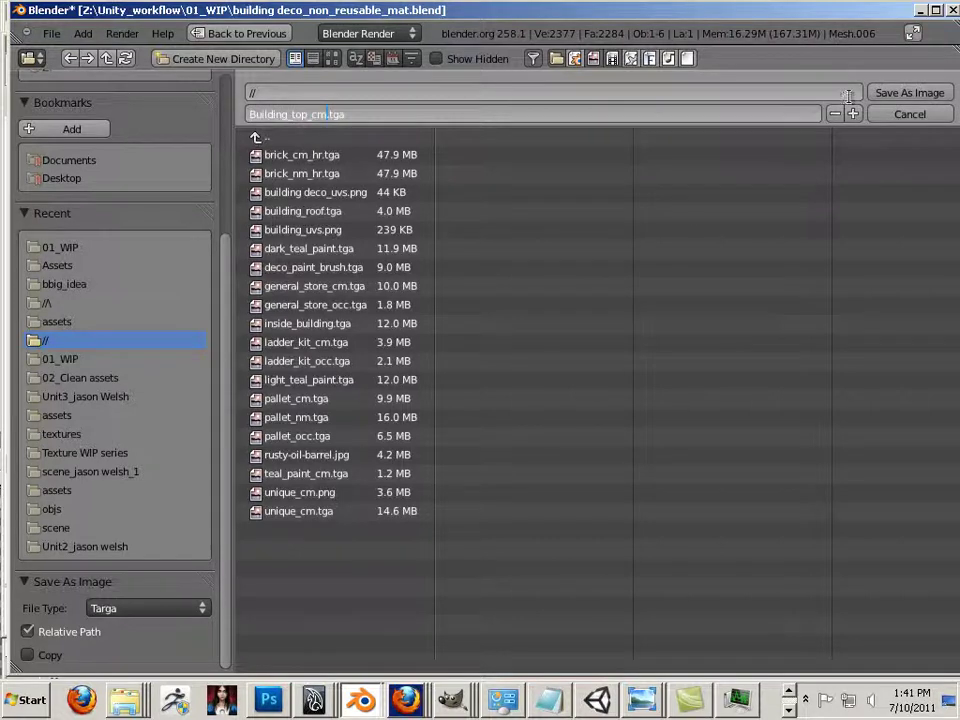
{"action": "left_click", "coordinate": [891, 92]}
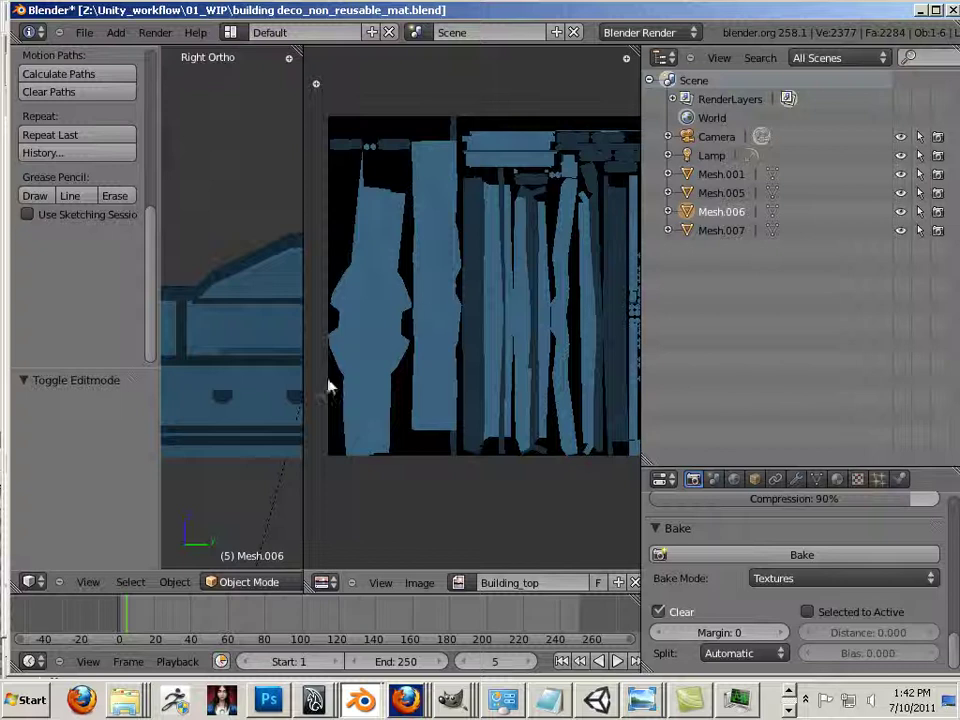
Select all of Mesh.006 in Edit Mode and bake its textures again
{"action": "key", "text": "Tab"}
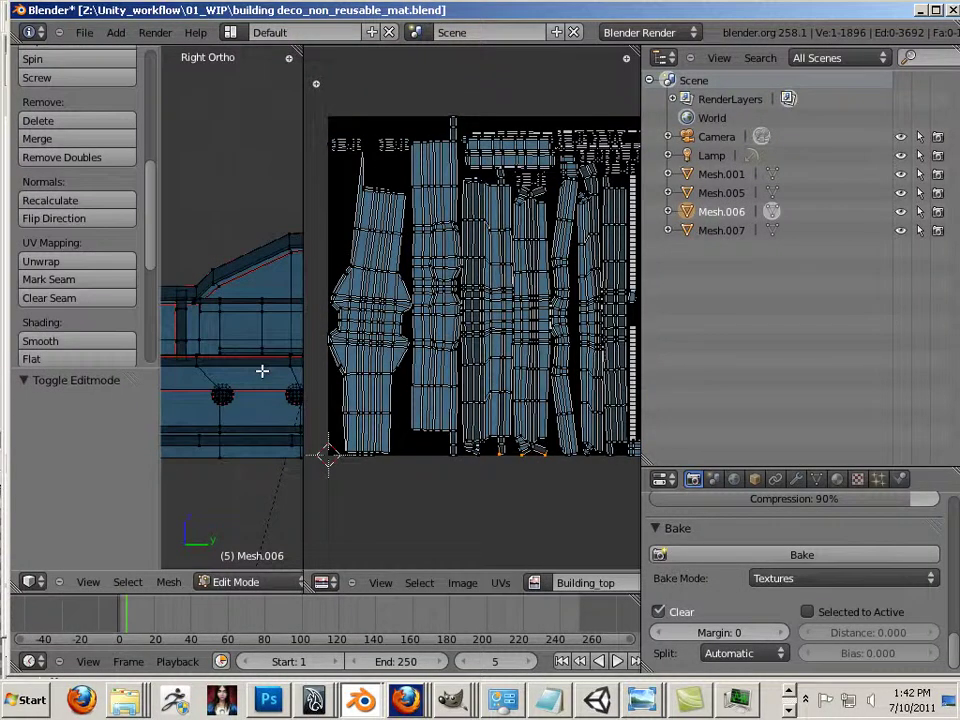
{"action": "key", "text": "a"}
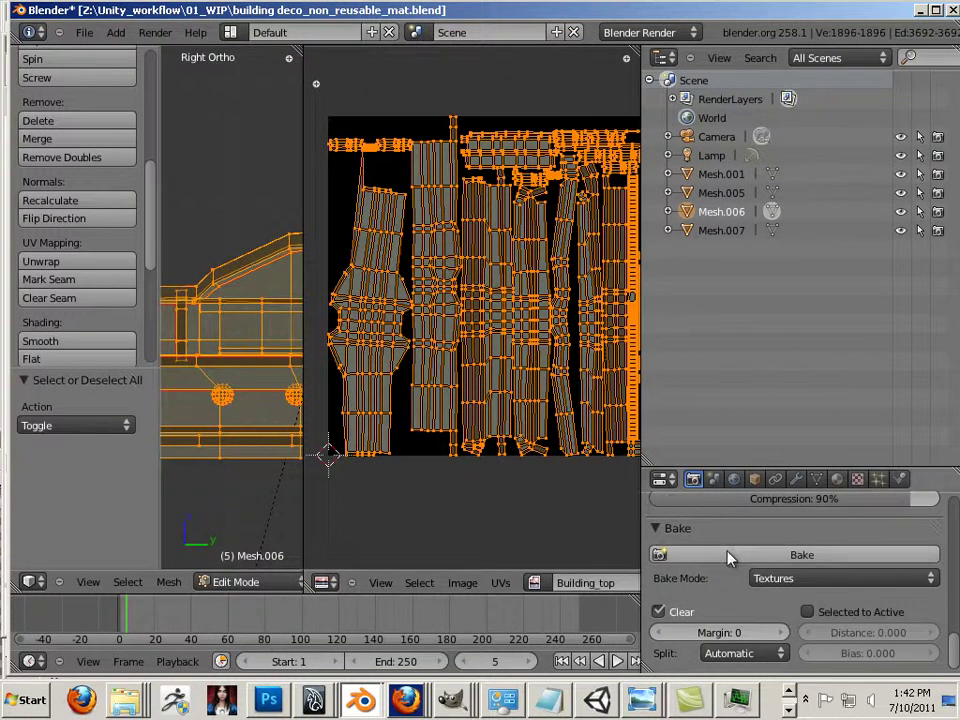
{"action": "left_click", "coordinate": [728, 556]}
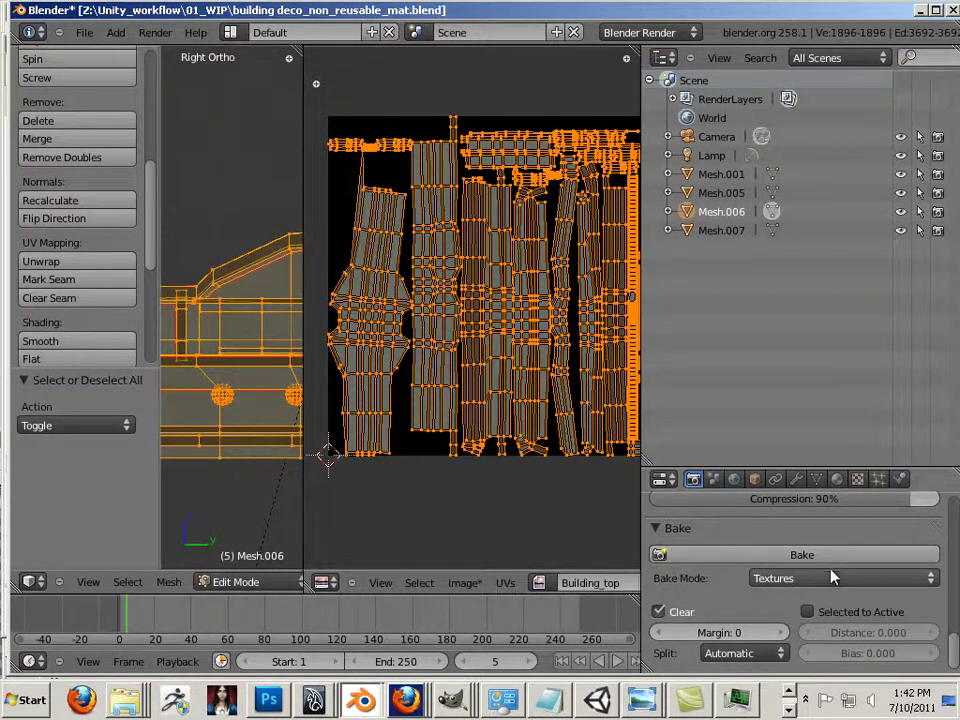
Bake the ambient occlusion of Mesh.006 into the Building_top image and inspect the result with the UVs deselected
{"action": "scroll", "coordinate": [835, 578], "scroll_direction": "up", "scroll_amount": 3}
{"action": "scroll", "coordinate": [836, 581], "scroll_direction": "down", "scroll_amount": 3}
{"action": "left_click", "coordinate": [838, 578]}
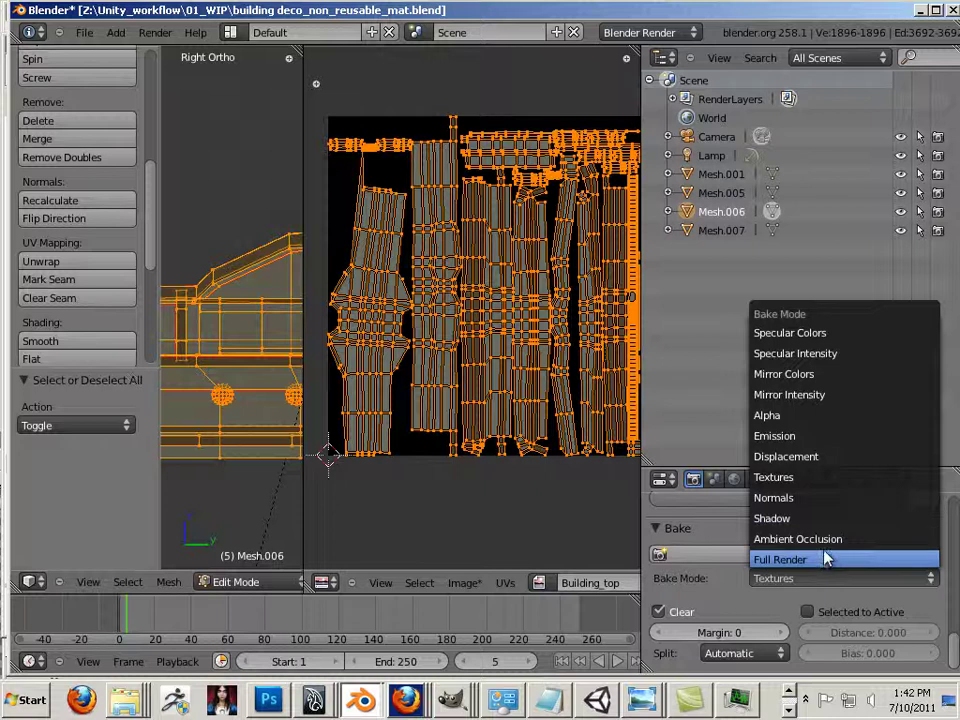
{"action": "left_click", "coordinate": [824, 545]}
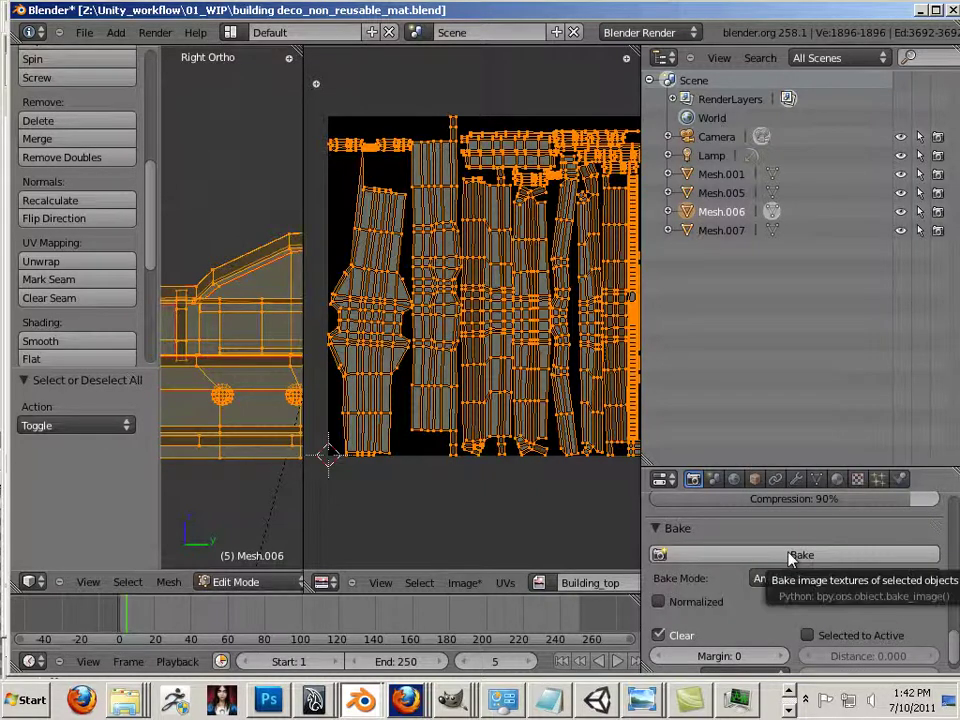
{"action": "left_click", "coordinate": [786, 558]}
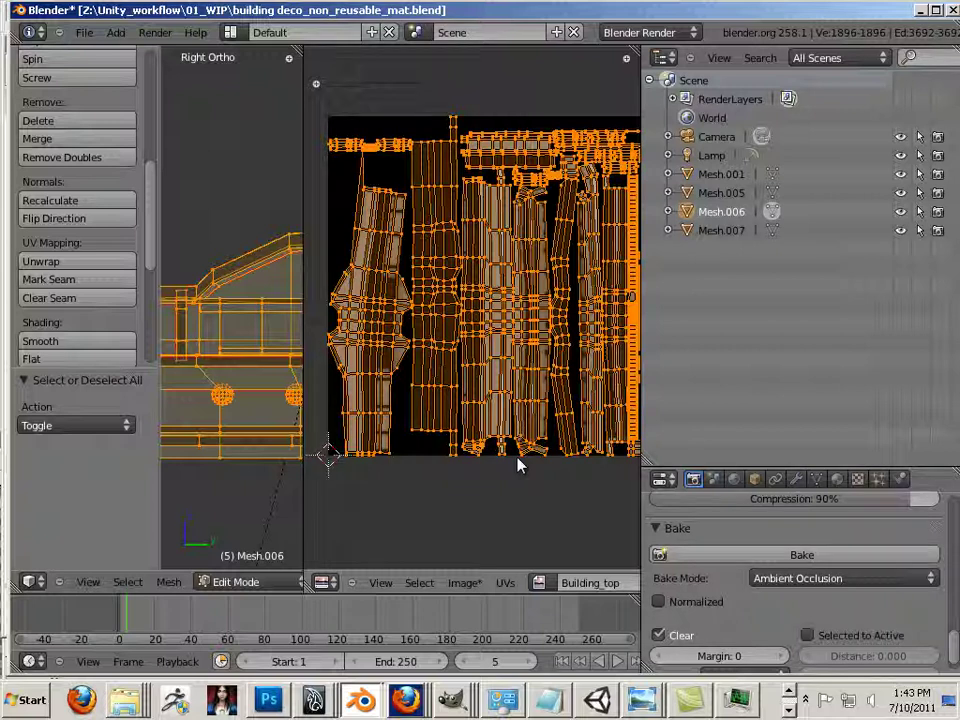
{"action": "right_click", "coordinate": [430, 480]}
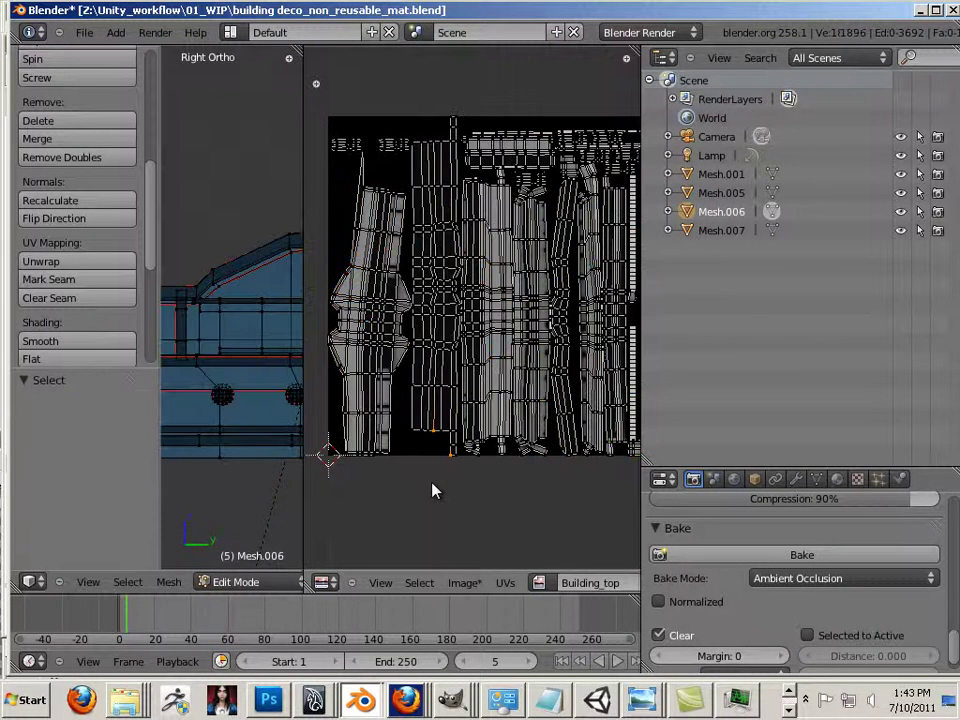
{"action": "scroll", "coordinate": [432, 490], "scroll_direction": "up", "scroll_amount": 3}
{"action": "scroll", "coordinate": [432, 490], "scroll_direction": "down", "scroll_amount": 2}
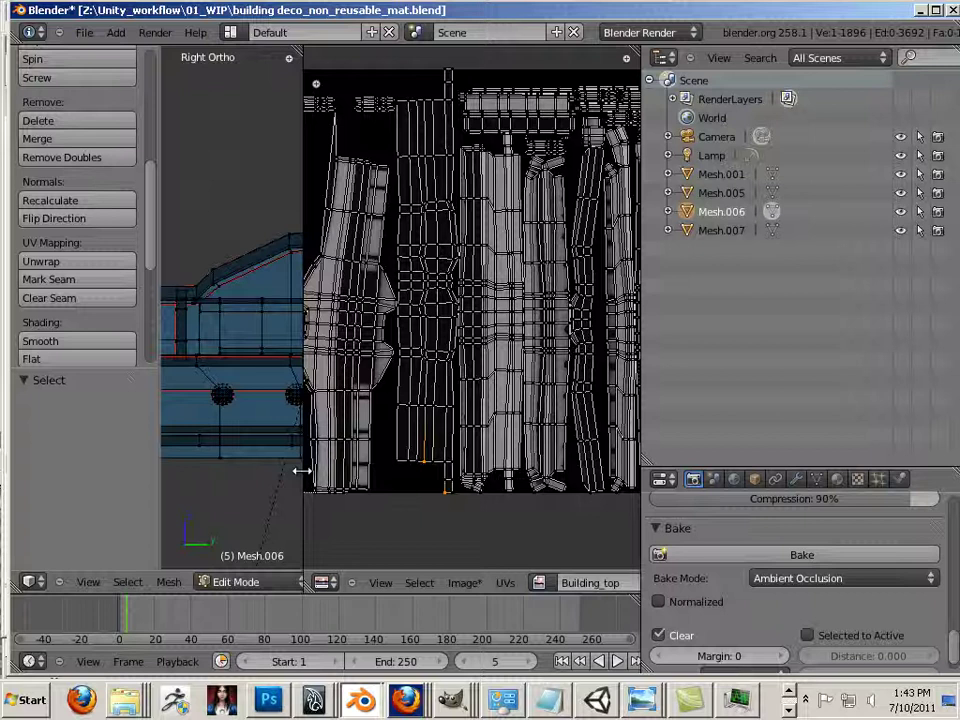
Save the baked occlusion image as a separate Targa file in the 01_WIP folder, replacing the cm suffix of Building_top_cm.tga
{"action": "left_click", "coordinate": [464, 586]}
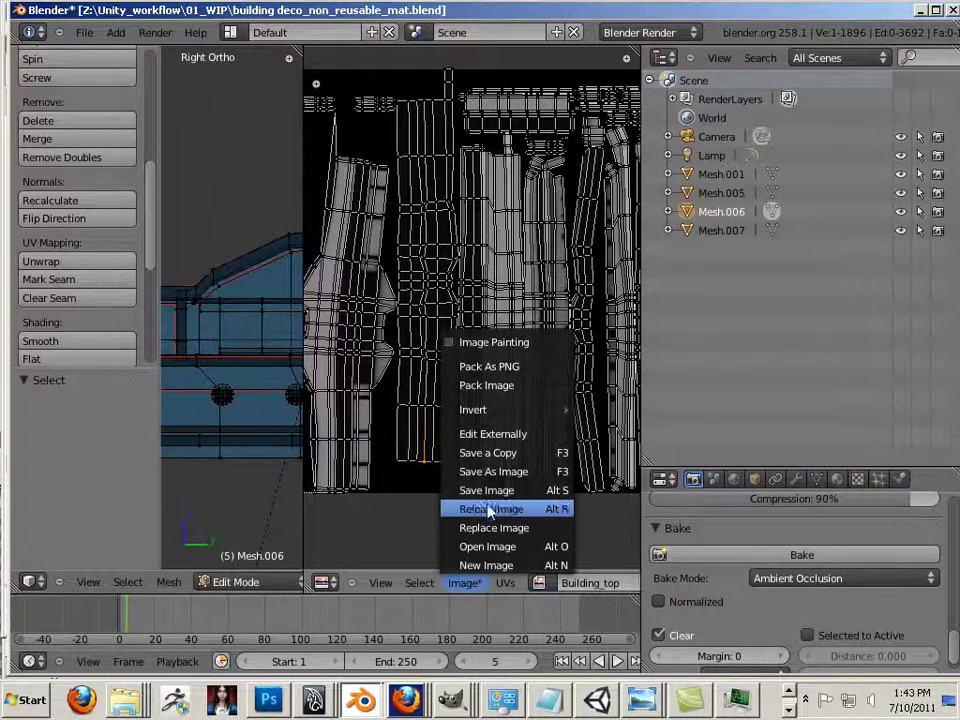
{"action": "left_click", "coordinate": [495, 471]}
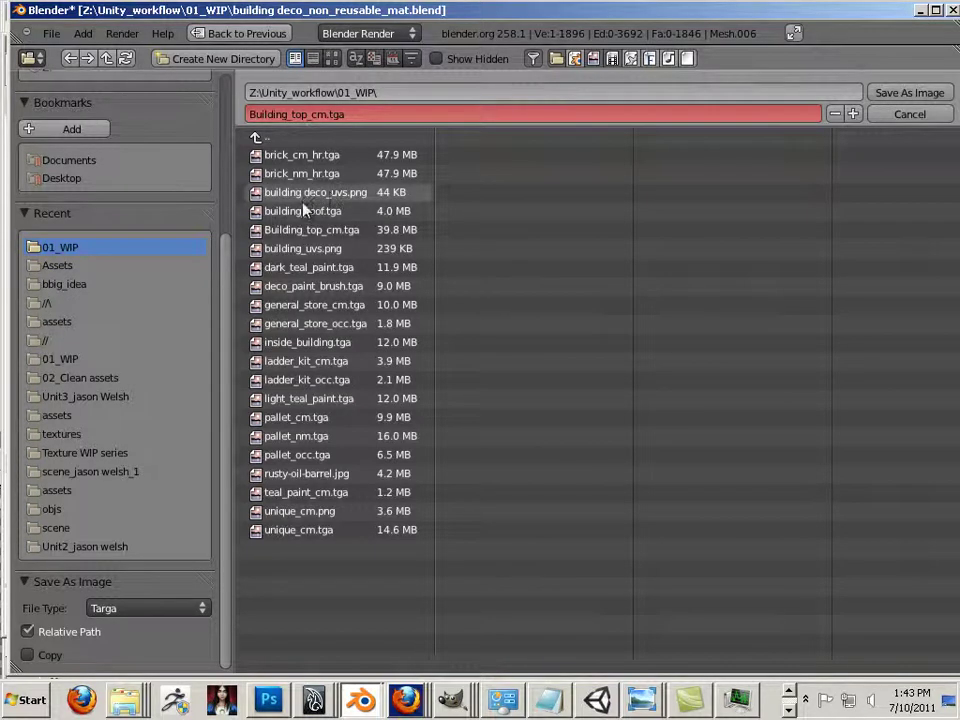
{"action": "left_click", "coordinate": [311, 230]}
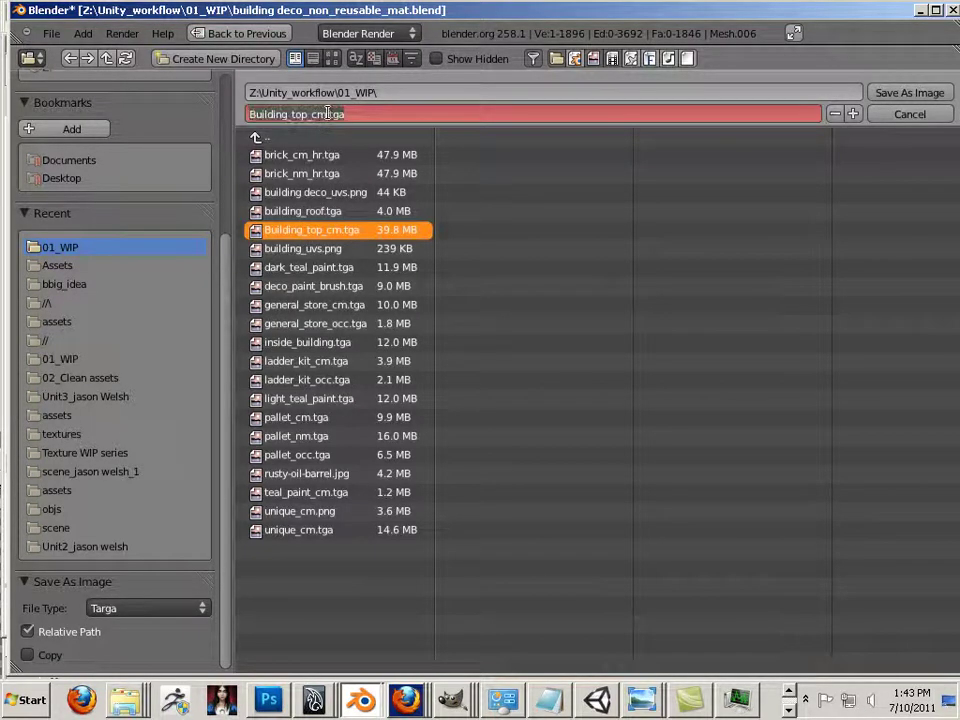
{"action": "left_click", "coordinate": [327, 113]}
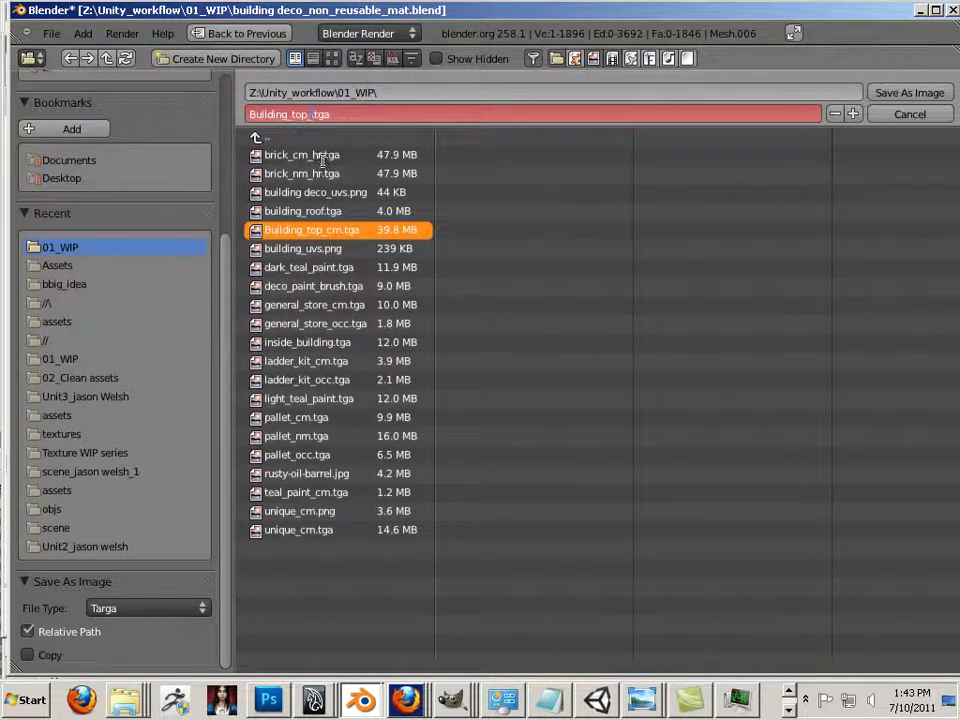
{"action": "key", "text": "Return"}
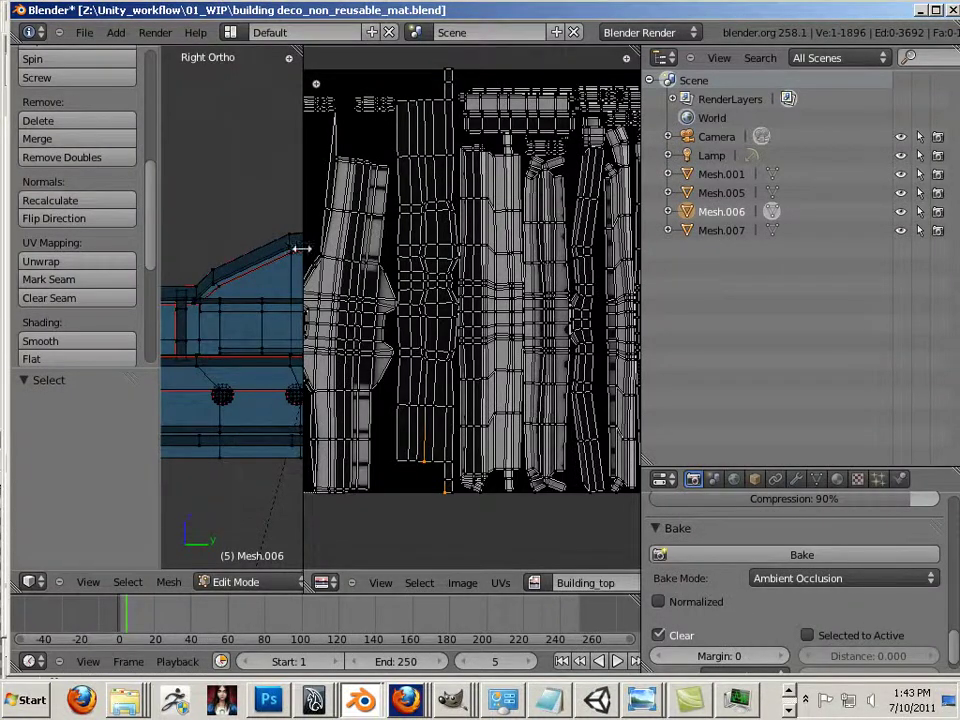
Enlarge the 3D view, return to Object Mode and select the General Store sign mesh
{"action": "left_click_drag", "start_coordinate": [304, 252], "coordinate": [555, 256]}
{"action": "scroll", "coordinate": [446, 306], "scroll_direction": "down", "scroll_amount": 5}
{"action": "scroll", "coordinate": [439, 309], "scroll_direction": "down", "scroll_amount": 2}
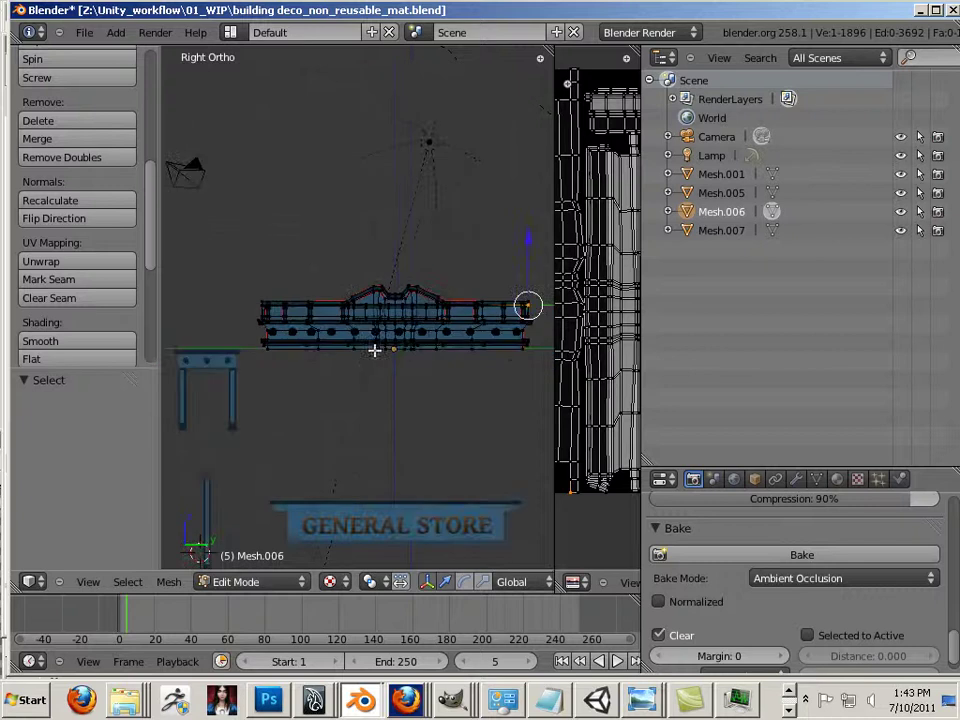
{"action": "middle_click_drag", "start_coordinate": [330, 408], "coordinate": [341, 208], "text": "shift"}
{"action": "scroll", "coordinate": [341, 236], "scroll_direction": "up", "scroll_amount": 5}
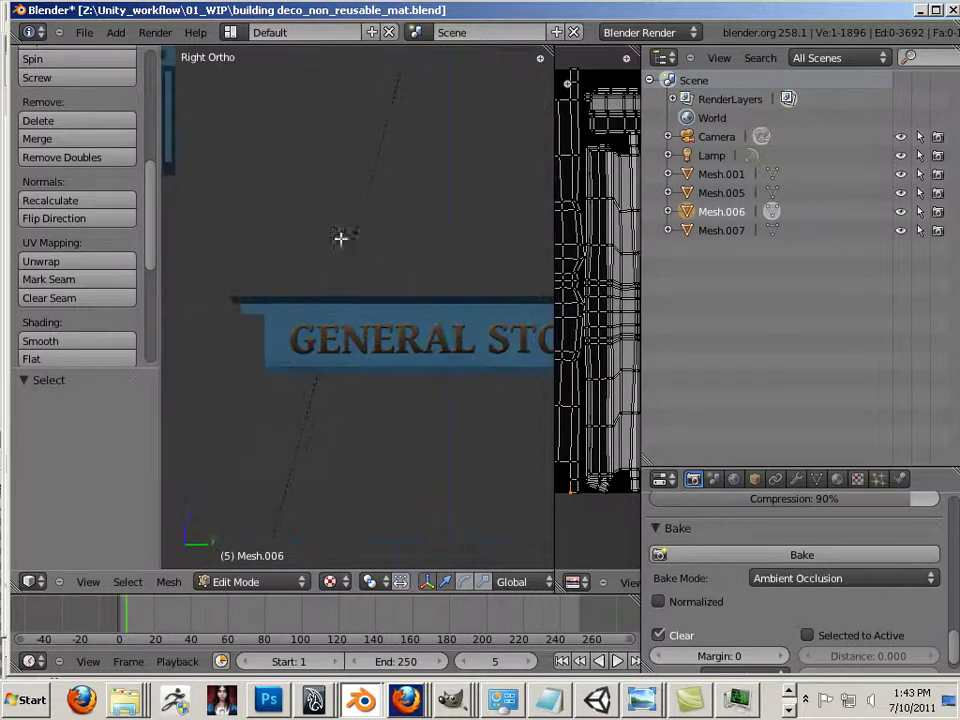
{"action": "key", "text": "Tab"}
{"action": "right_click", "coordinate": [332, 311]}
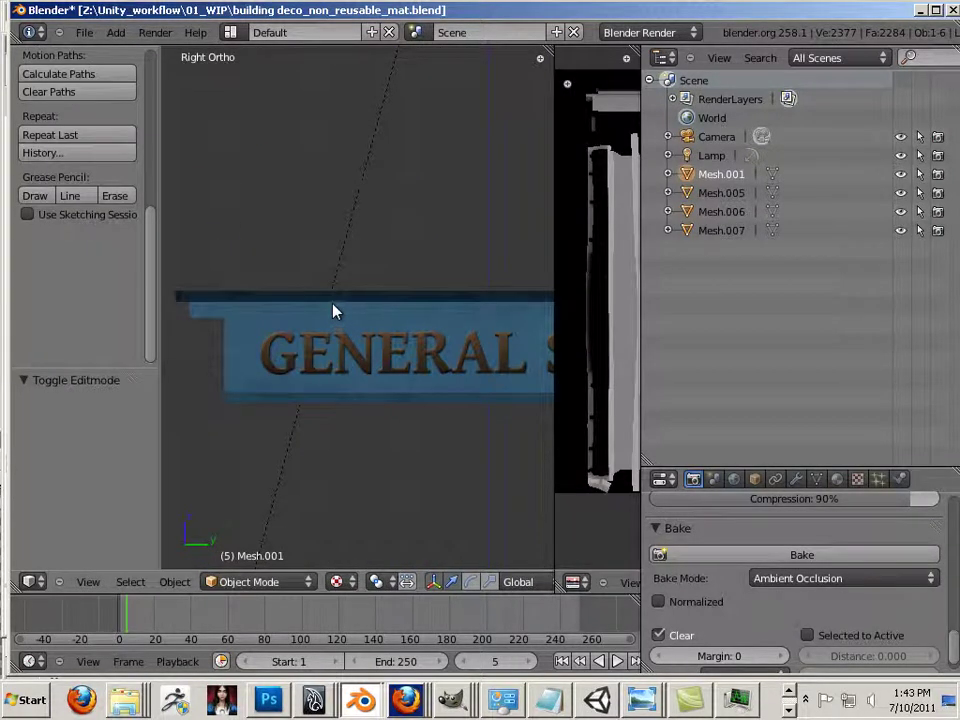
{"action": "right_click", "coordinate": [332, 302]}
{"action": "right_click", "coordinate": [308, 310]}
{"action": "scroll", "coordinate": [410, 330], "scroll_direction": "up", "scroll_amount": 1}
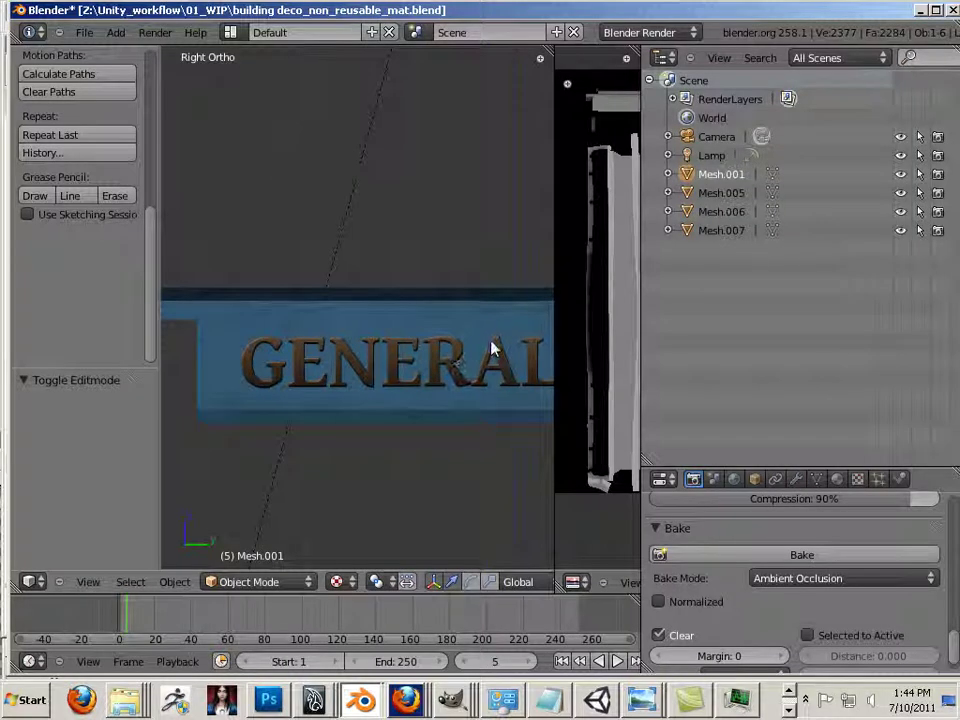
{"action": "scroll", "coordinate": [478, 354], "scroll_direction": "down", "scroll_amount": 2}
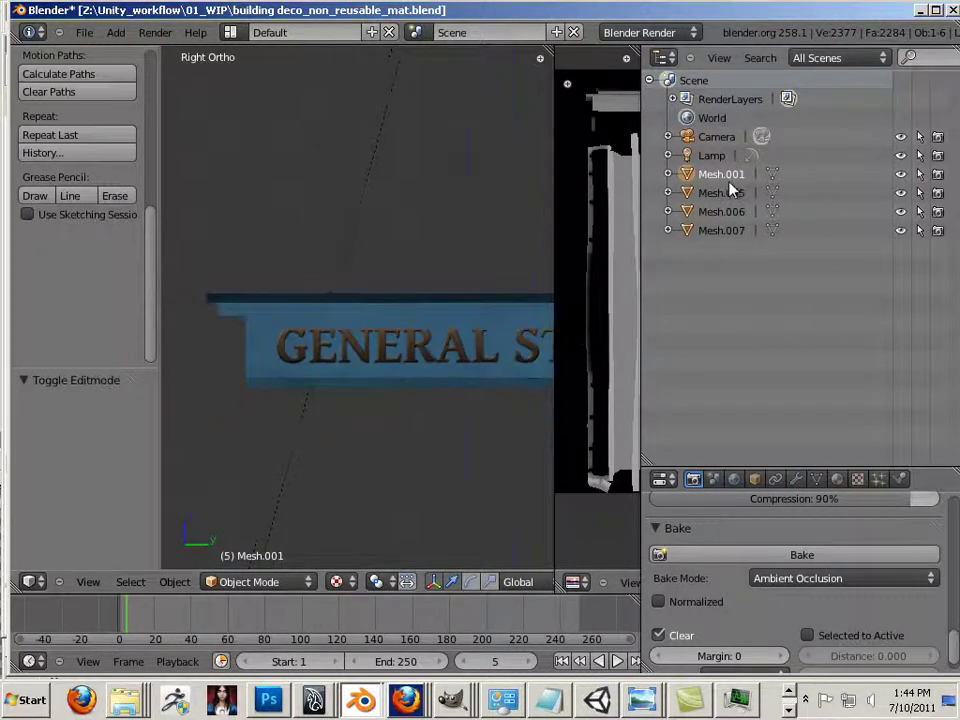
Rename the selected object Mesh.001 as building_top
{"action": "left_click", "coordinate": [755, 480]}
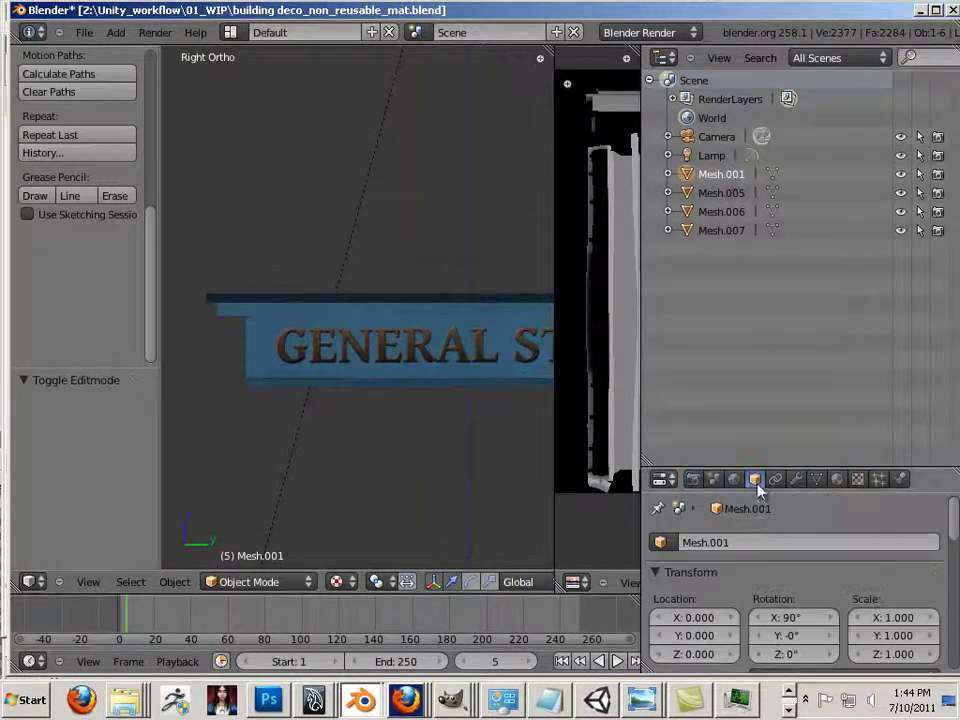
{"action": "left_click", "coordinate": [754, 542]}
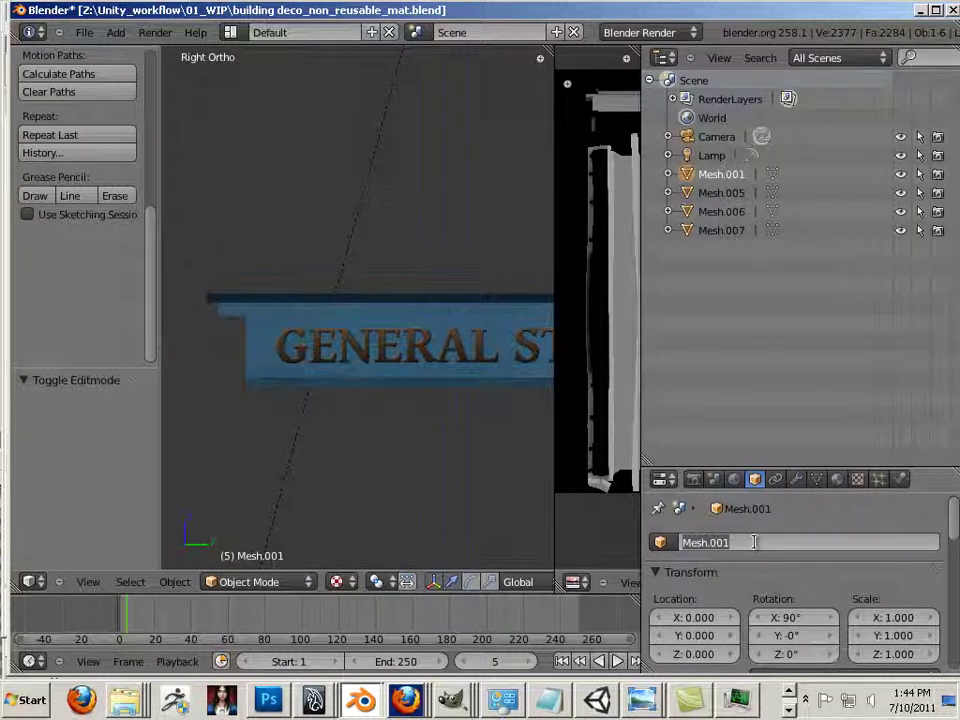
{"action": "type", "text": "g"}
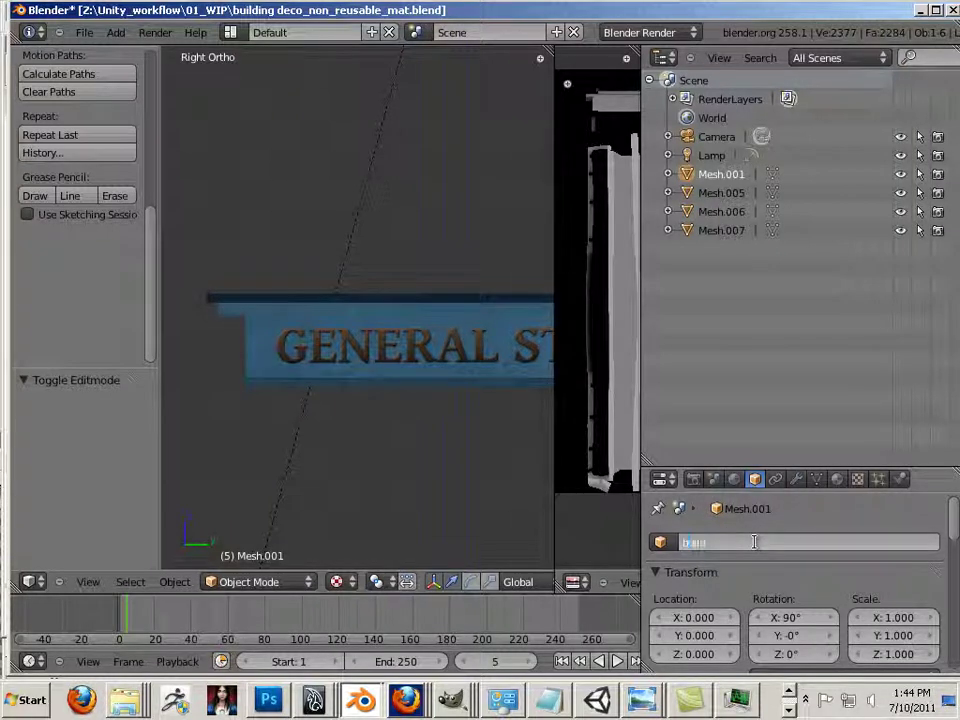
{"action": "type", "text": "uilding_top"}
{"action": "key", "text": "Return"}
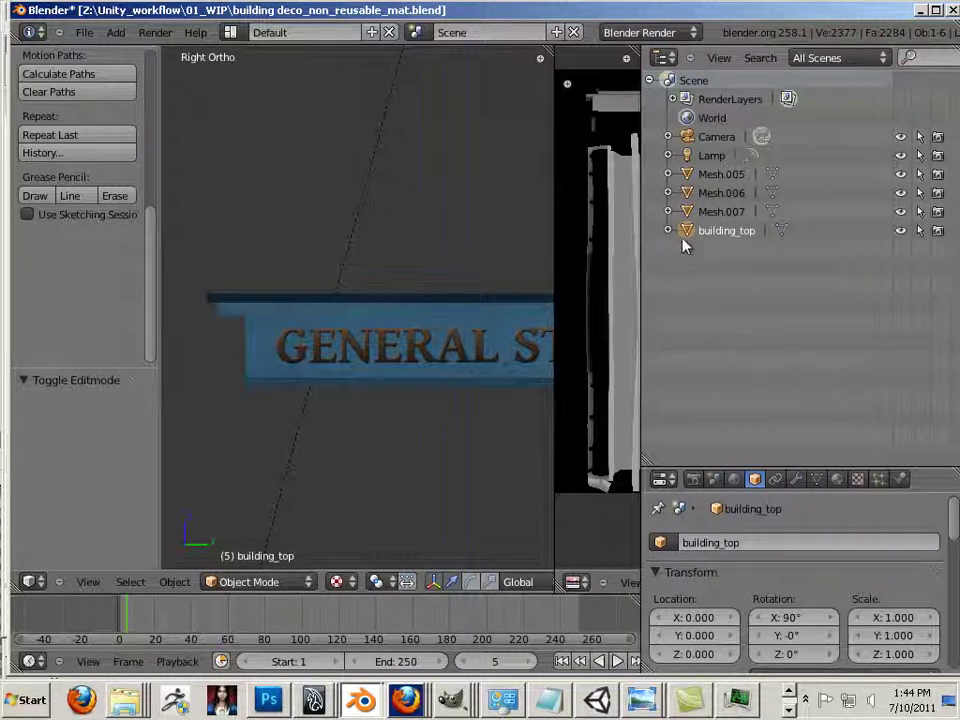
Centre the view on building_top and check in Edit Mode which geometry and UVs belong to it
{"action": "left_click_drag", "start_coordinate": [554, 245], "coordinate": [578, 265]}
{"action": "key", "text": "KP_Decimal"}
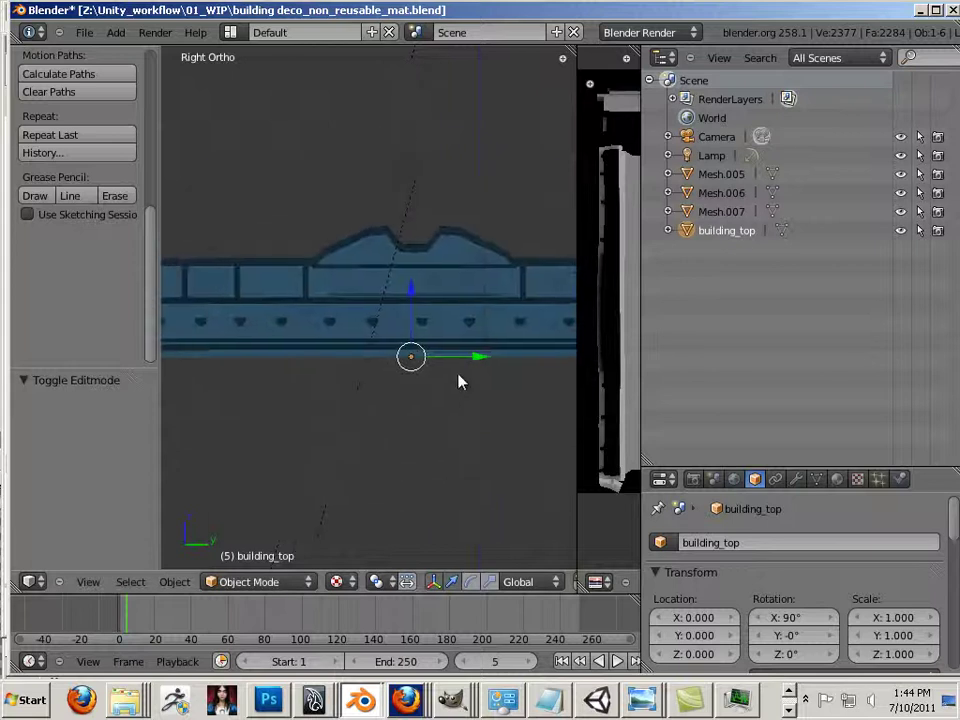
{"action": "key", "text": "Tab"}
{"action": "key", "text": "a"}
{"action": "key", "text": "Tab"}
{"action": "key", "text": "Tab"}
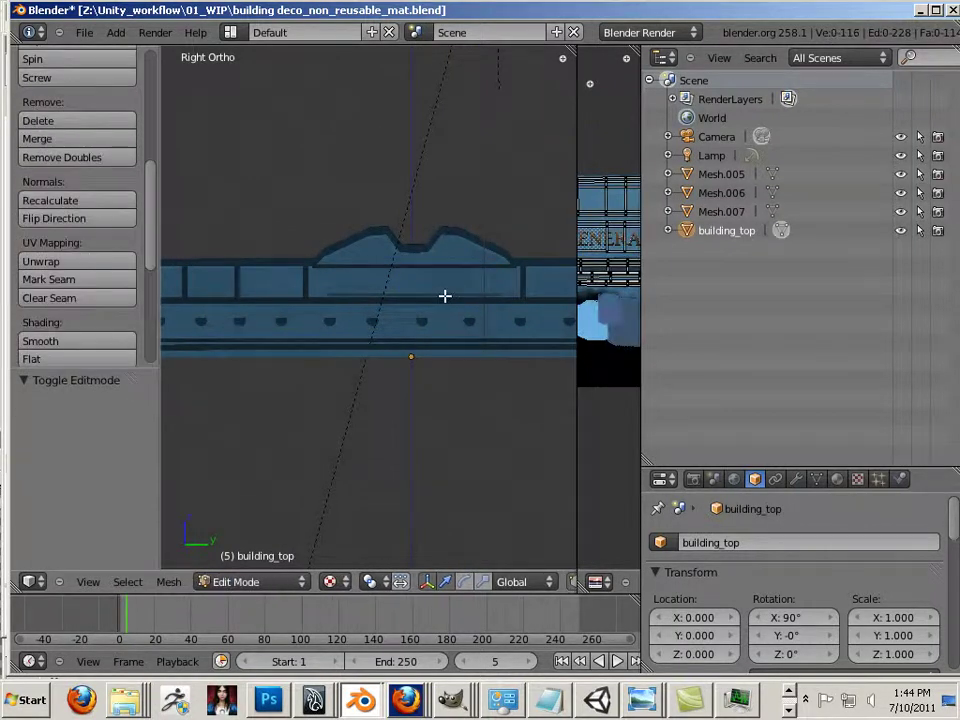
{"action": "key", "text": "a"}
{"action": "key", "text": "Tab"}
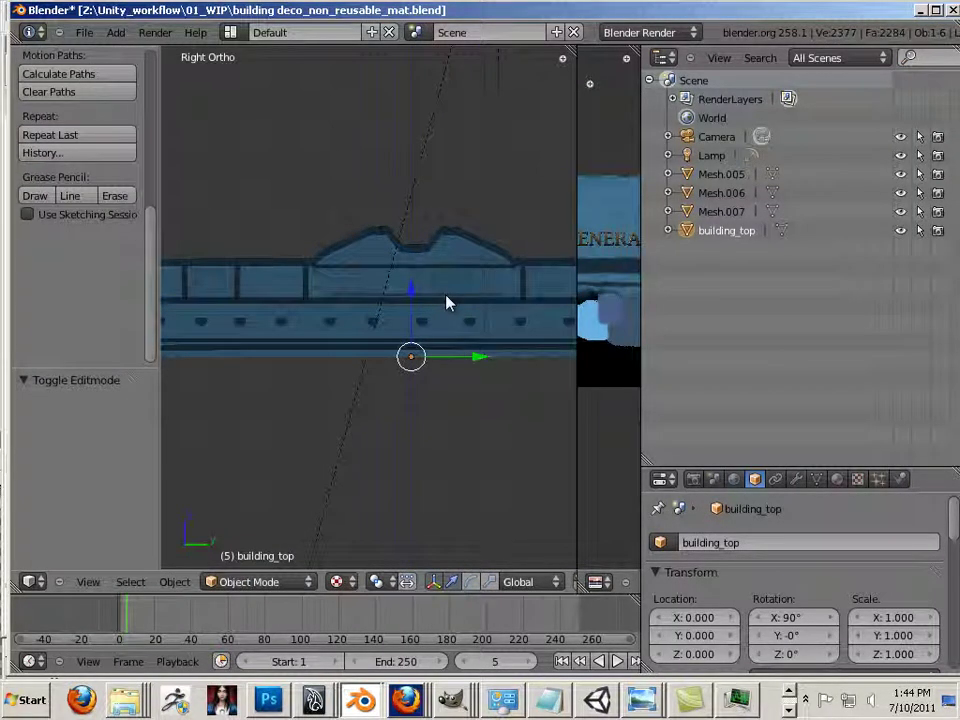
{"action": "key", "text": "Tab"}
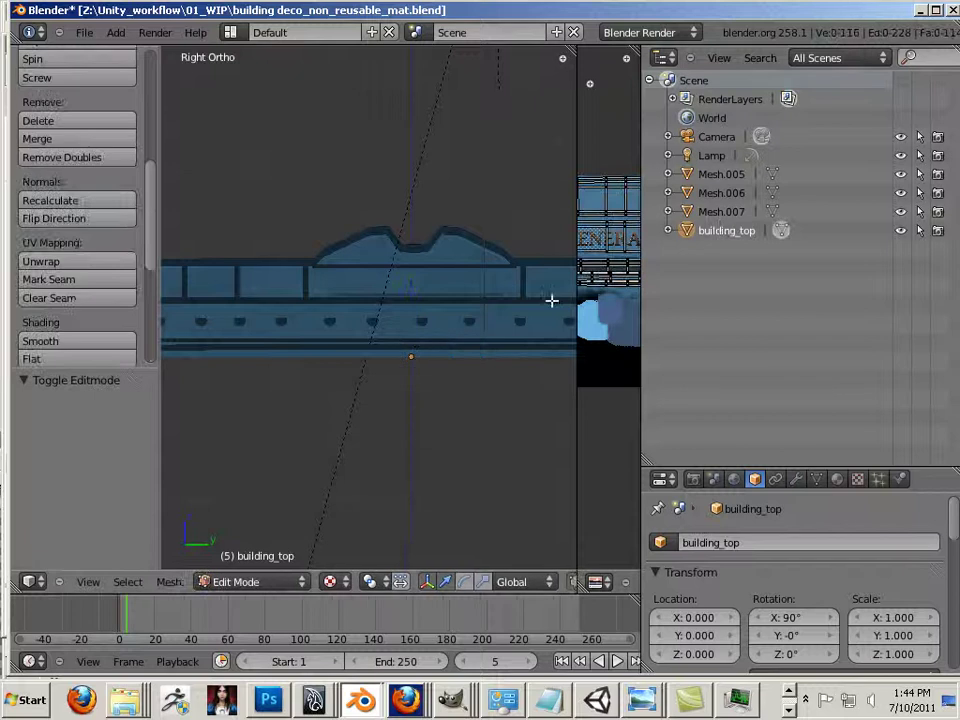
{"action": "key", "text": "a"}
{"action": "key", "text": "a"}
{"action": "key", "text": "a"}
{"action": "key", "text": "a"}
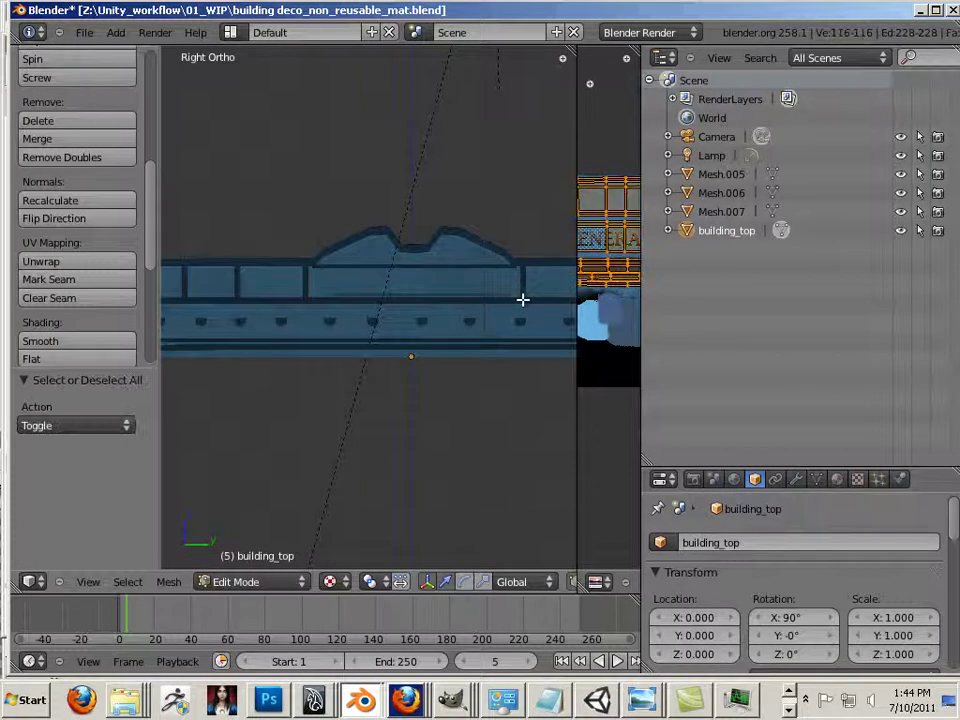
{"action": "key", "text": "Tab"}
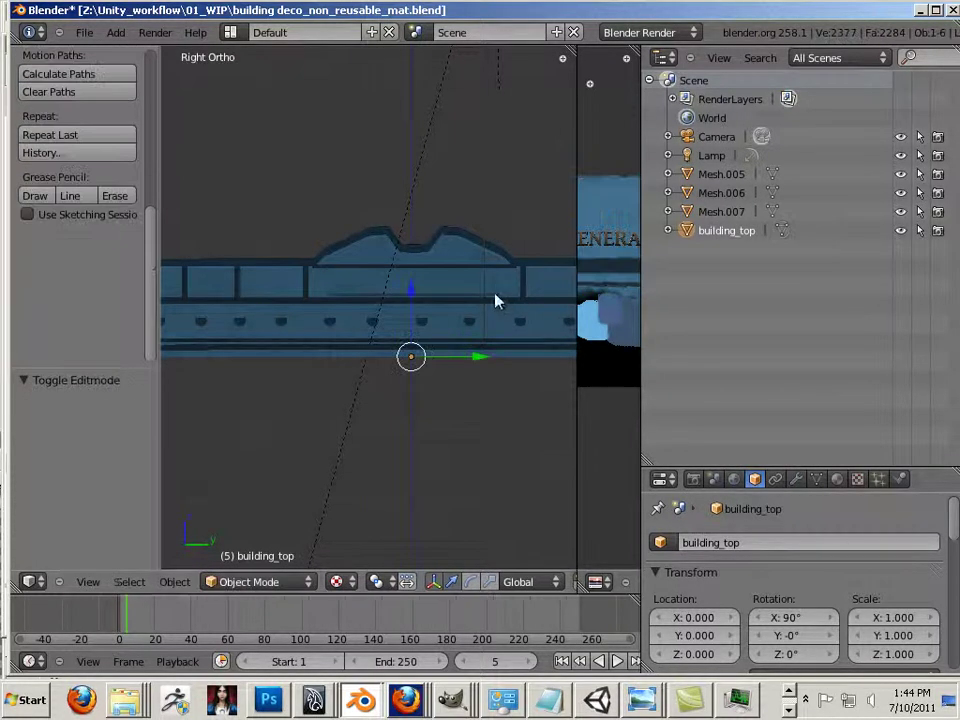
Show the viewport in wireframe, select the decorative top mesh Mesh.006 and rename it building_top
{"action": "left_click", "coordinate": [338, 581]}
{"action": "left_click", "coordinate": [362, 543]}
{"action": "right_click", "coordinate": [385, 320]}
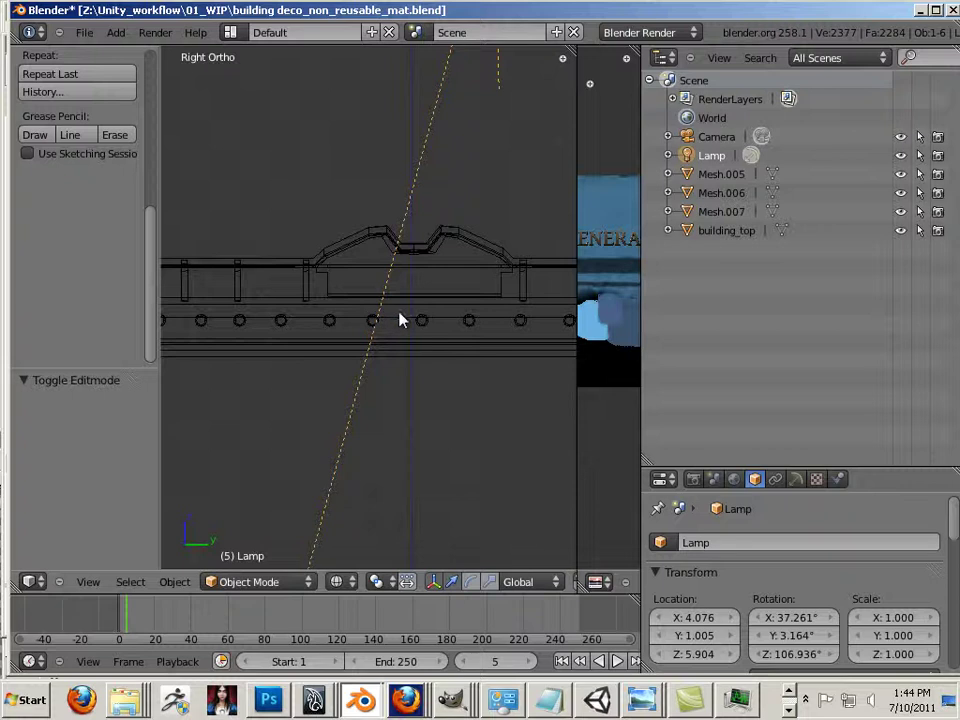
{"action": "right_click", "coordinate": [399, 320]}
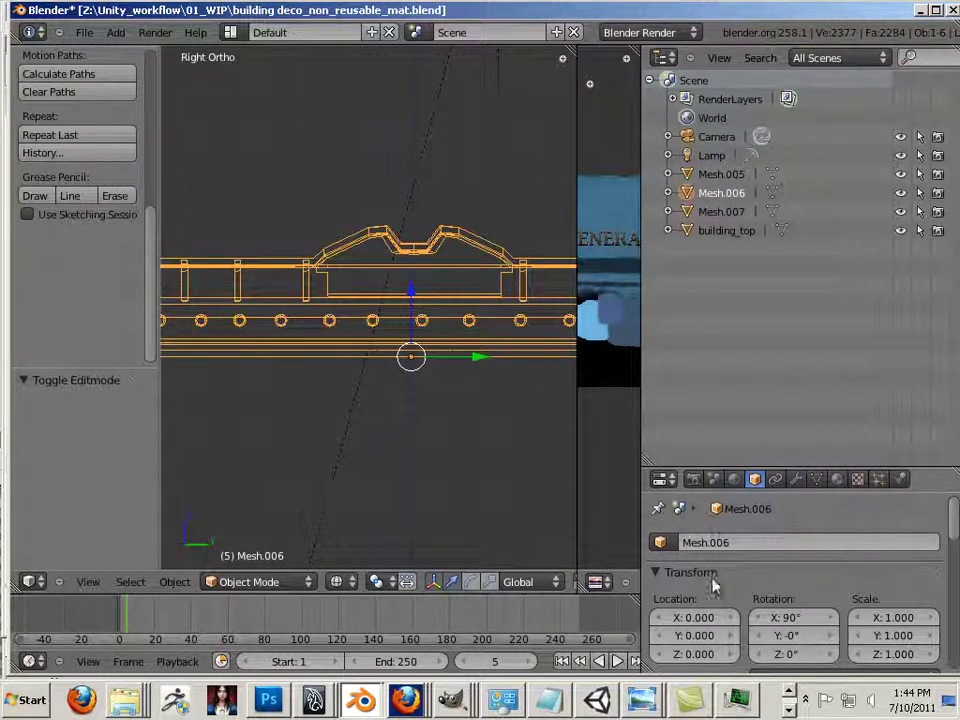
{"action": "left_click", "coordinate": [744, 540]}
{"action": "type", "text": "b"}
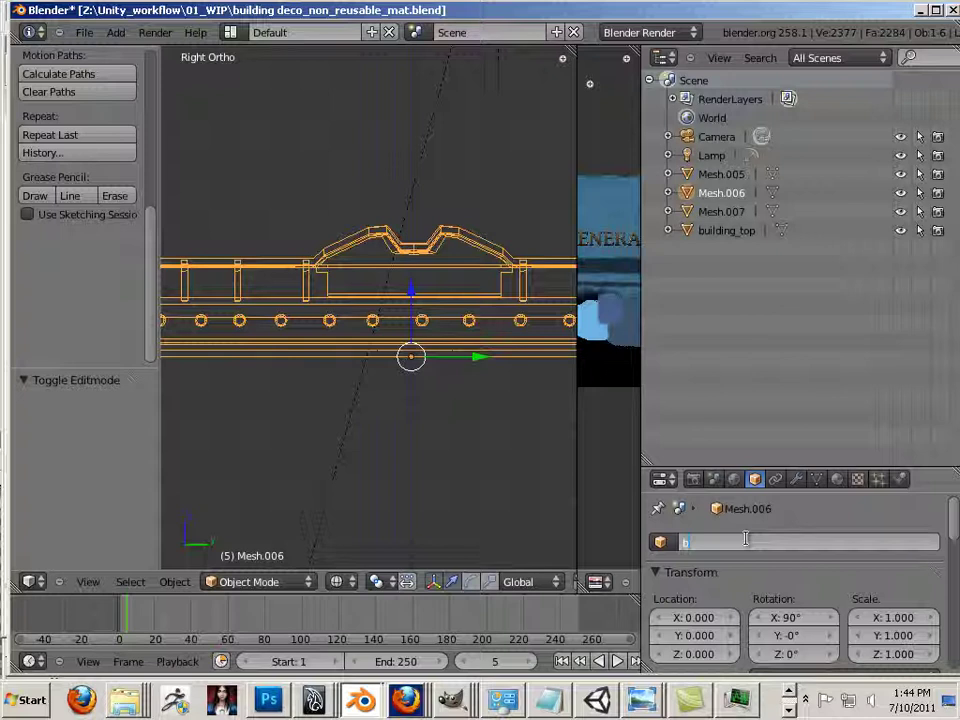
{"action": "type", "text": "uilding_top"}
{"action": "key", "text": "Return"}
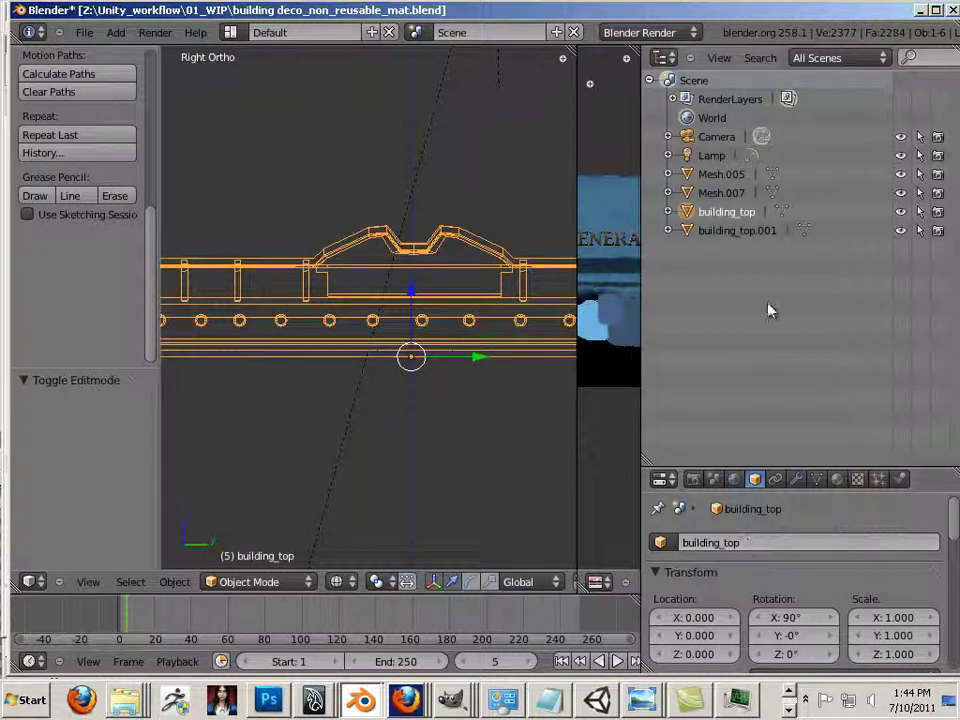
Review the material slots and settings assigned to building_top
{"action": "left_click", "coordinate": [837, 481]}
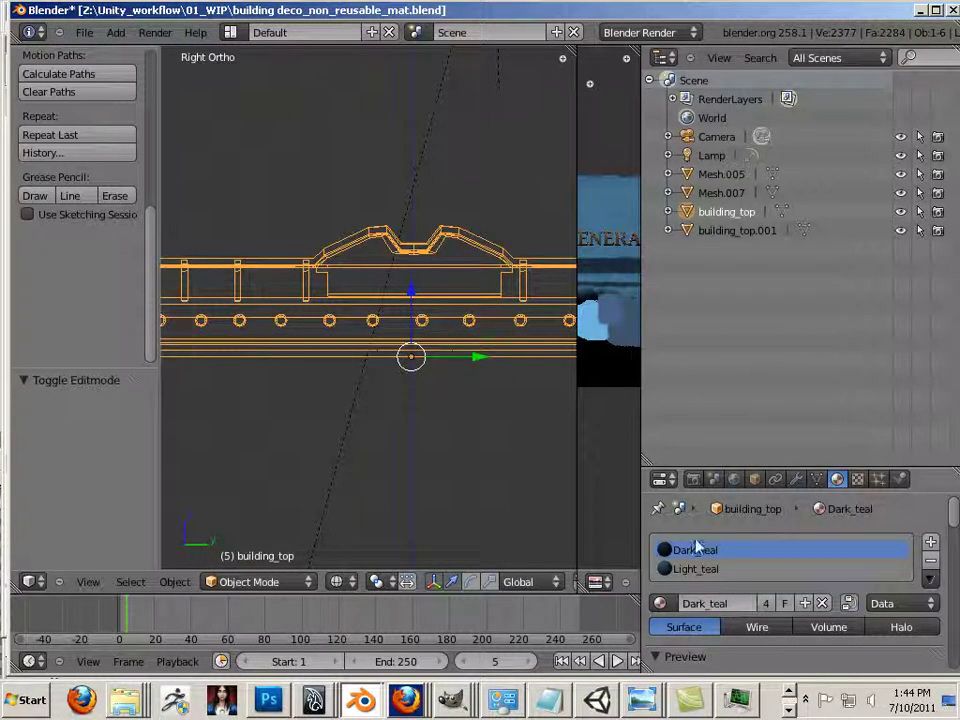
{"action": "scroll", "coordinate": [705, 612], "scroll_direction": "down", "scroll_amount": 2}
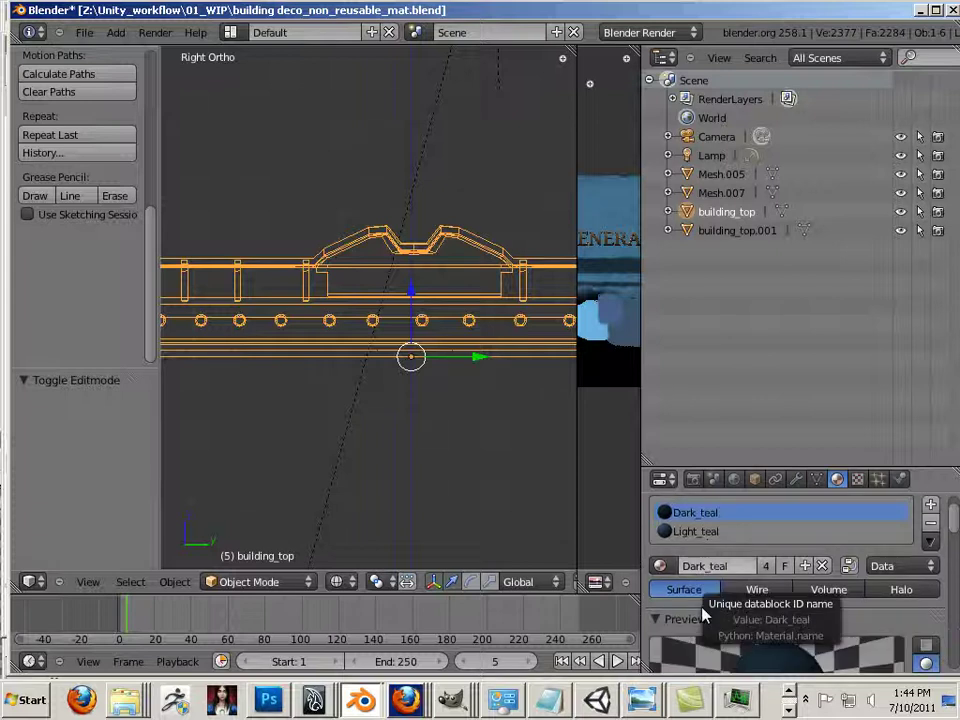
{"action": "scroll", "coordinate": [688, 607], "scroll_direction": "down", "scroll_amount": 2}
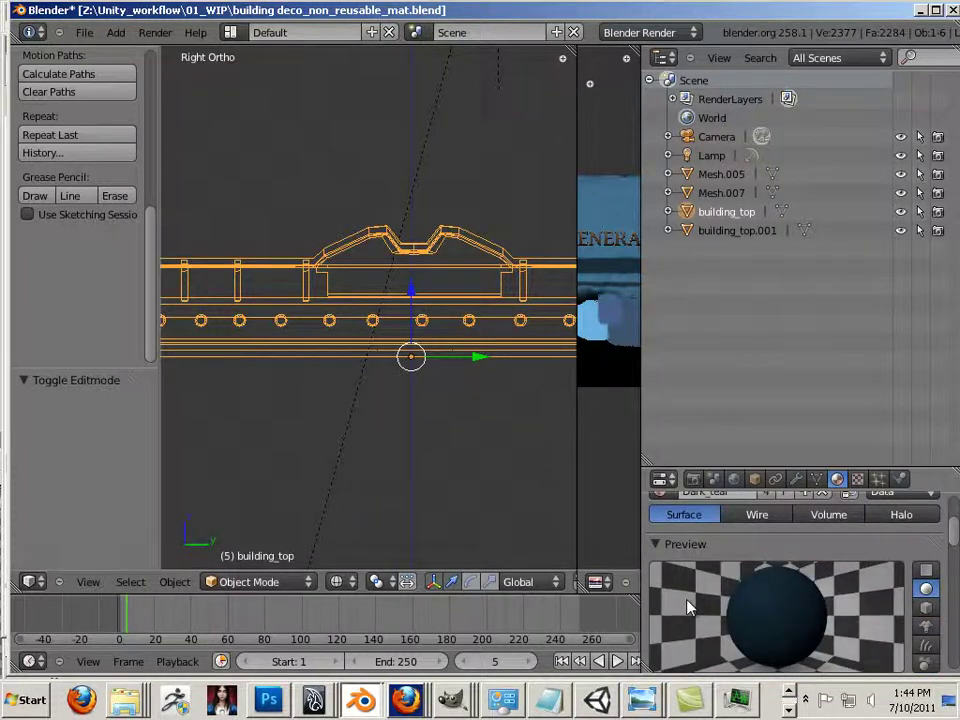
{"action": "scroll", "coordinate": [687, 605], "scroll_direction": "up", "scroll_amount": 2}
{"action": "scroll", "coordinate": [688, 606], "scroll_direction": "up", "scroll_amount": 2}
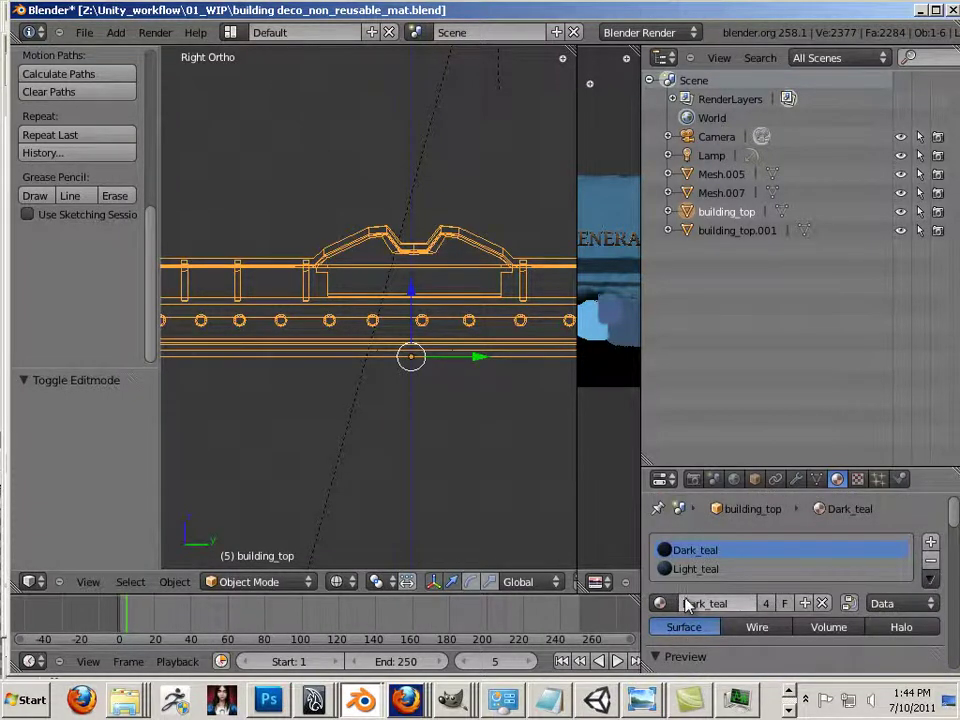
{"action": "scroll", "coordinate": [685, 604], "scroll_direction": "down", "scroll_amount": 2}
{"action": "scroll", "coordinate": [670, 585], "scroll_direction": "up", "scroll_amount": 2}
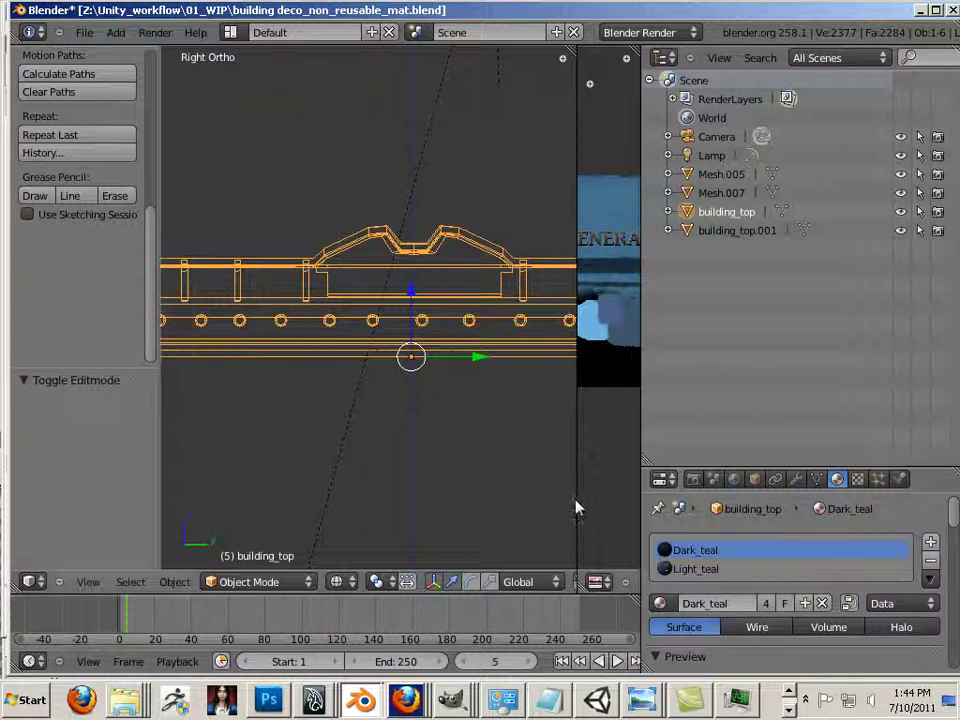
Check building_top's geometry in Edit Mode, return to Object Mode and select the sign mesh building_top.001 below it
{"action": "left_click_drag", "start_coordinate": [576, 497], "coordinate": [606, 500]}
{"action": "key", "text": "Tab"}
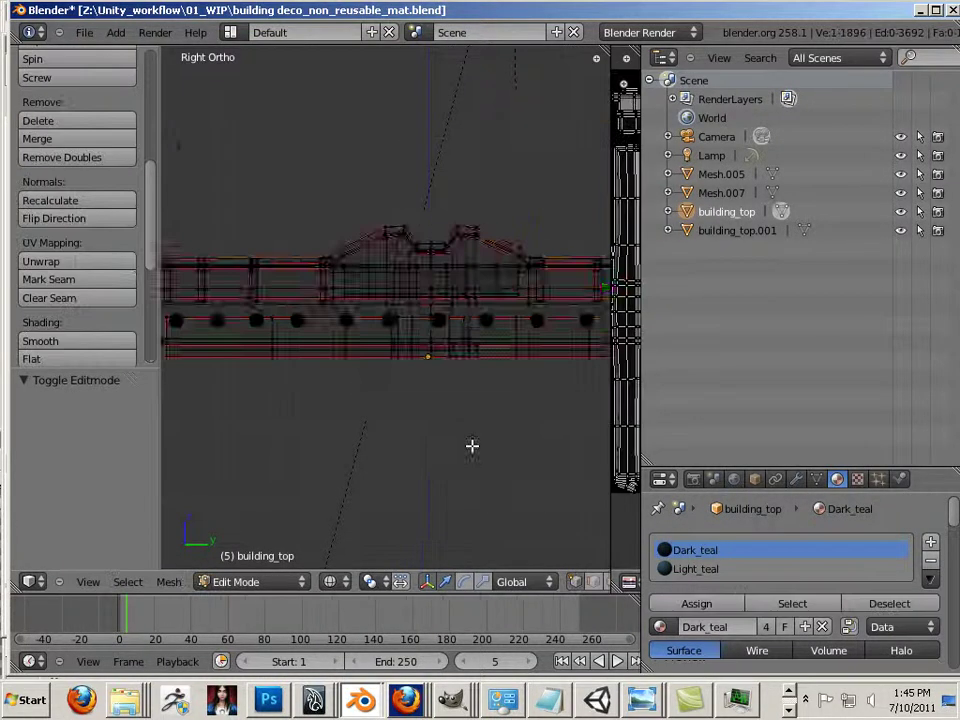
{"action": "scroll", "coordinate": [466, 430], "scroll_direction": "down", "scroll_amount": 2}
{"action": "scroll", "coordinate": [456, 400], "scroll_direction": "down", "scroll_amount": 1}
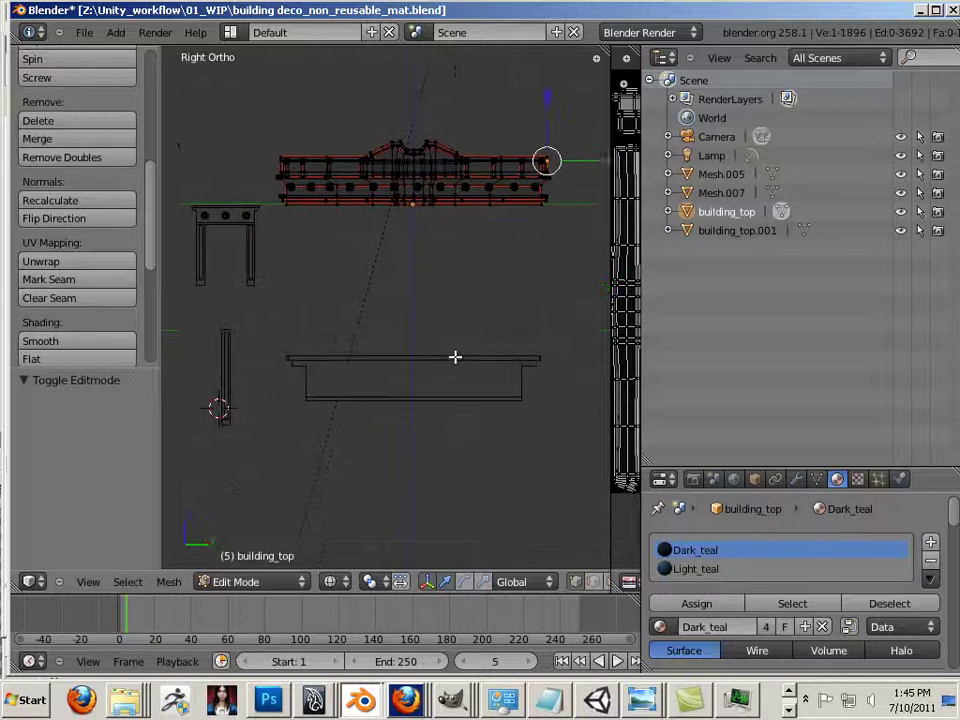
{"action": "key", "text": "Tab"}
{"action": "right_click", "coordinate": [458, 360]}
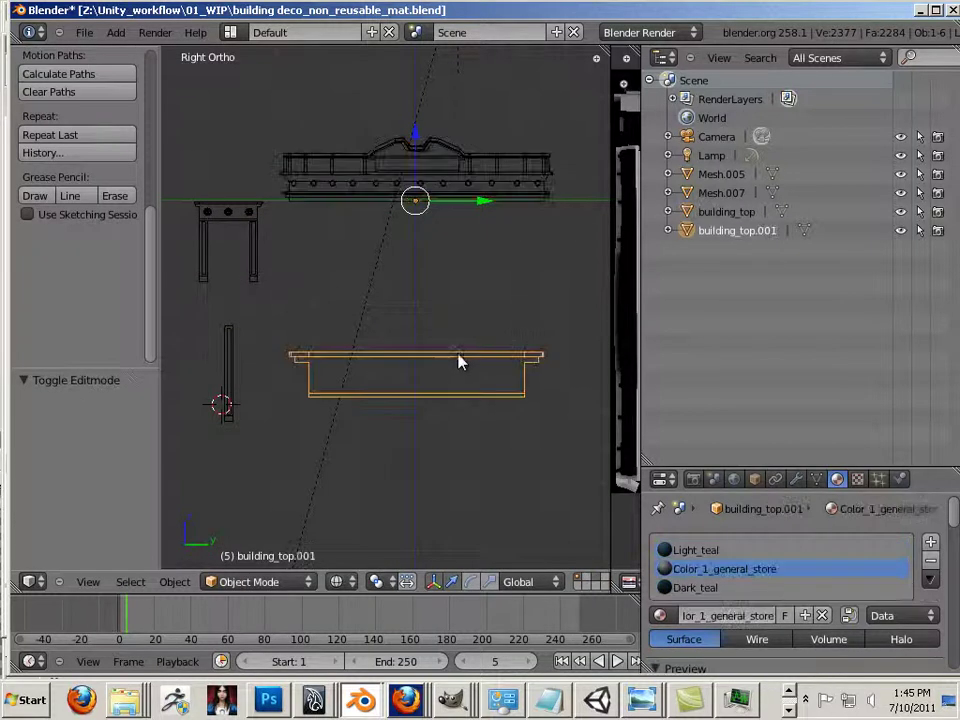
In solid shading, select all linked geometry of building_top.001 in Edit Mode and enlarge the UV editor to show its layout
{"action": "left_click", "coordinate": [287, 582]}
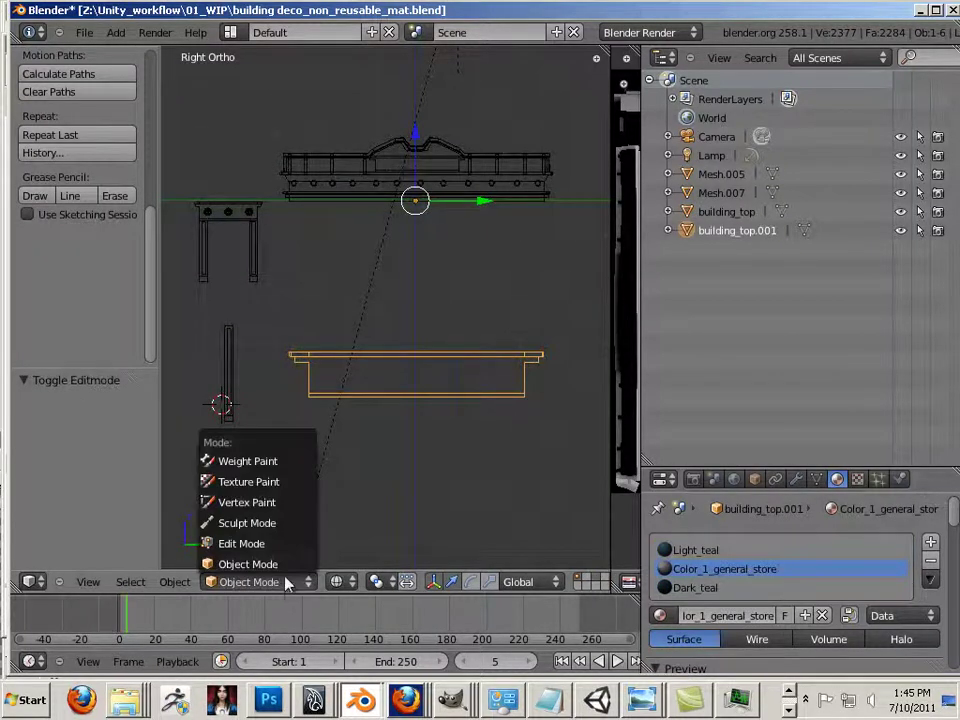
{"action": "left_click", "coordinate": [272, 564]}
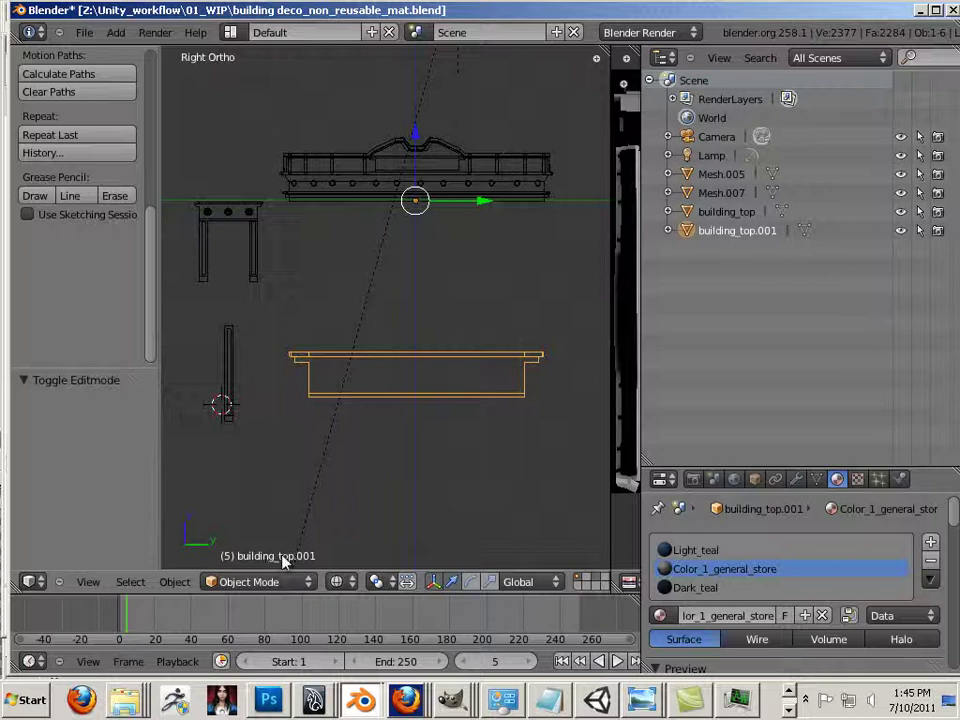
{"action": "left_click", "coordinate": [336, 582]}
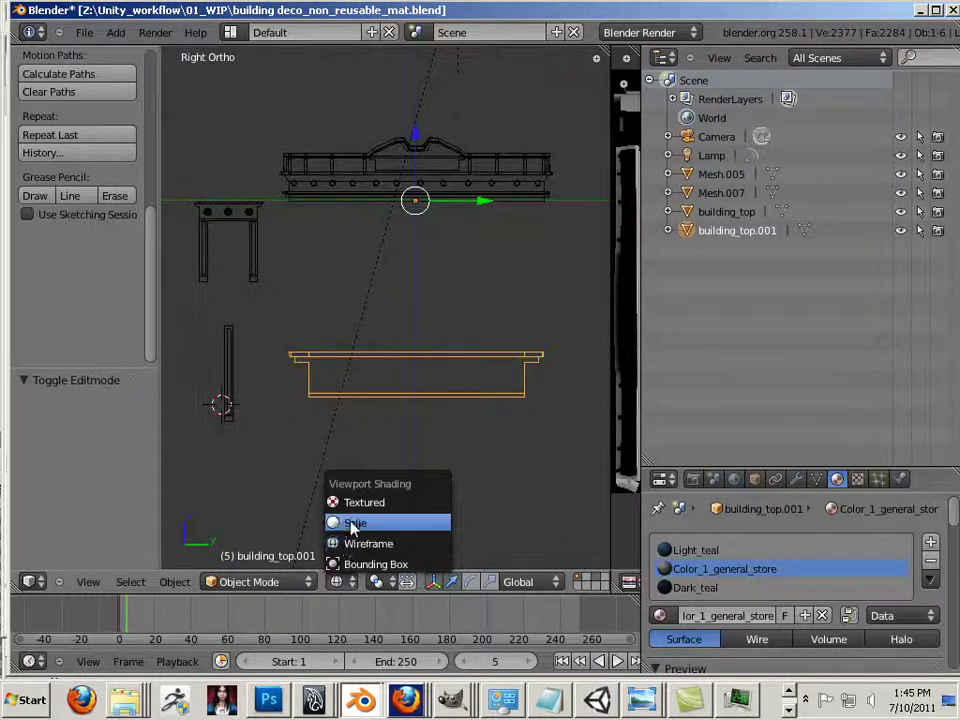
{"action": "left_click", "coordinate": [356, 523]}
{"action": "scroll", "coordinate": [340, 495], "scroll_direction": "up", "scroll_amount": 5}
{"action": "key", "text": "Tab"}
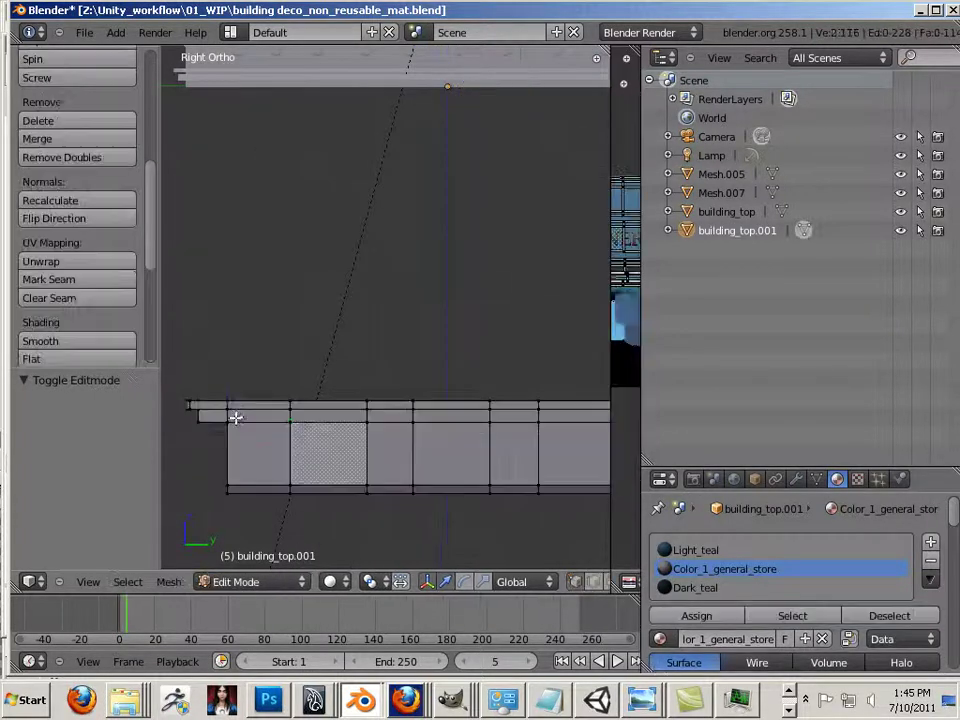
{"action": "left_click", "coordinate": [229, 420]}
{"action": "key", "text": "l"}
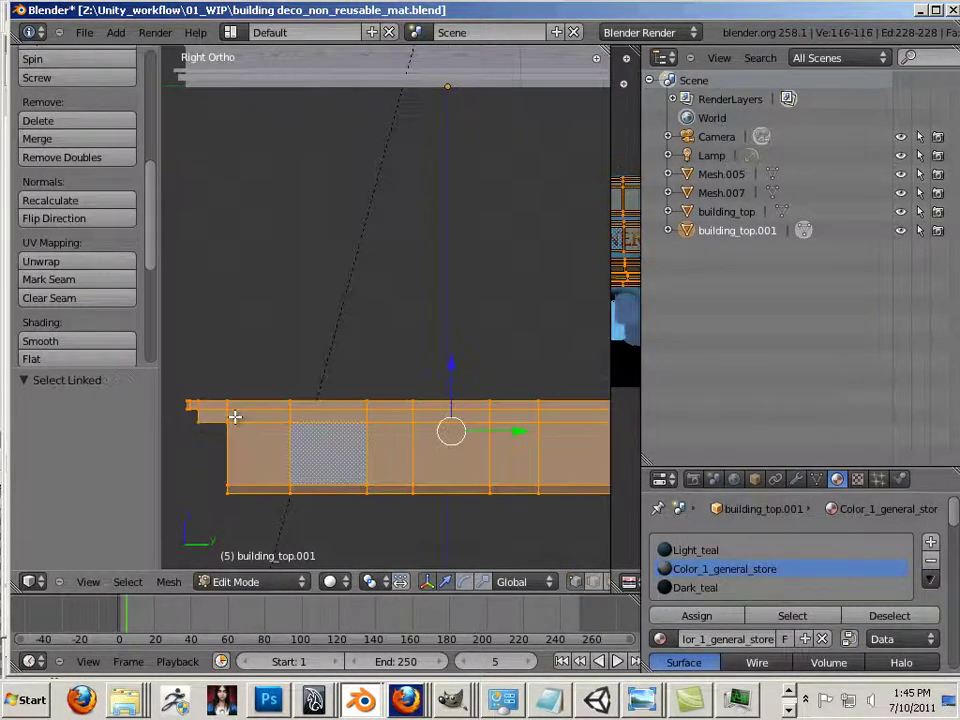
{"action": "left_click_drag", "start_coordinate": [609, 374], "coordinate": [156, 407]}
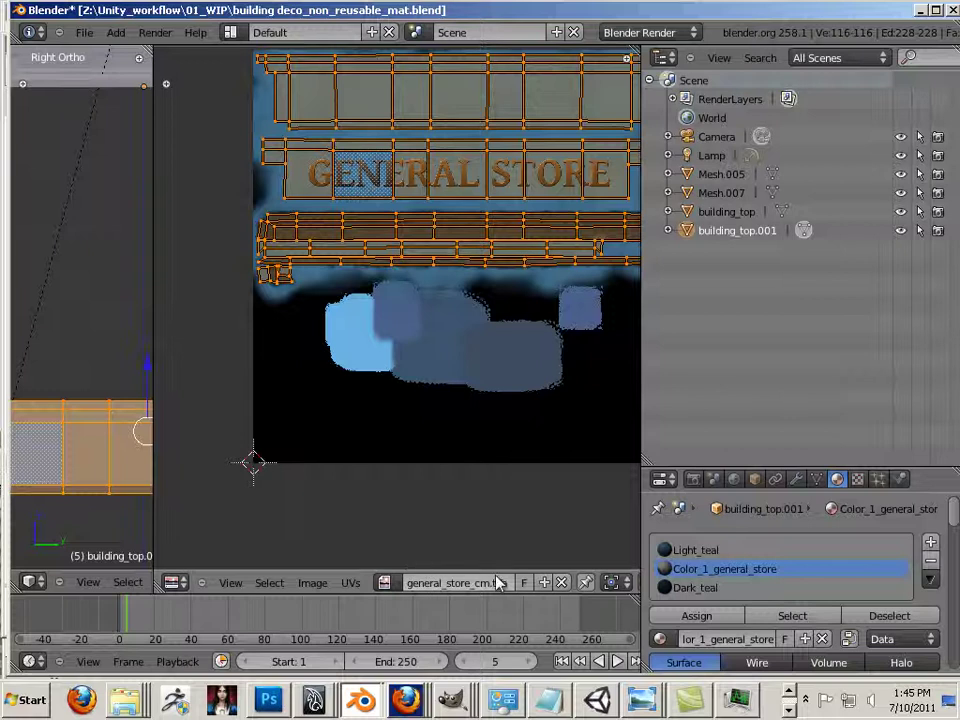
Bake the ambient occlusion of building_top.001 onto its general_store_cm.tga image
{"action": "left_click", "coordinate": [692, 479]}
{"action": "scroll", "coordinate": [743, 536], "scroll_direction": "down", "scroll_amount": 1}
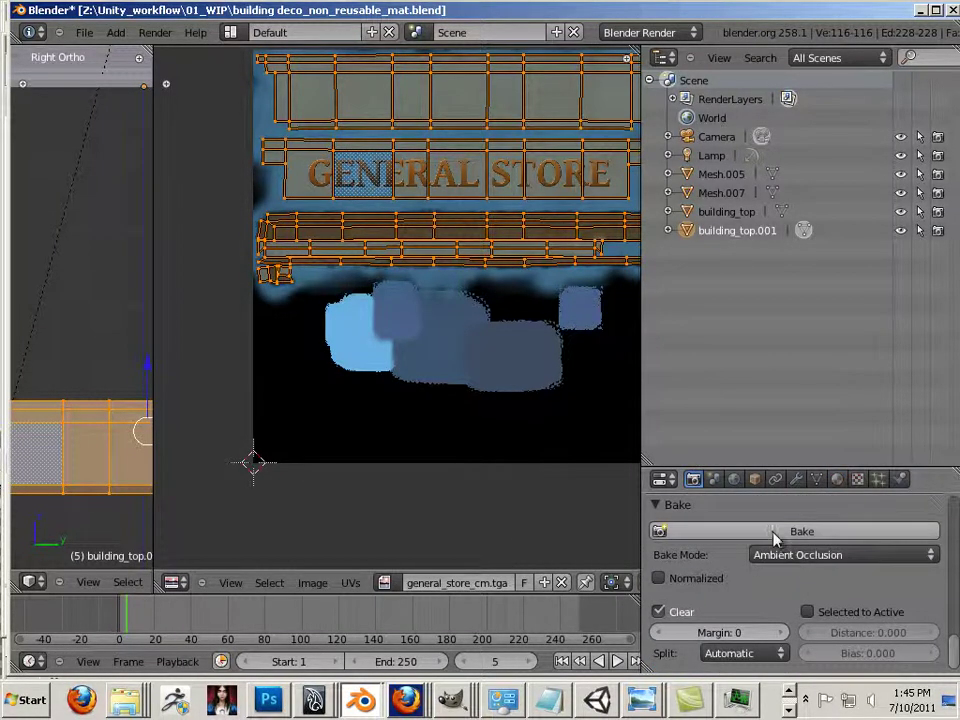
{"action": "left_click", "coordinate": [765, 531]}
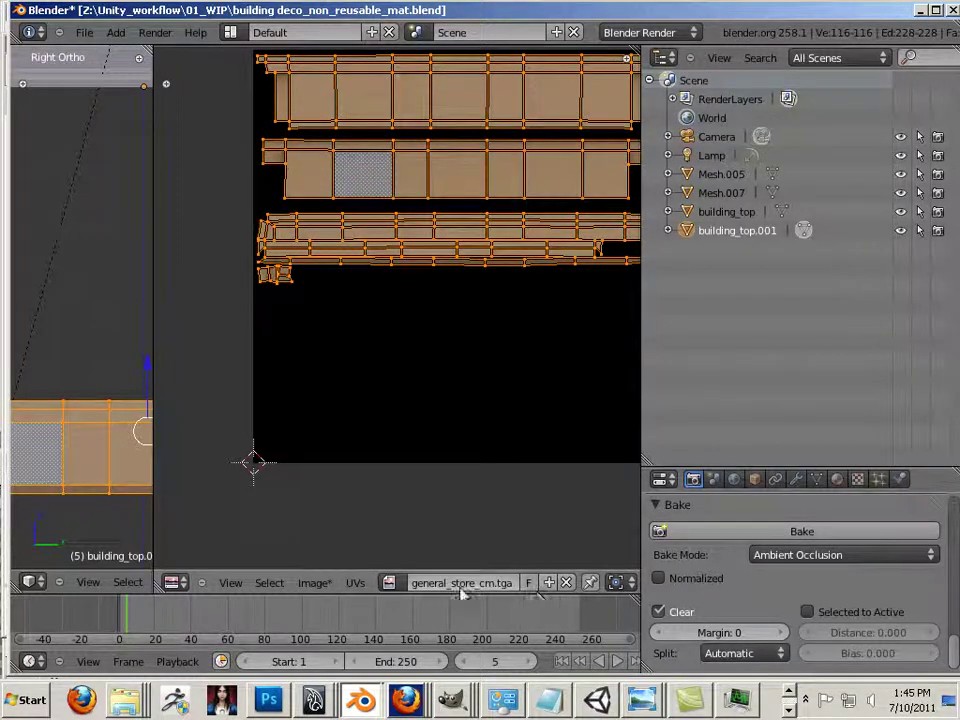
Save the baked image as general_store_occ.tga in the 01_WIP folder in Targa format, overwriting the existing file
{"action": "left_click", "coordinate": [333, 590]}
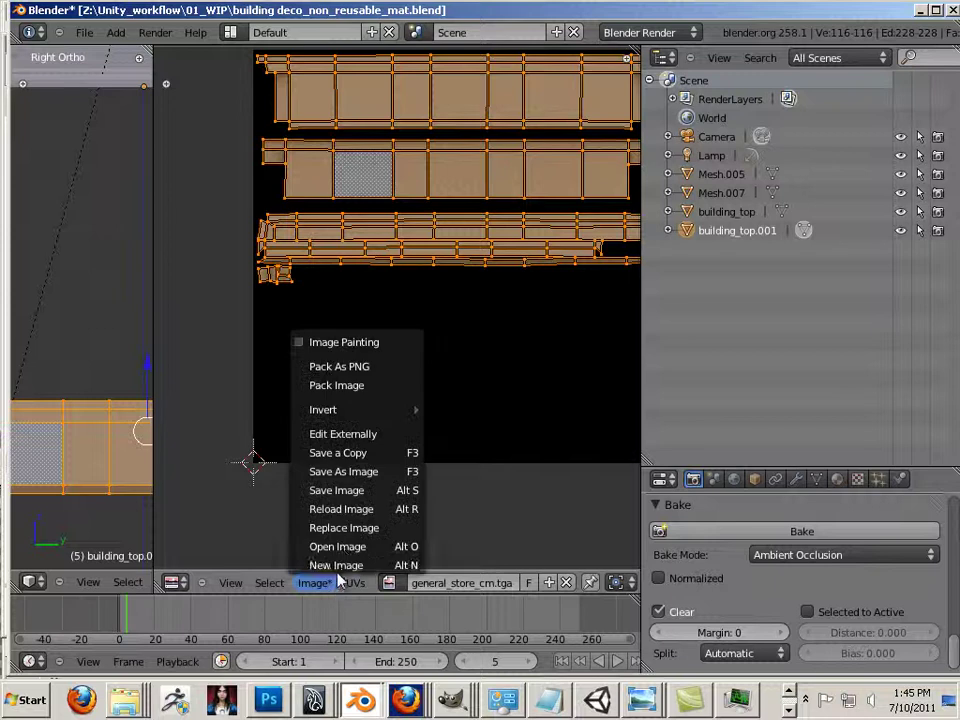
{"action": "left_click", "coordinate": [343, 471]}
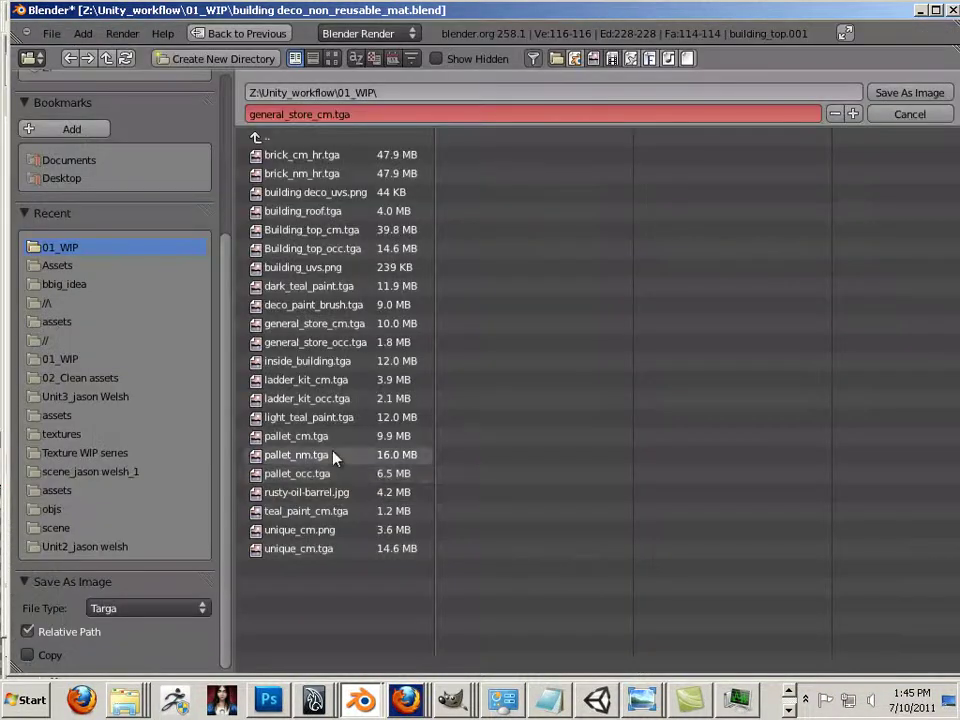
{"action": "left_click", "coordinate": [318, 346]}
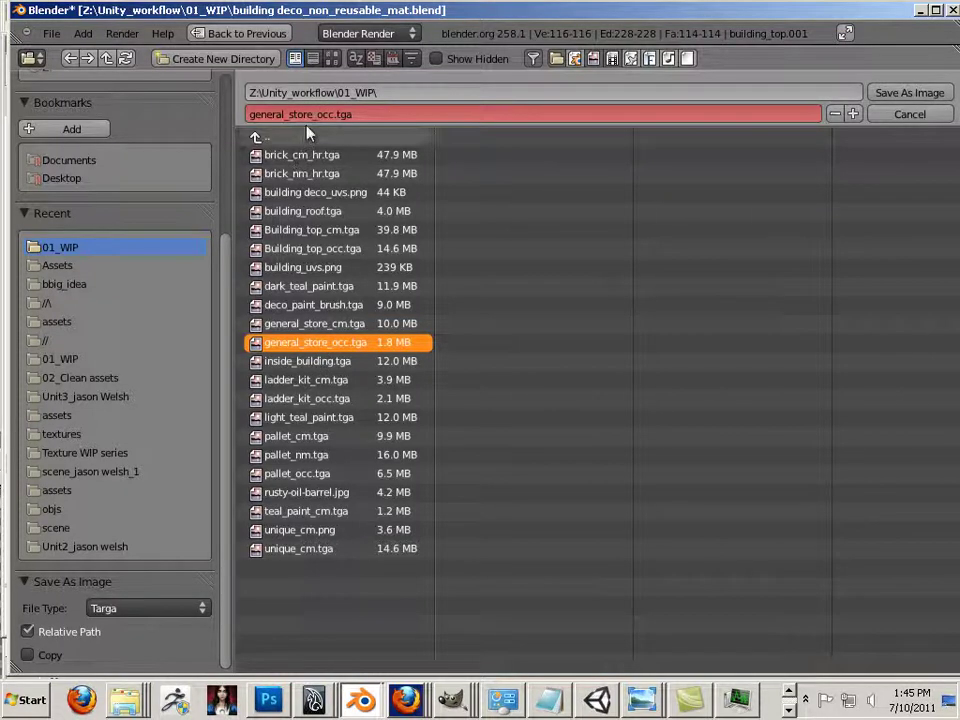
{"action": "left_click", "coordinate": [904, 93]}
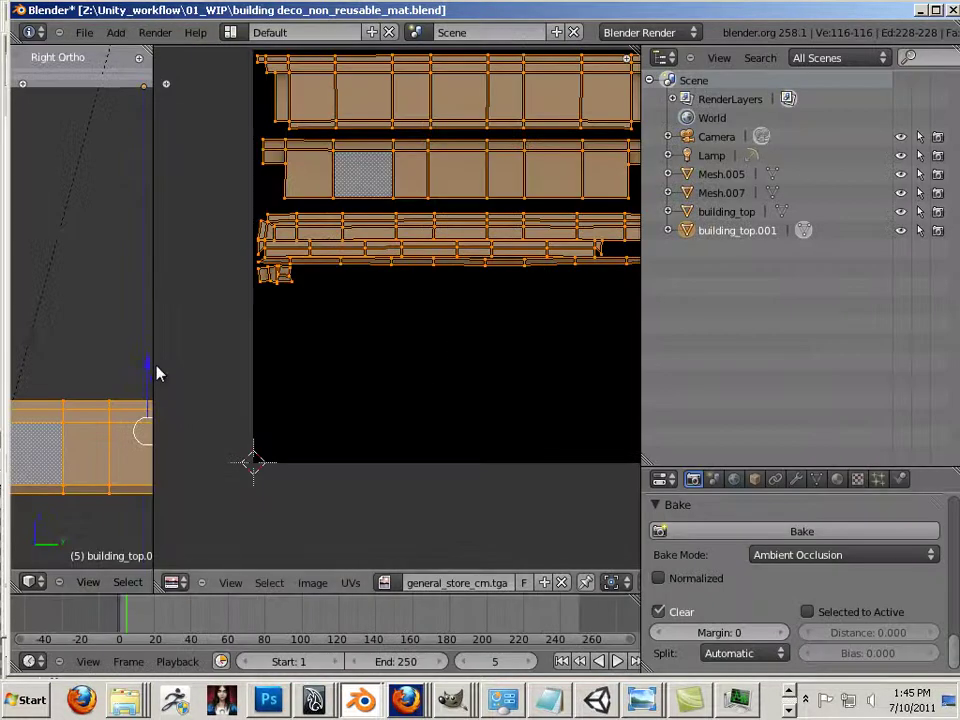
Return to Object Mode, select the window frame mesh Mesh.007 and show the viewport in wireframe
{"action": "left_click_drag", "start_coordinate": [158, 344], "coordinate": [611, 344]}
{"action": "scroll", "coordinate": [326, 332], "scroll_direction": "down", "scroll_amount": 5}
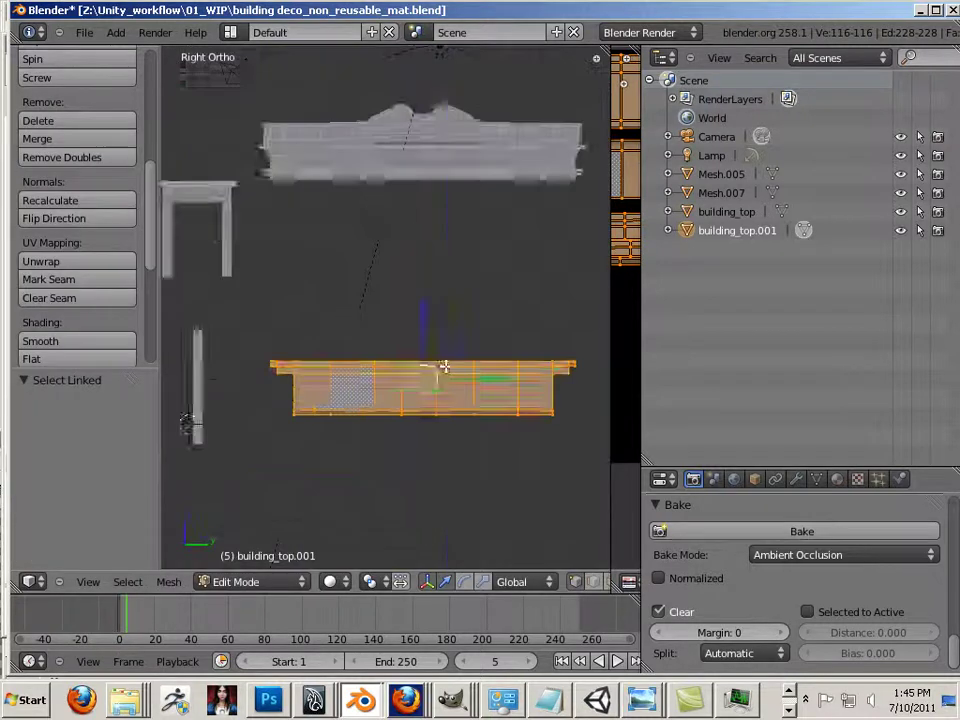
{"action": "key", "text": "Tab"}
{"action": "right_click", "coordinate": [265, 238]}
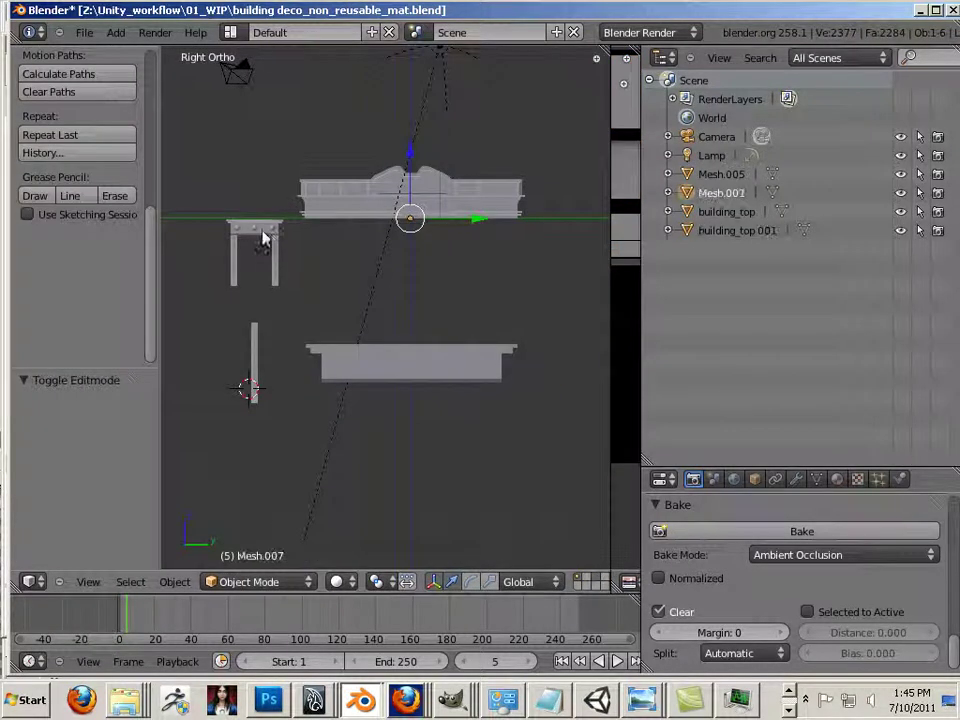
{"action": "left_click", "coordinate": [266, 582]}
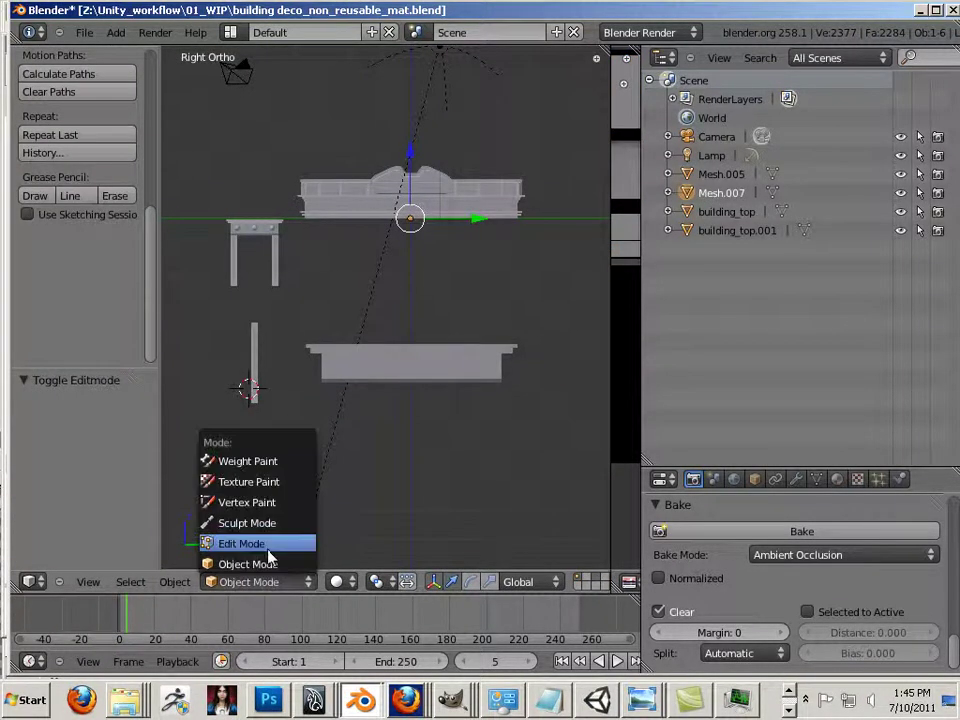
{"action": "left_click", "coordinate": [338, 582]}
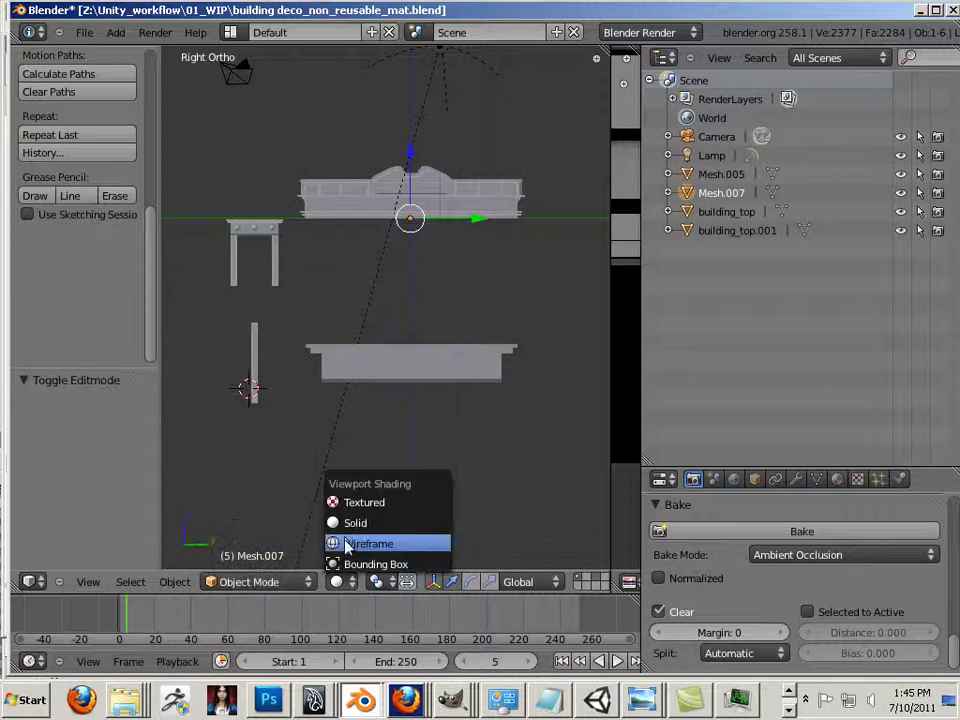
{"action": "left_click", "coordinate": [343, 542]}
Open Mesh.007 in Edit Mode with textured shading and widen the UV editor to show its UV layout
{"action": "middle_click_drag", "start_coordinate": [274, 298], "coordinate": [446, 392], "text": "shift"}
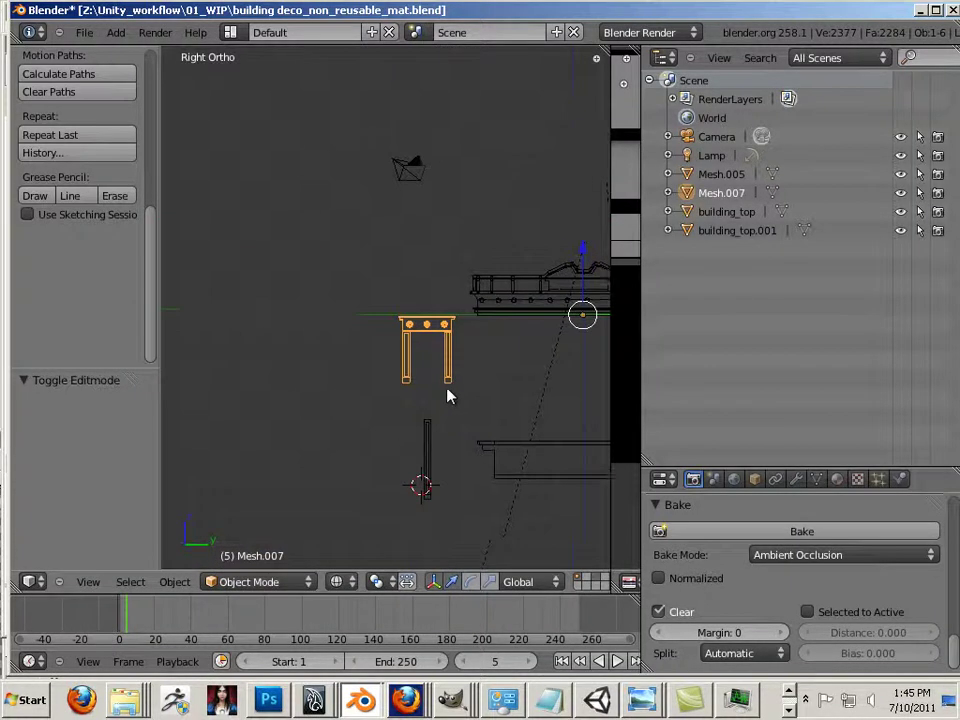
{"action": "scroll", "coordinate": [446, 392], "scroll_direction": "up", "scroll_amount": 6}
{"action": "middle_click_drag", "start_coordinate": [485, 443], "coordinate": [336, 339], "text": "shift"}
{"action": "scroll", "coordinate": [338, 345], "scroll_direction": "up", "scroll_amount": 3}
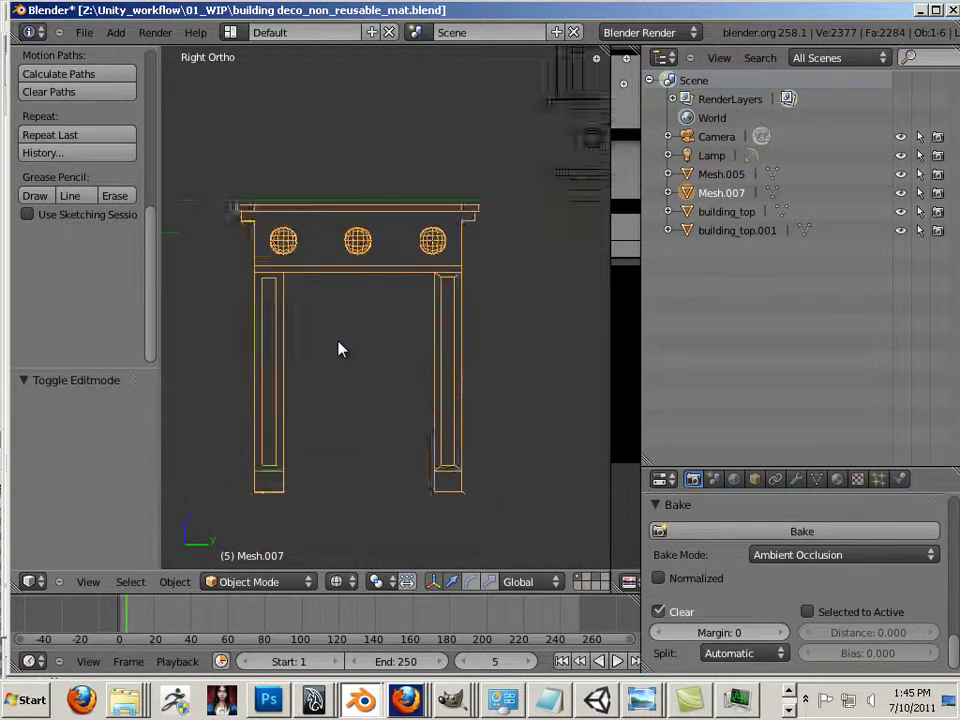
{"action": "key", "text": "Tab"}
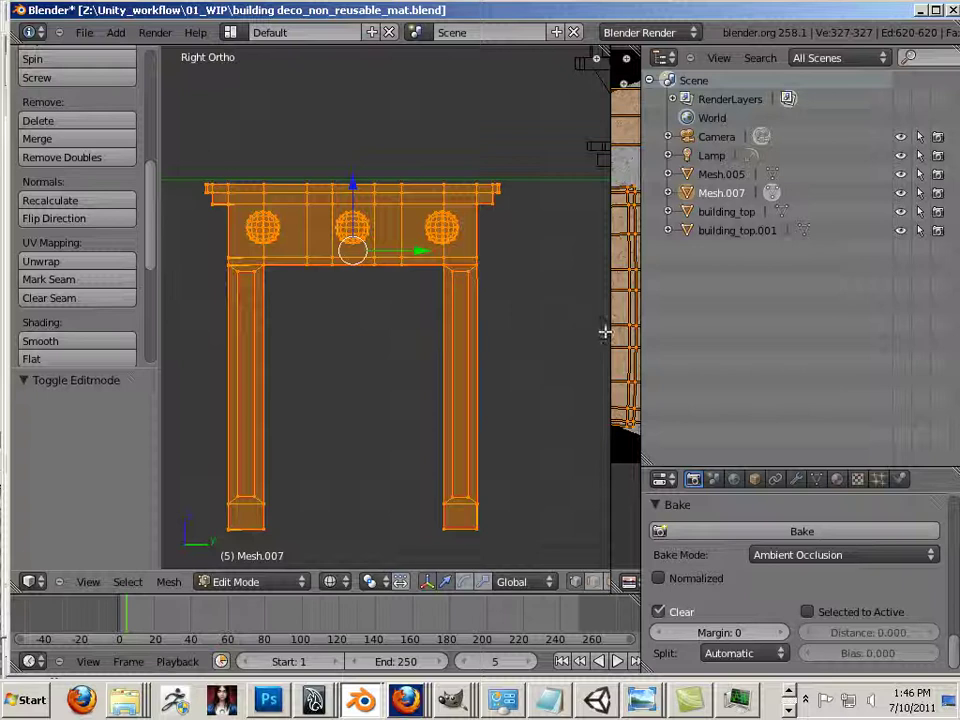
{"action": "left_click_drag", "start_coordinate": [640, 340], "coordinate": [846, 340]}
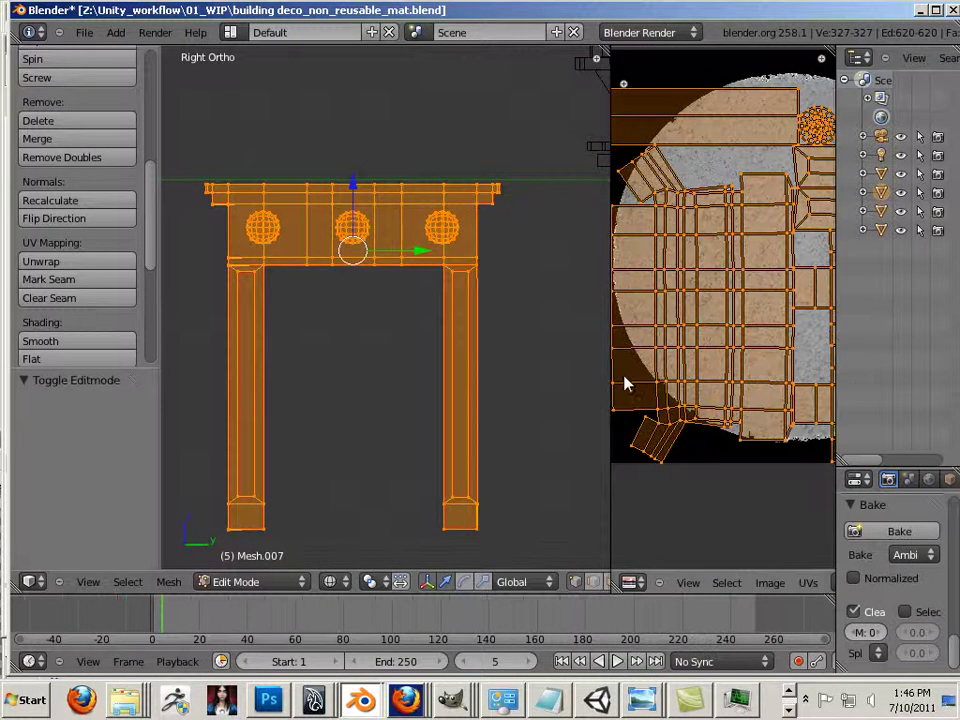
{"action": "left_click_drag", "start_coordinate": [611, 375], "coordinate": [508, 388]}
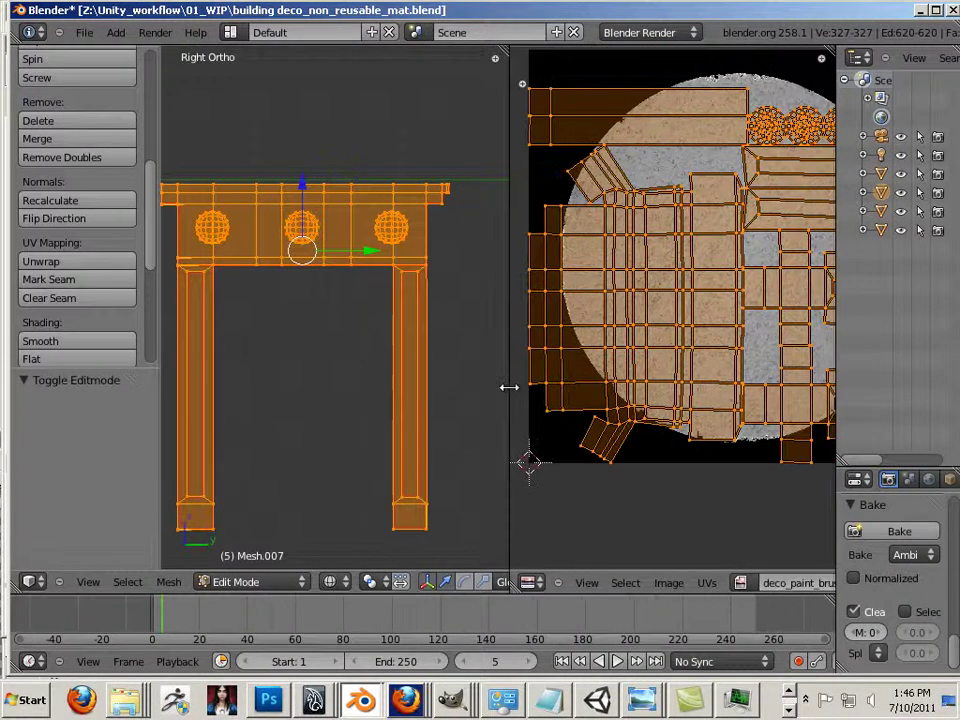
{"action": "left_click", "coordinate": [331, 581]}
{"action": "left_click", "coordinate": [357, 503]}
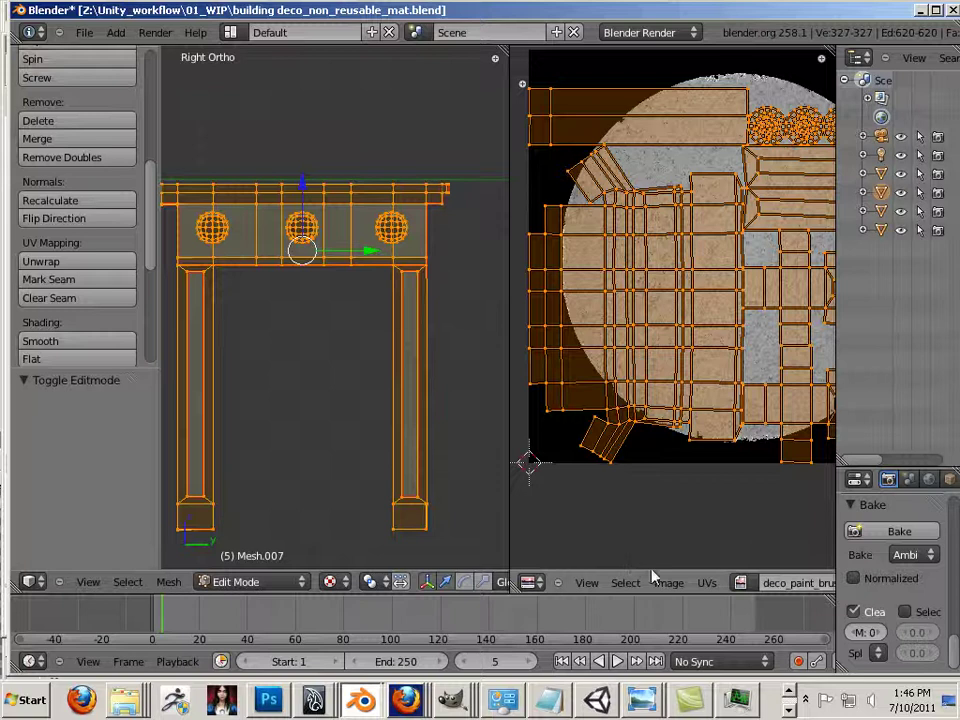
Start a new image for the window frame's UVs and set its width to 2048 pixels
{"action": "left_click", "coordinate": [681, 589]}
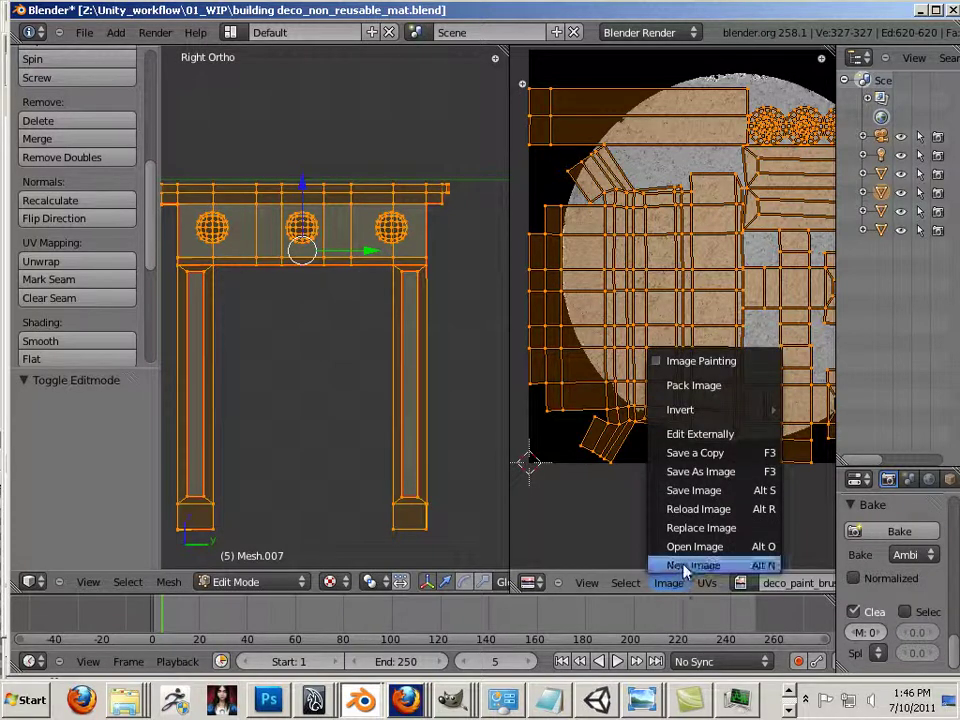
{"action": "left_click", "coordinate": [684, 569]}
{"action": "left_click", "coordinate": [722, 487]}
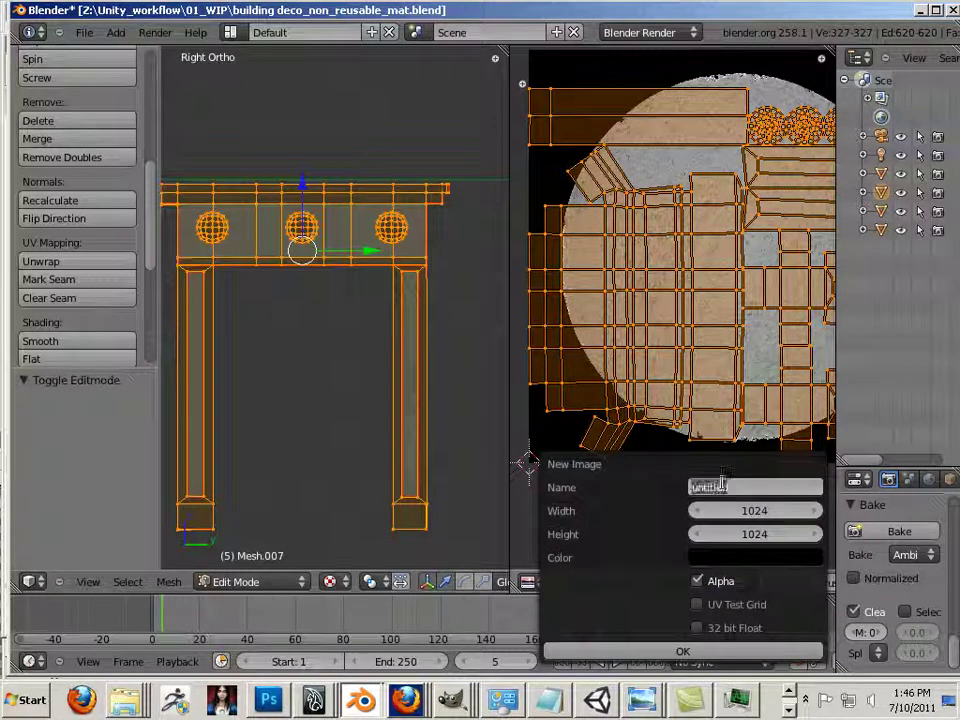
{"action": "type", "text": "2048"}
{"action": "key", "text": "Tab"}
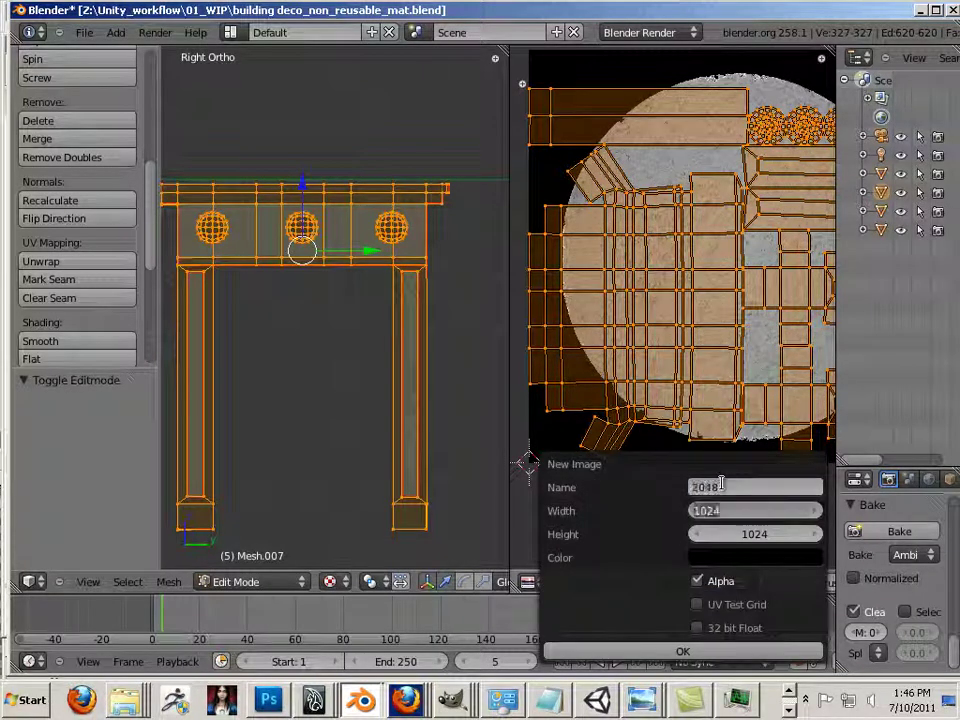
{"action": "type", "text": "2"}
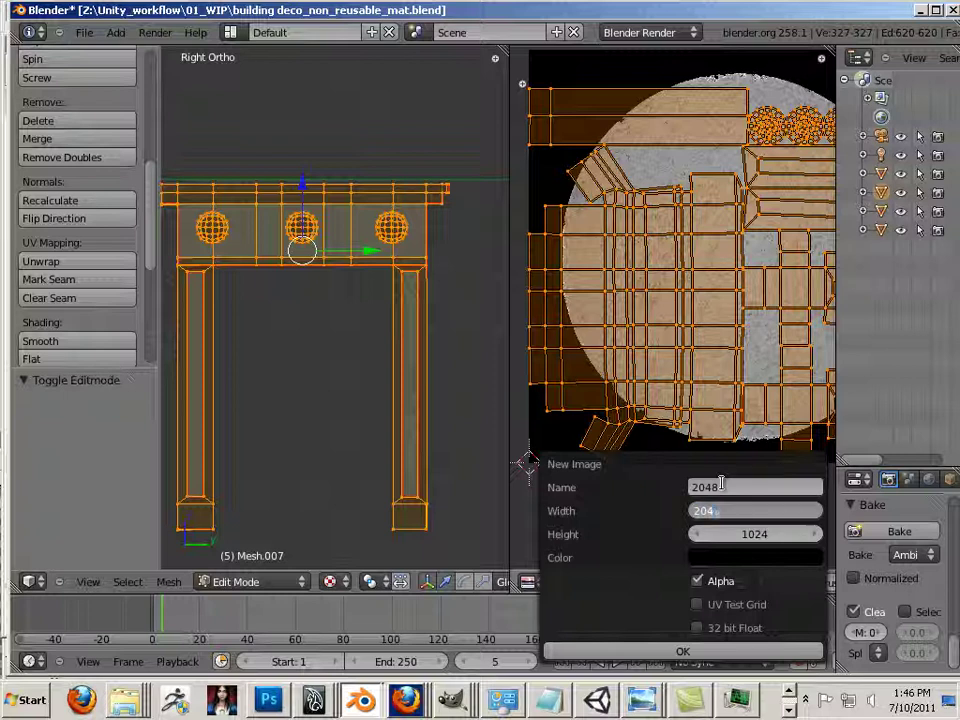
{"action": "type", "text": "048"}
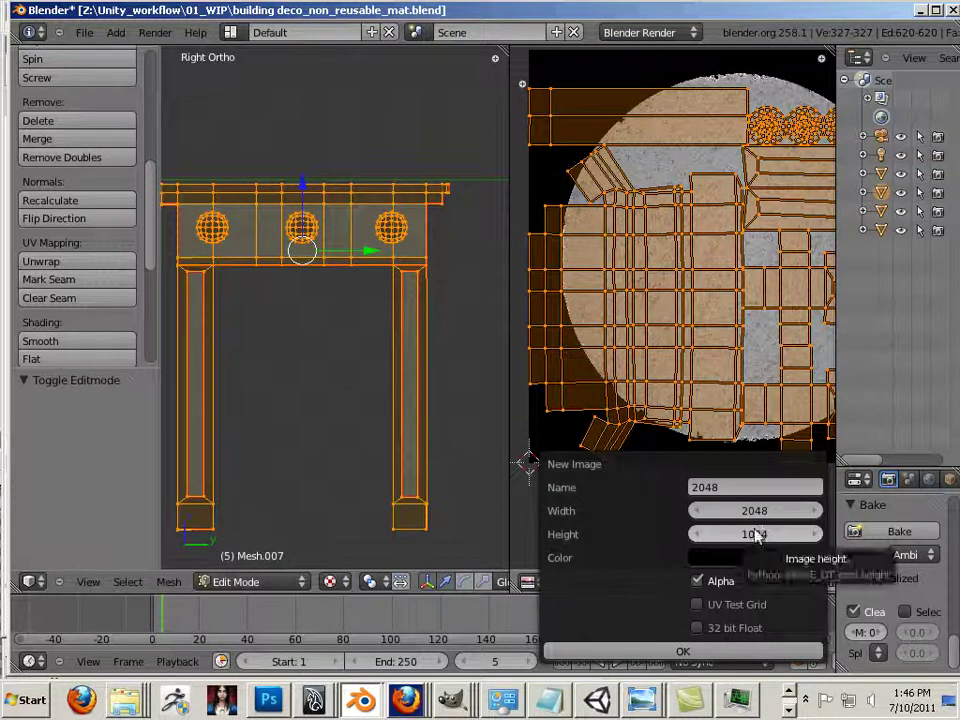
{"action": "key", "text": "Return"}
Try to create the new image with the name window_trim and a height of 2048 pixels
{"action": "left_click", "coordinate": [745, 489]}
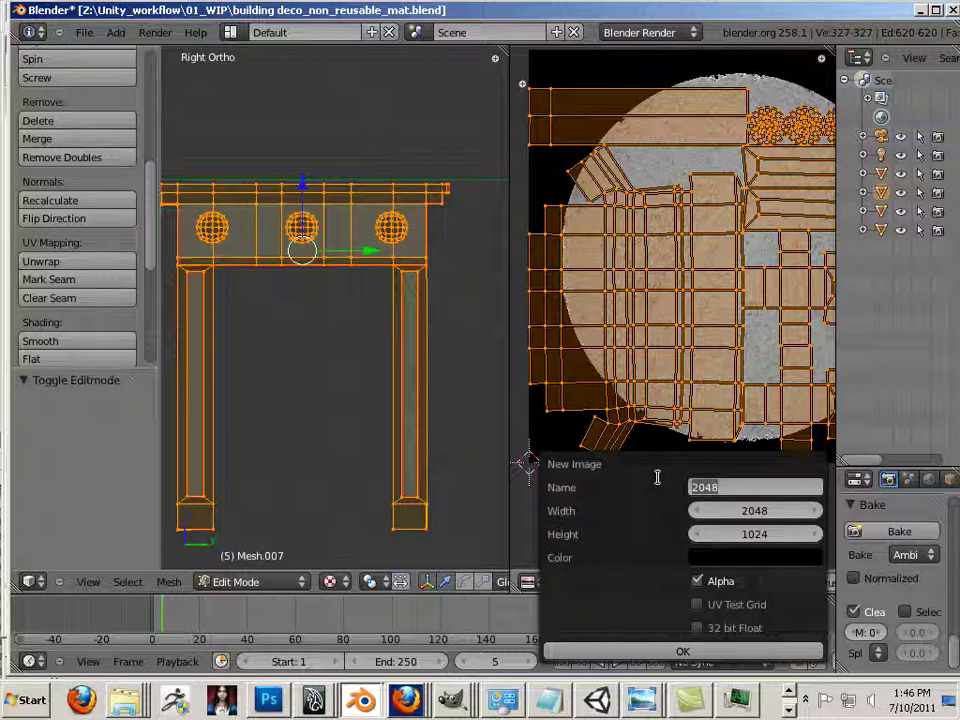
{"action": "type", "text": "dirt"}
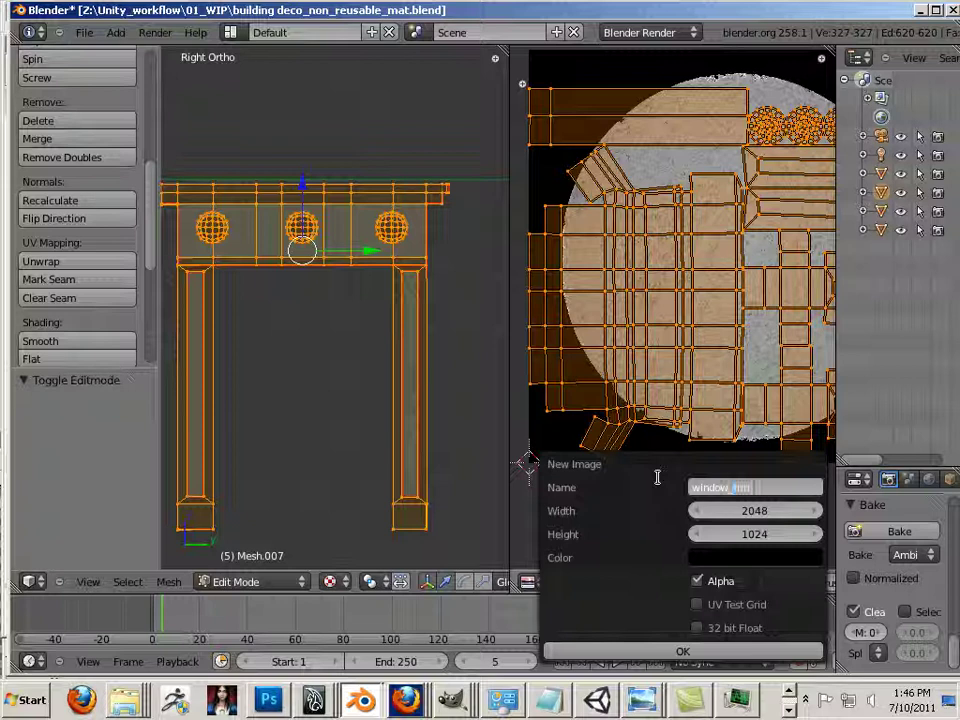
{"action": "left_click", "coordinate": [741, 534]}
{"action": "left_click", "coordinate": [753, 533]}
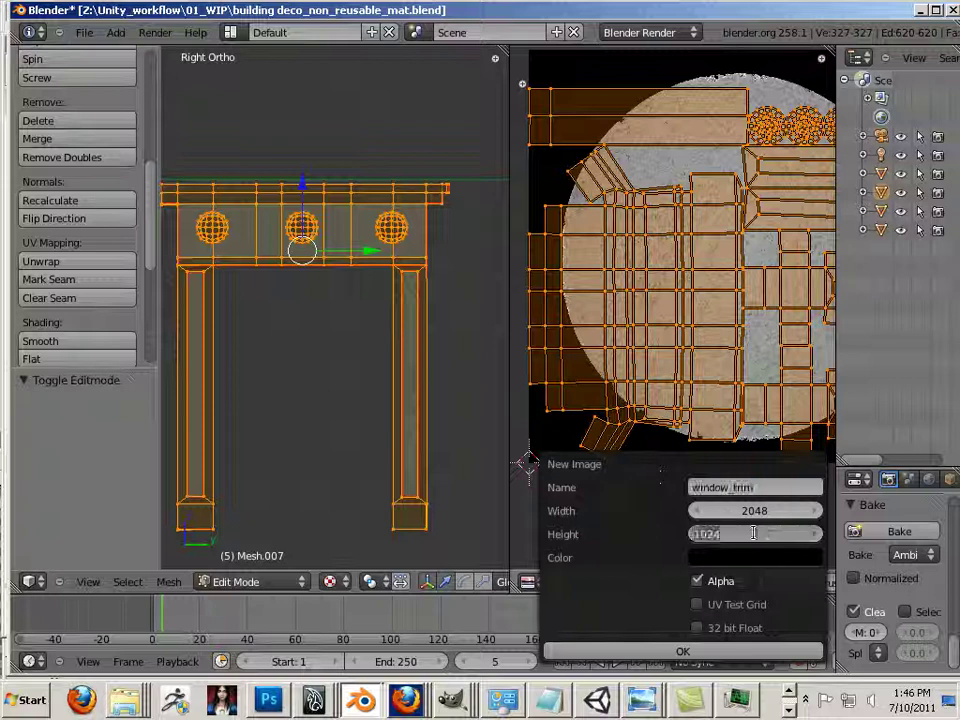
{"action": "type", "text": "204"}
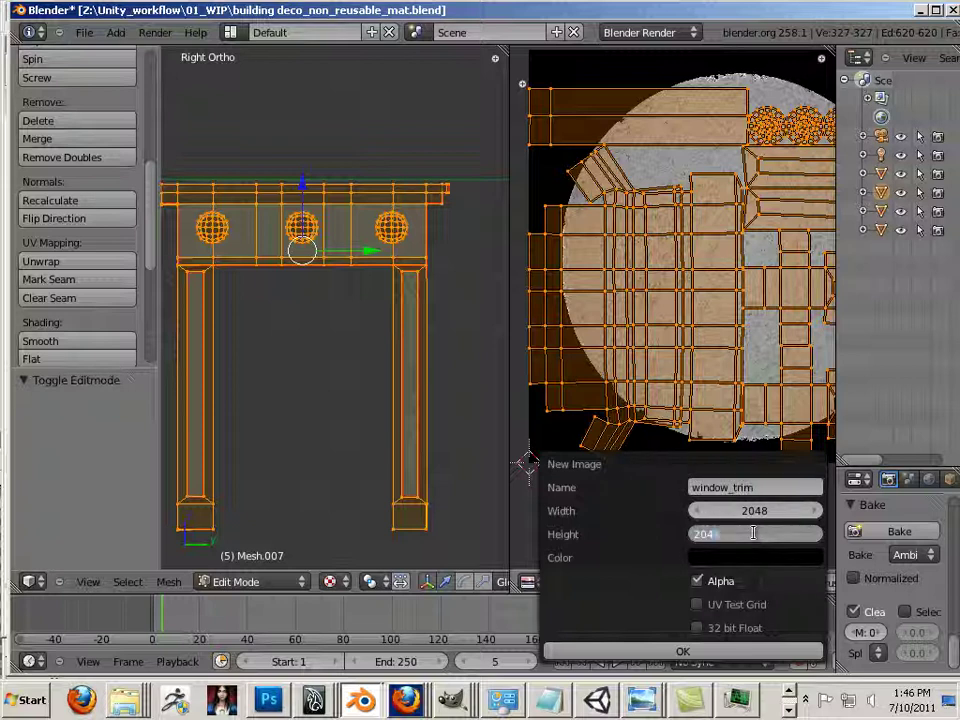
{"action": "type", "text": "8"}
{"action": "key", "text": "Return"}
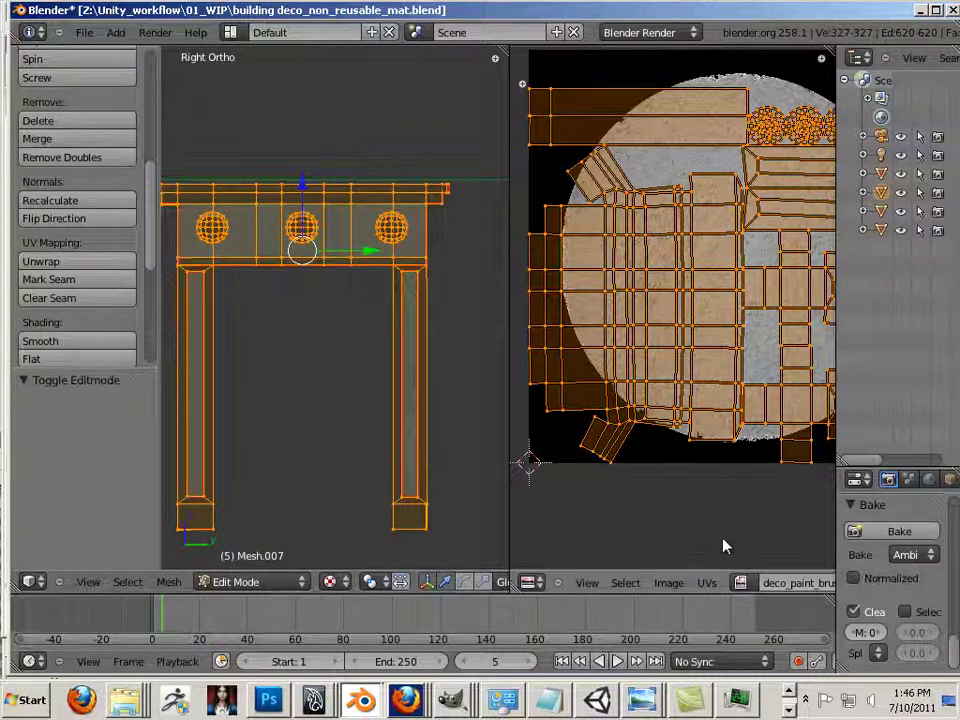
{"action": "scroll", "coordinate": [700, 515], "scroll_direction": "down", "scroll_amount": 4}
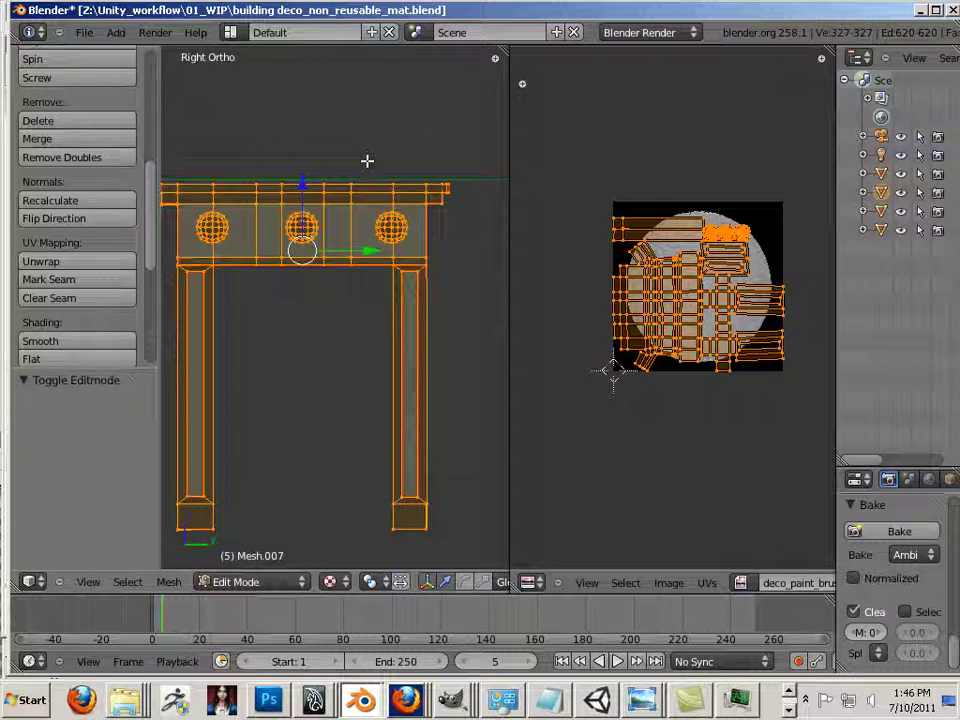
Create a new image named building_window_trim, 2048 pixels wide and 2048 pixels high, for the window frame's UVs
{"action": "left_click", "coordinate": [668, 583]}
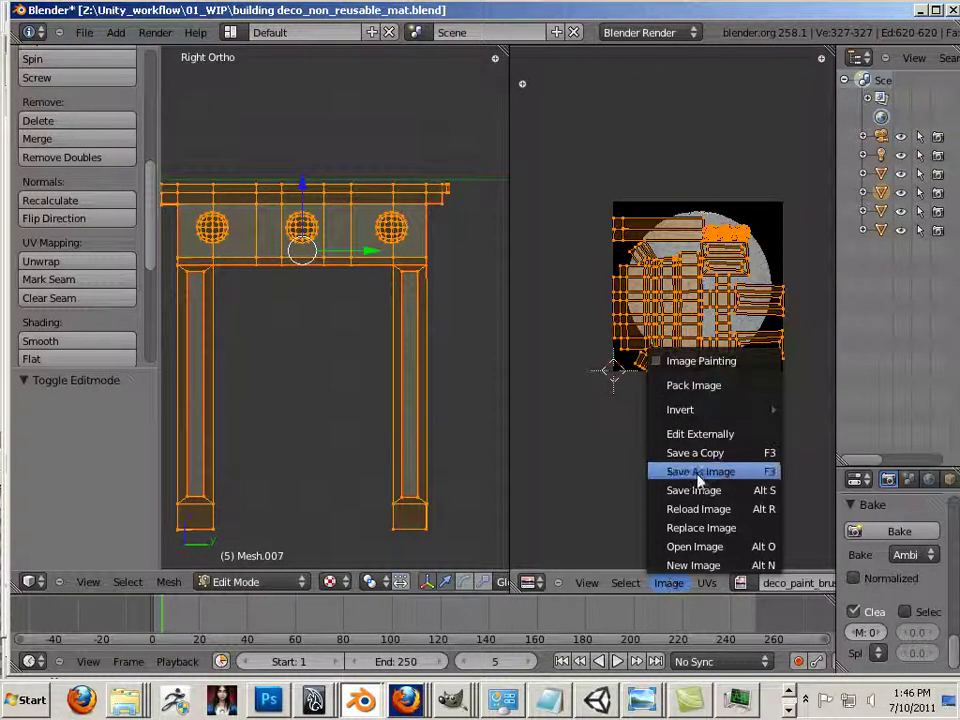
{"action": "left_click", "coordinate": [693, 565]}
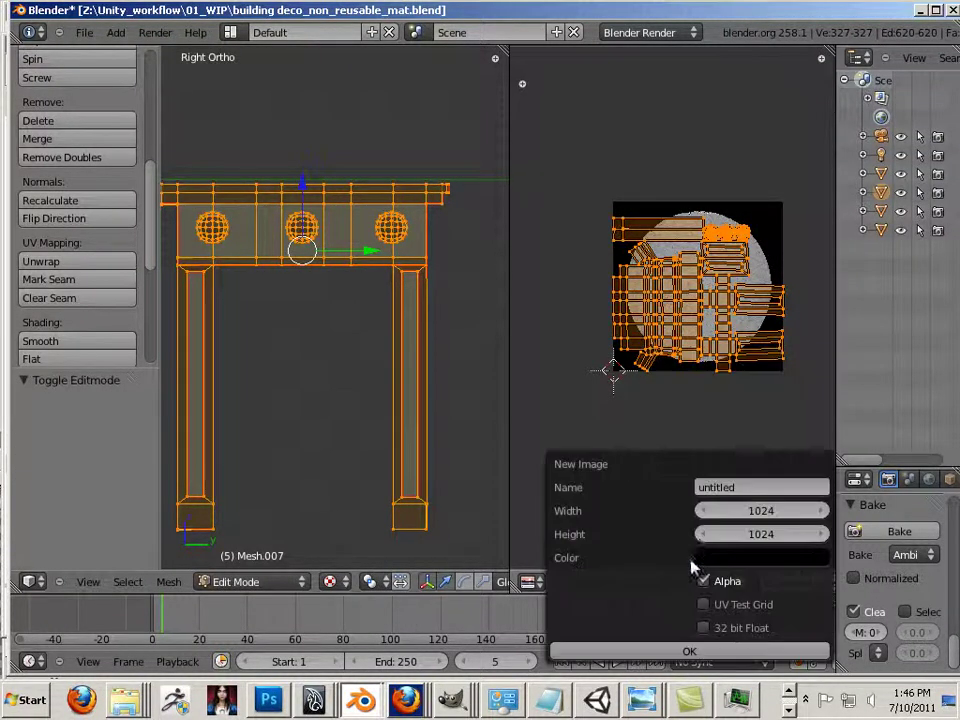
{"action": "left_click", "coordinate": [740, 487]}
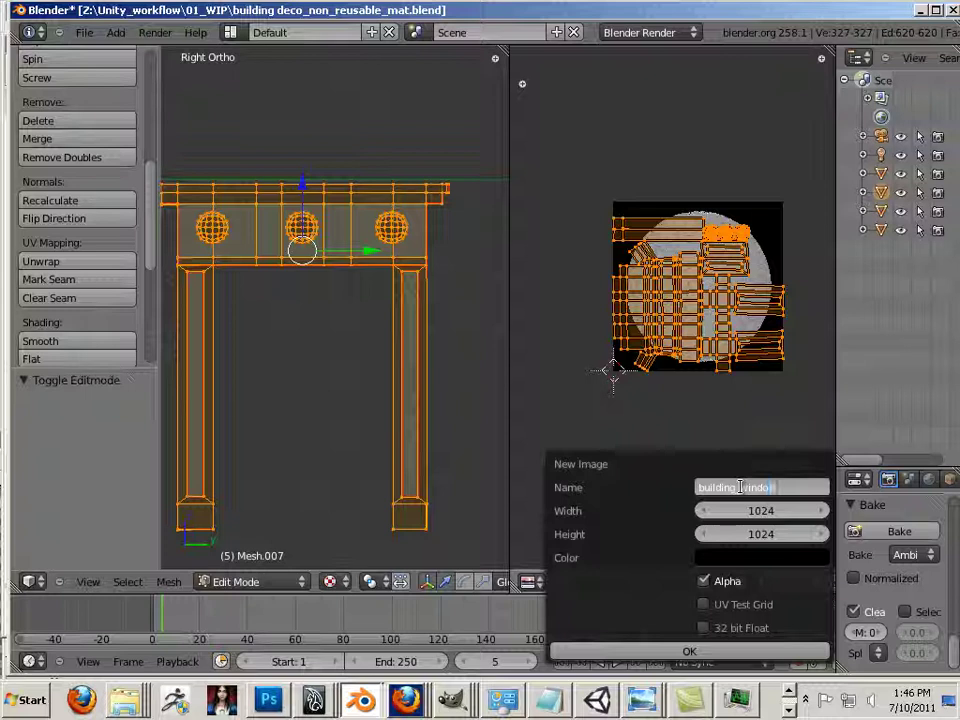
{"action": "type", "text": "im"}
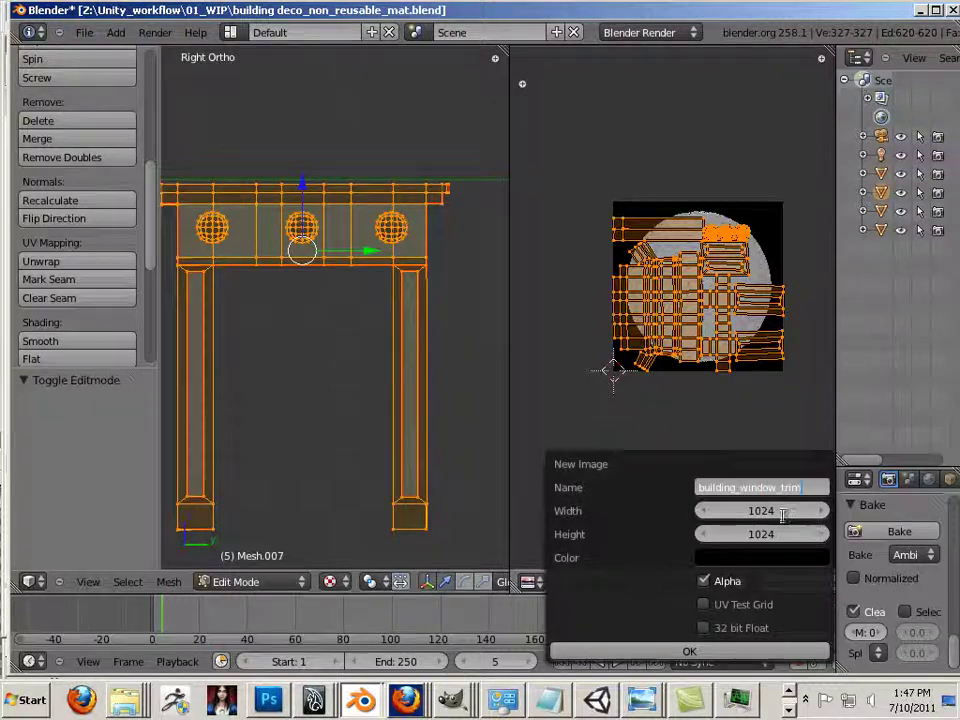
{"action": "left_click", "coordinate": [776, 511]}
{"action": "type", "text": "1"}
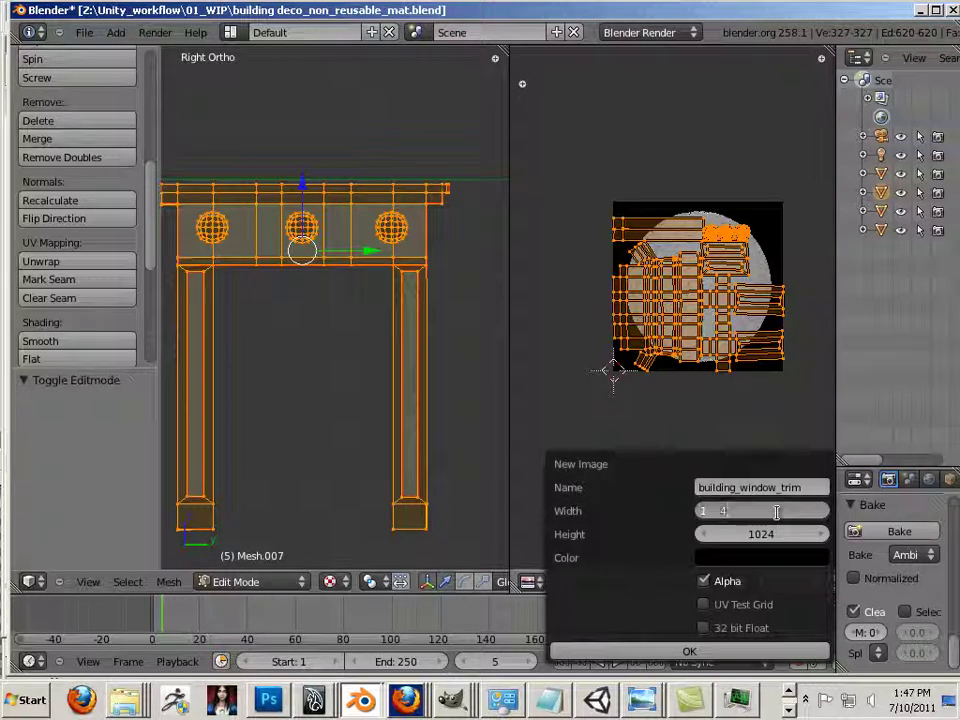
{"action": "type", "text": "048"}
{"action": "key", "text": "Tab"}
{"action": "type", "text": "1"}
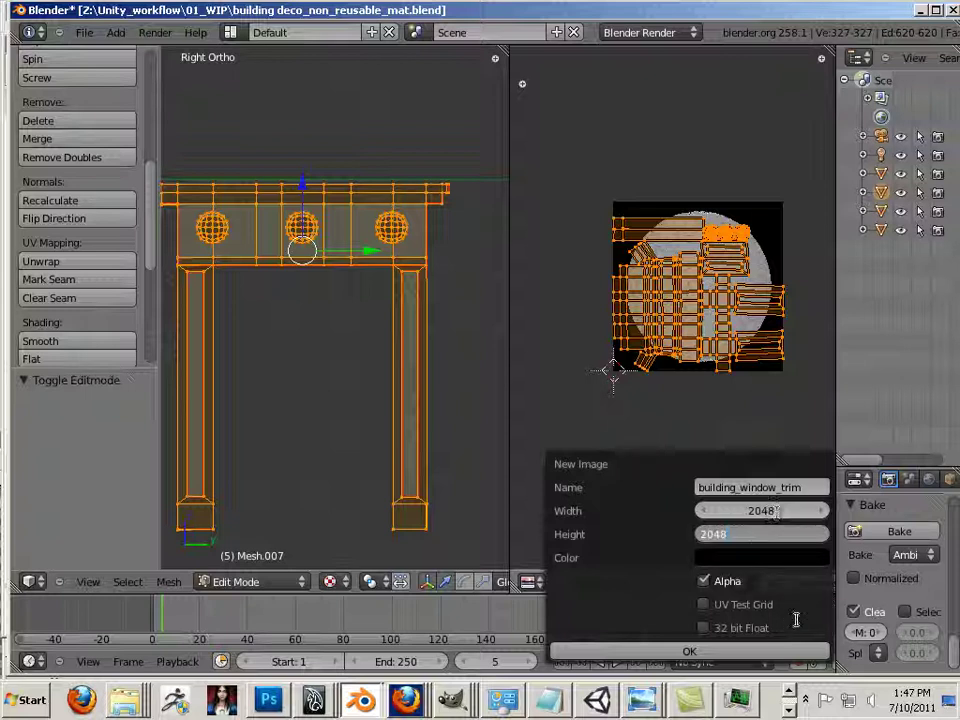
{"action": "left_click", "coordinate": [724, 652]}
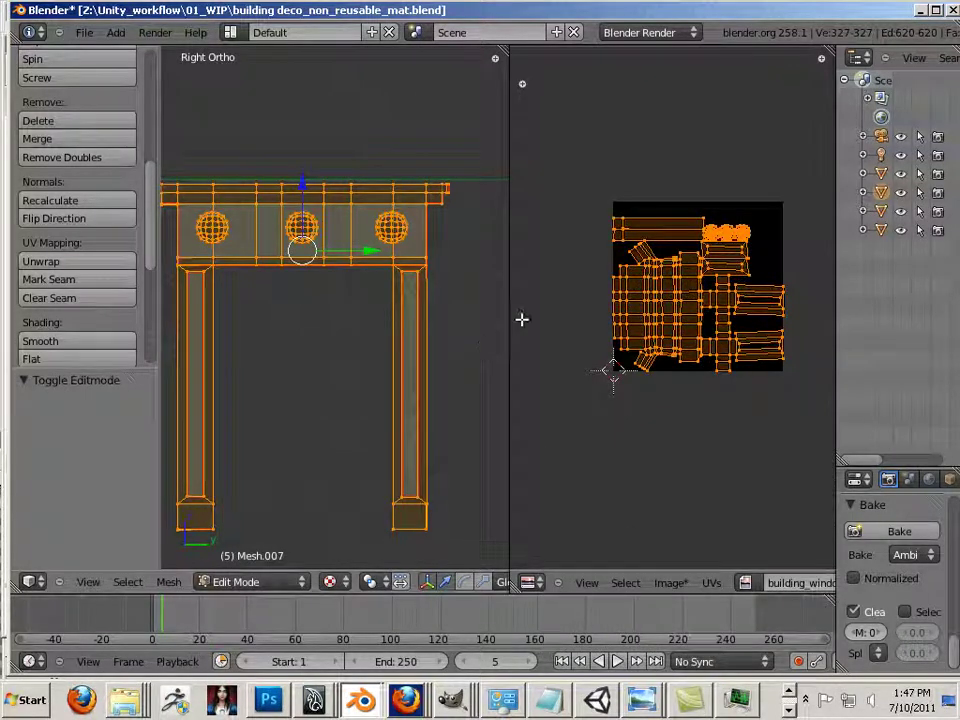
Set the bake mode to Textures and bake Mesh.007 into the new image
{"action": "left_click_drag", "start_coordinate": [836, 336], "coordinate": [651, 454]}
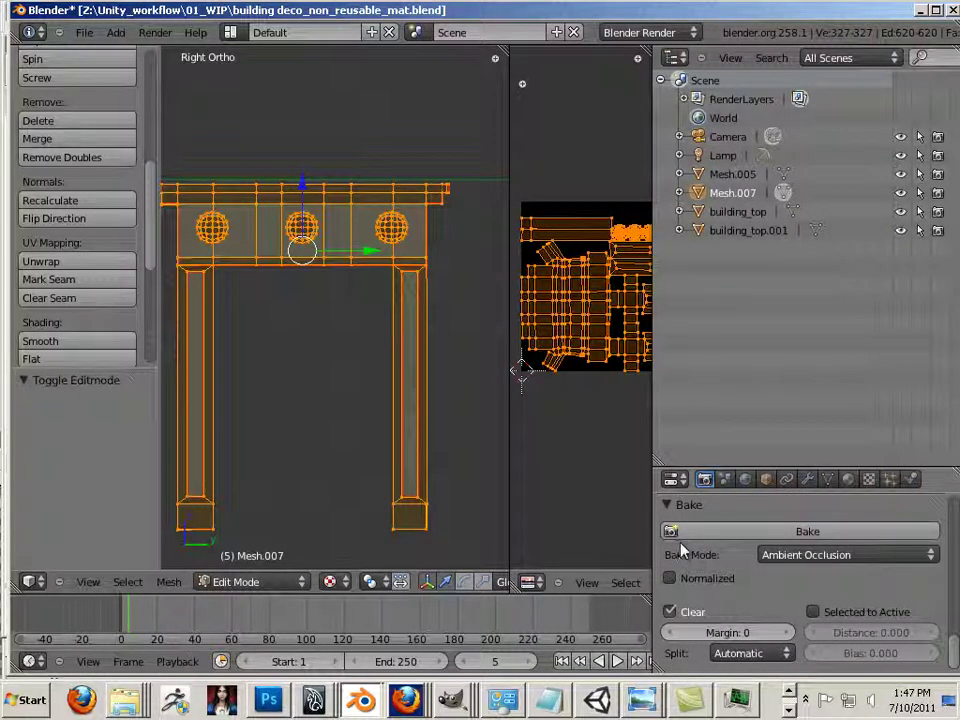
{"action": "left_click", "coordinate": [790, 554]}
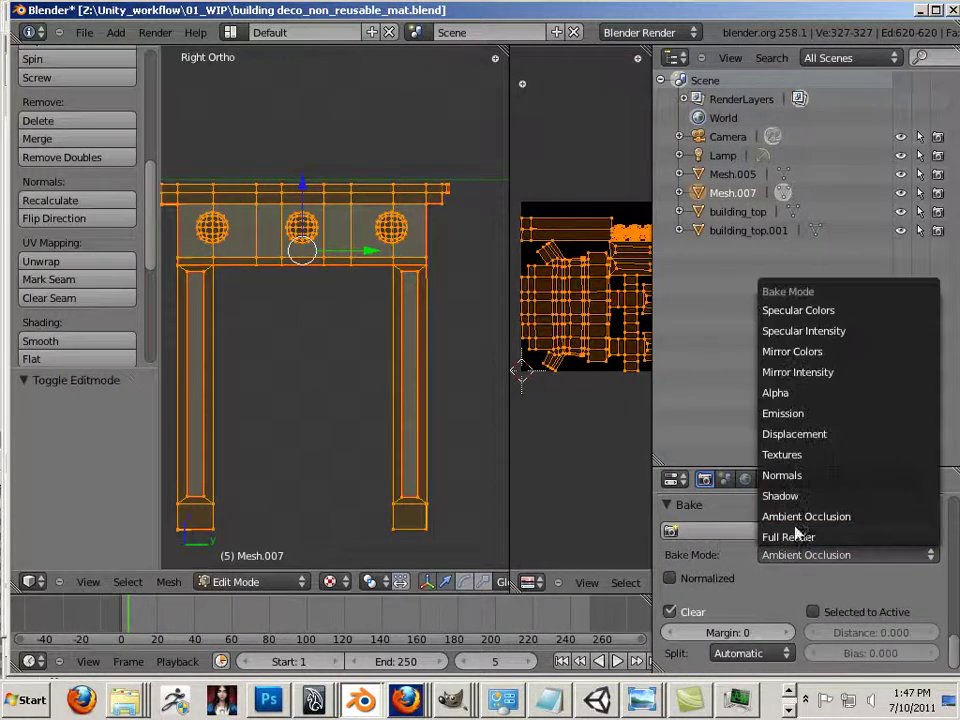
{"action": "left_click", "coordinate": [795, 454]}
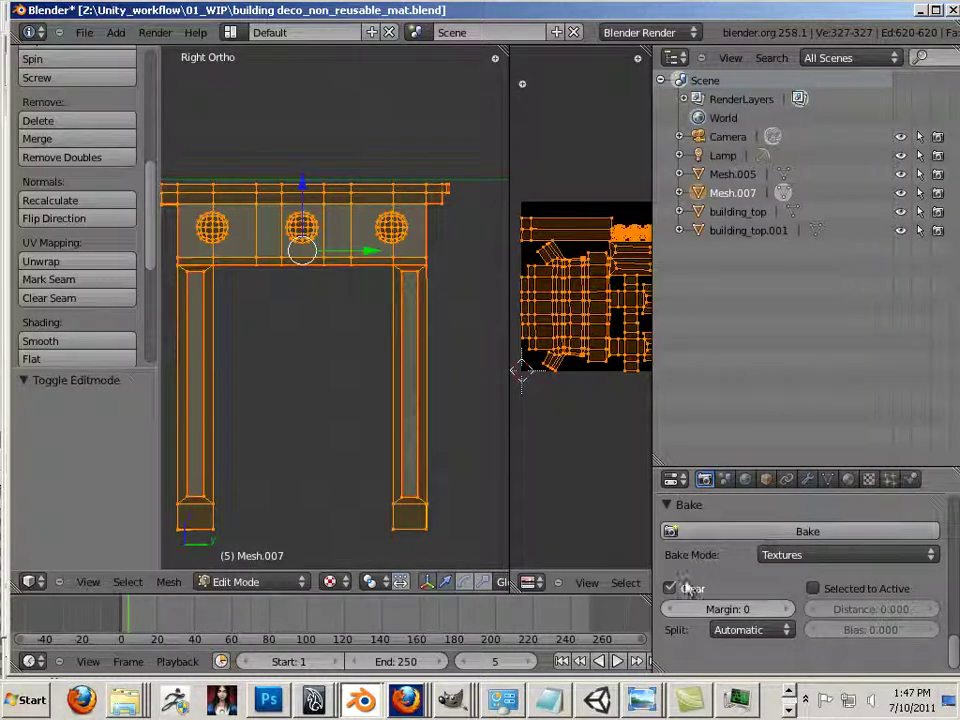
{"action": "left_click", "coordinate": [718, 531]}
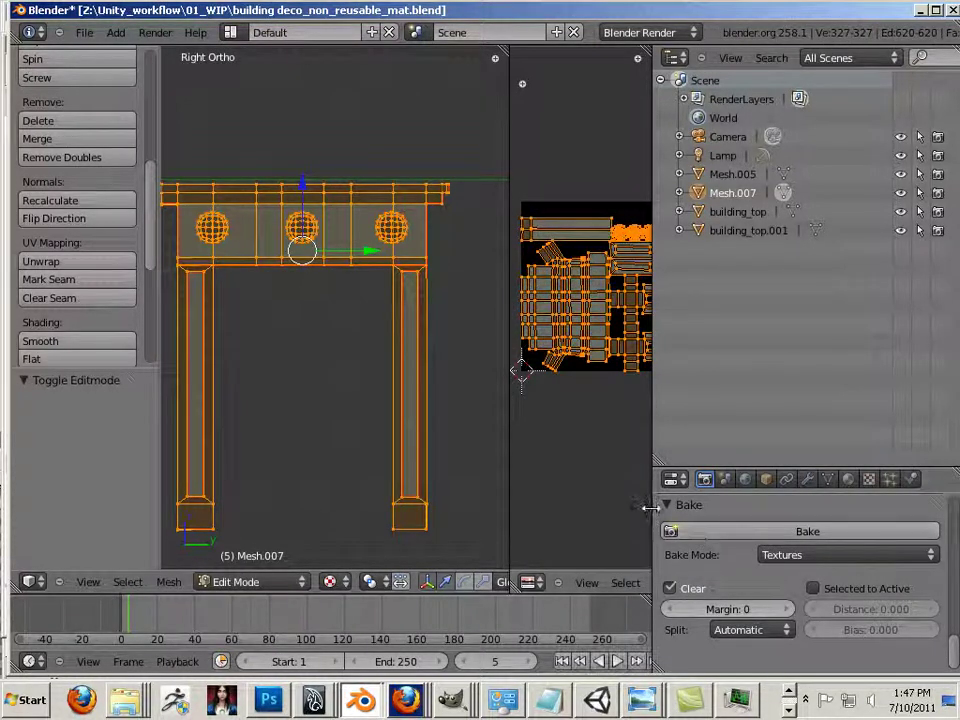
Save the baked texture image as building_window_trim.tga in the 01_WIP folder in Targa format
{"action": "left_click_drag", "start_coordinate": [651, 507], "coordinate": [918, 507]}
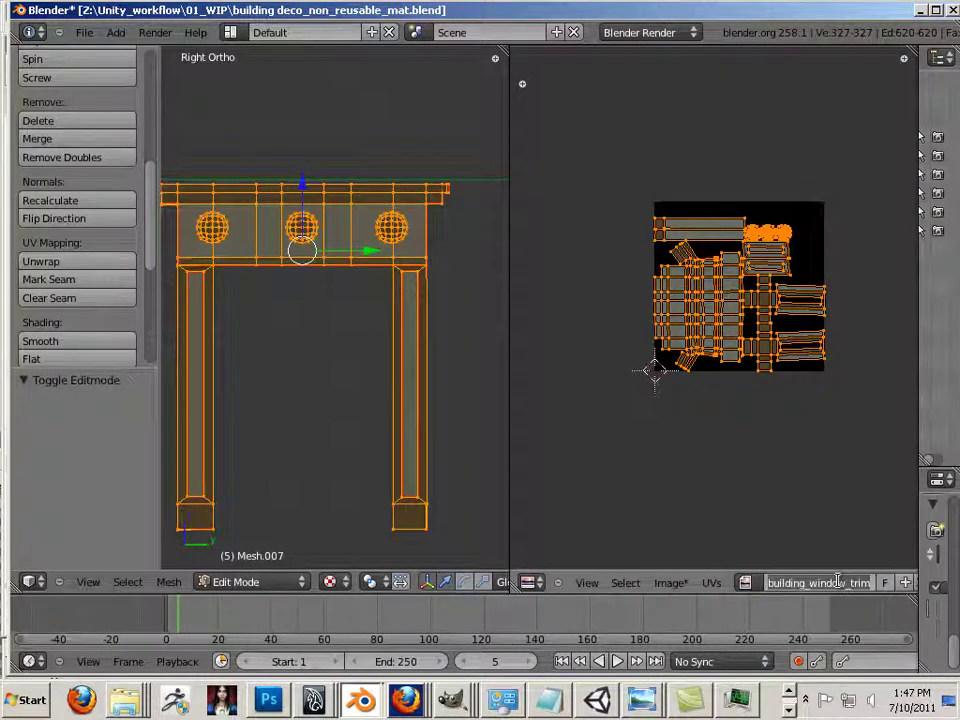
{"action": "left_click", "coordinate": [672, 583]}
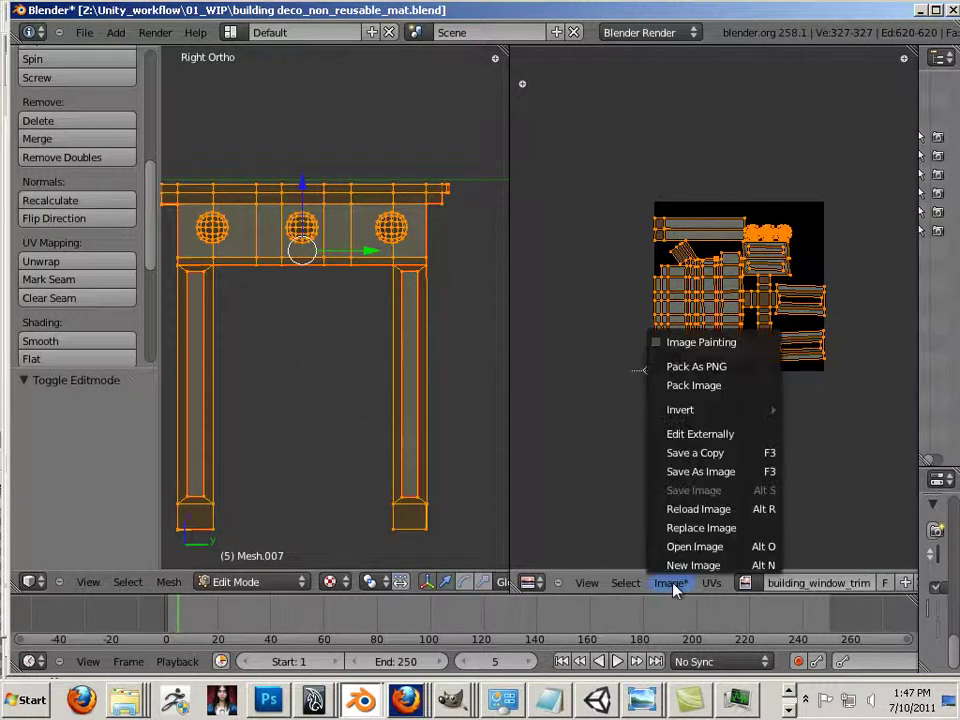
{"action": "left_click", "coordinate": [701, 472]}
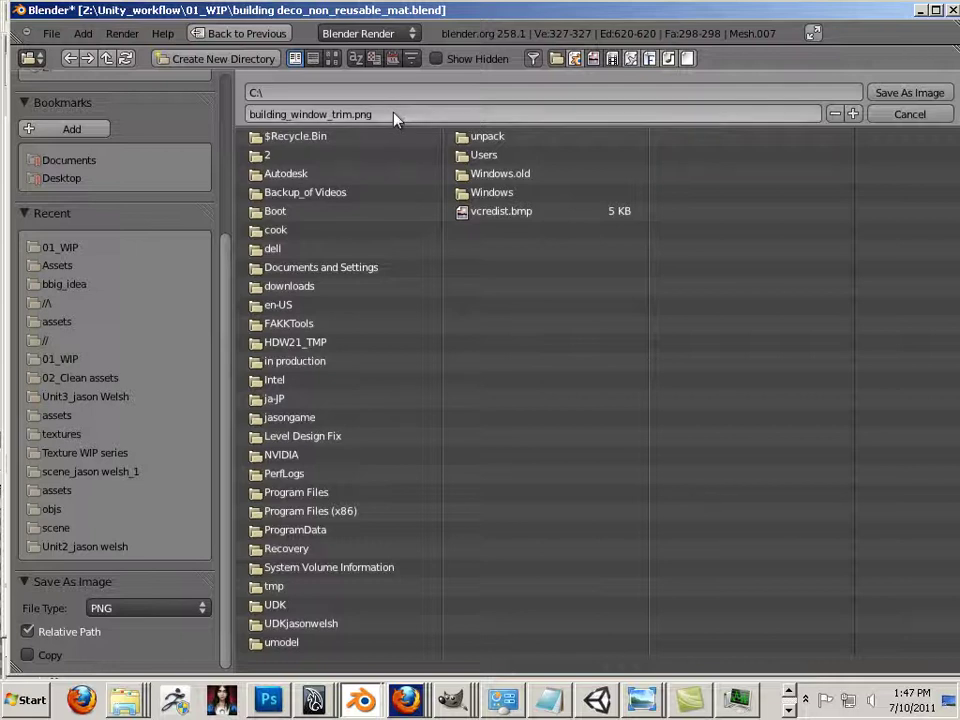
{"action": "left_click", "coordinate": [147, 607]}
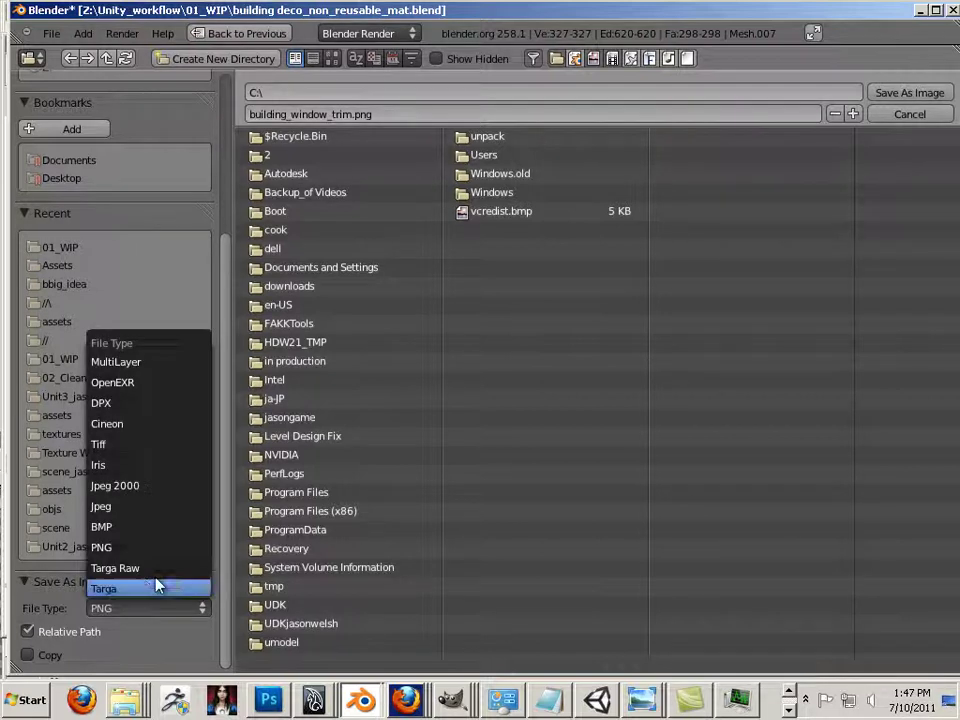
{"action": "left_click", "coordinate": [147, 589]}
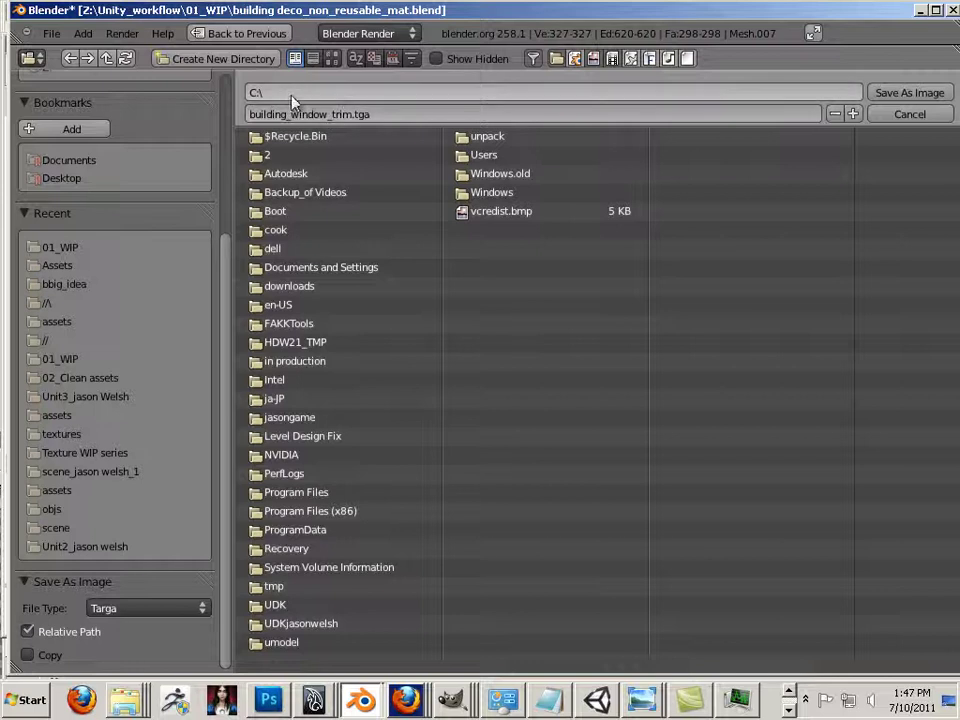
{"action": "left_click", "coordinate": [66, 250]}
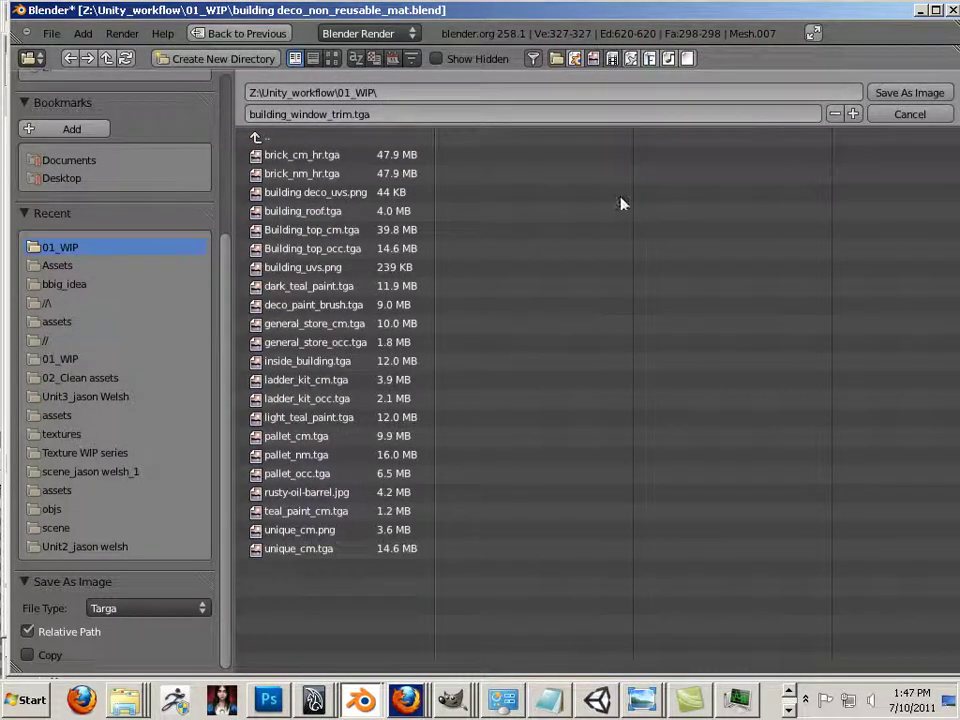
{"action": "left_click", "coordinate": [890, 94]}
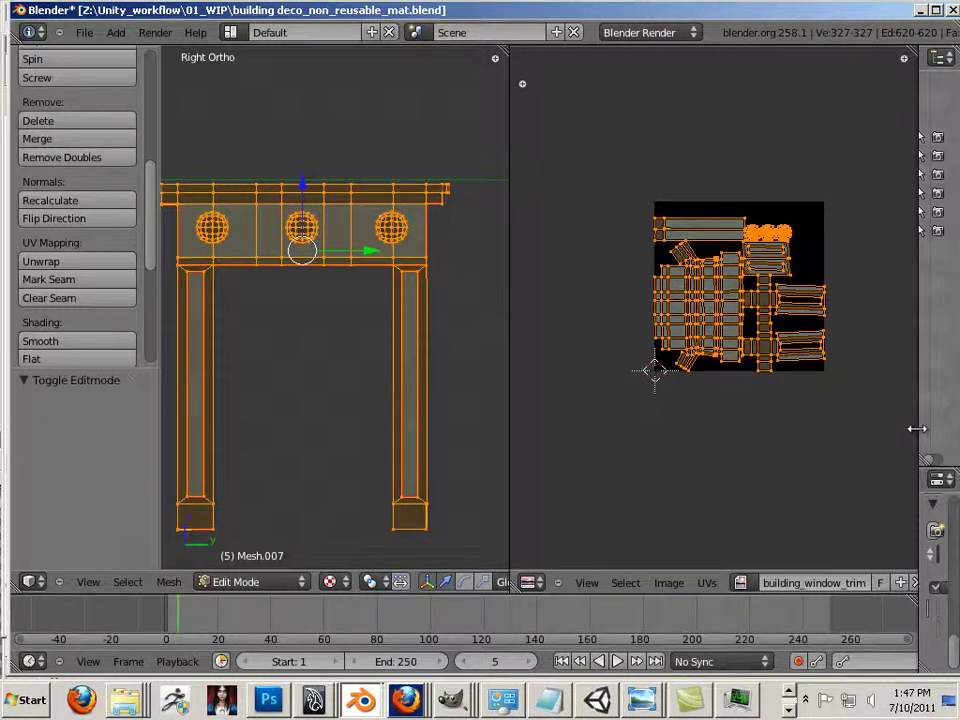
Save the baked texture image again in the 01_WIP folder under the name building_window_trim_cm.tga
{"action": "left_click_drag", "start_coordinate": [917, 429], "coordinate": [901, 445]}
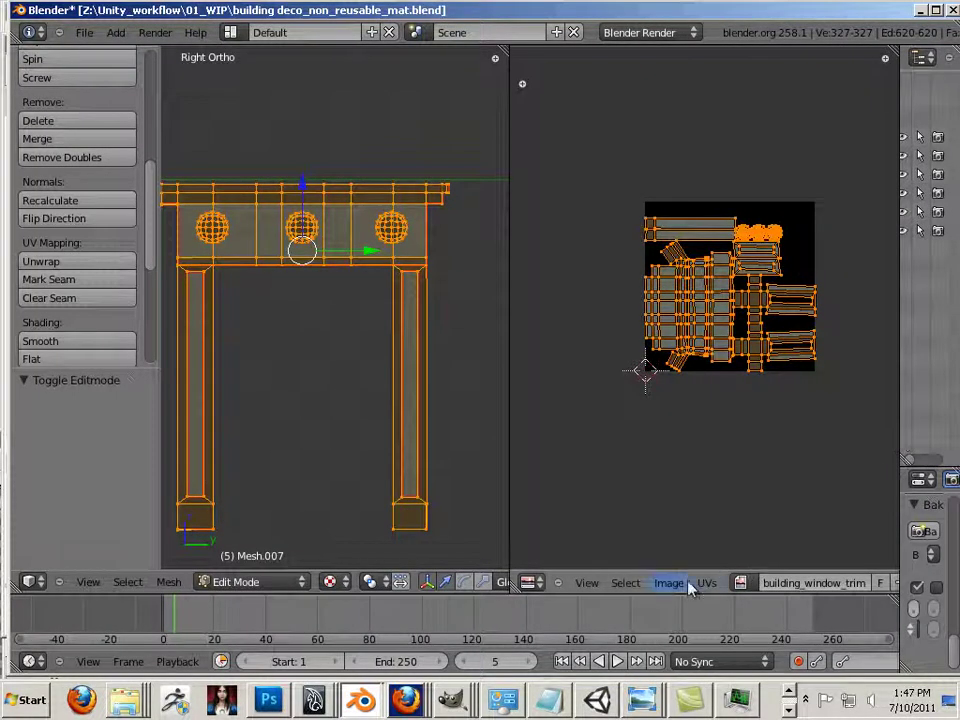
{"action": "left_click", "coordinate": [688, 584]}
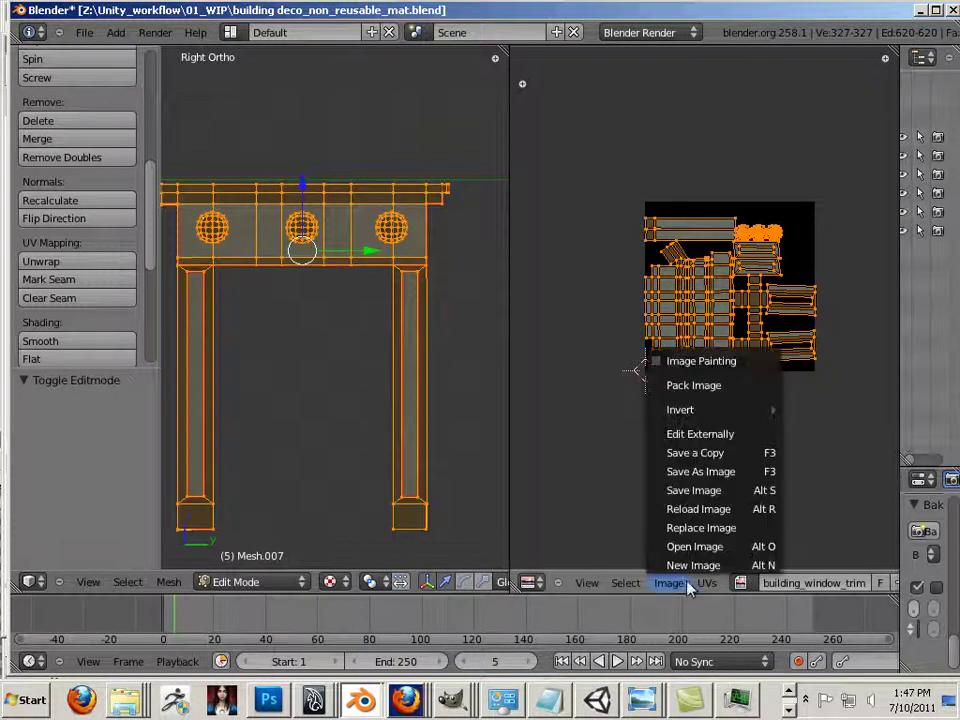
{"action": "left_click", "coordinate": [712, 472]}
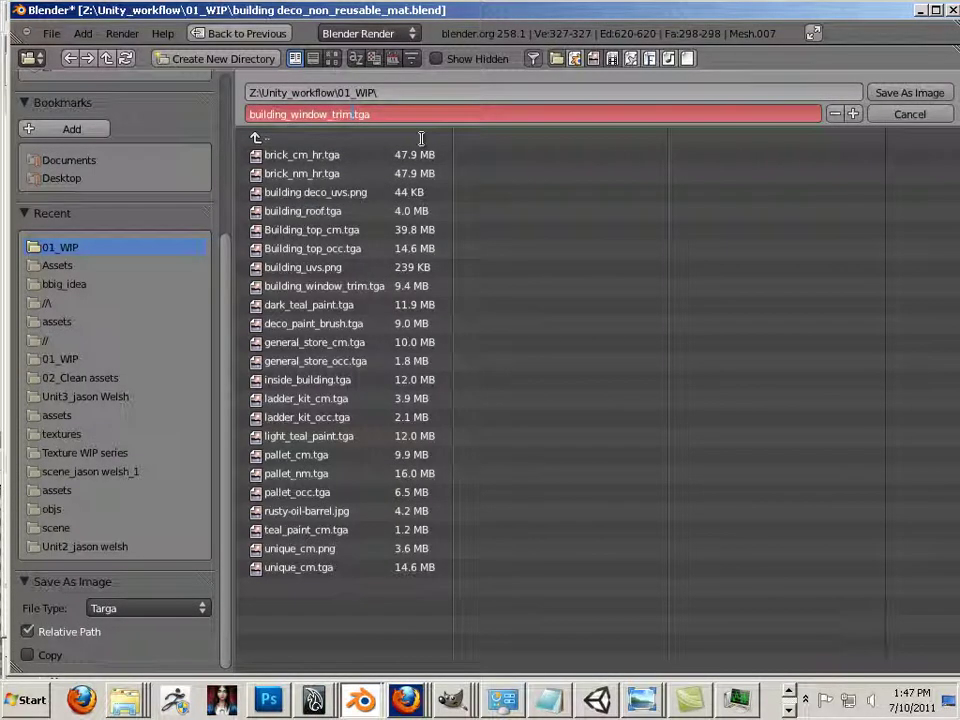
{"action": "type", "text": "_cm"}
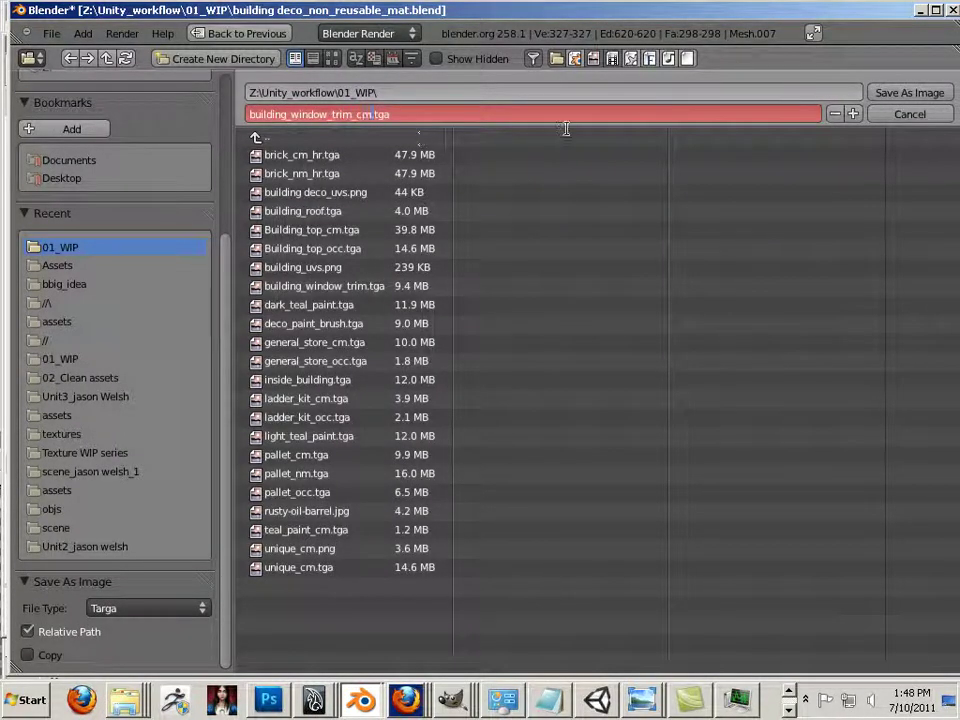
{"action": "left_click", "coordinate": [828, 84]}
{"action": "left_click", "coordinate": [895, 92]}
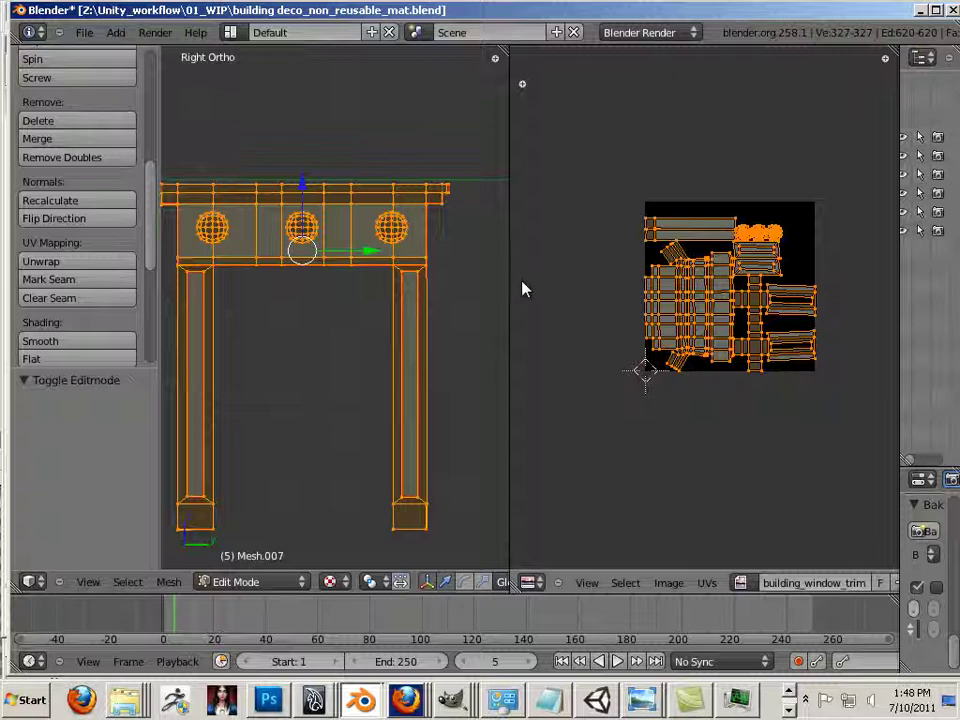
Set the bake mode to Ambient Occlusion and bake the window frame mesh into the same image
{"action": "left_click_drag", "start_coordinate": [897, 369], "coordinate": [628, 386]}
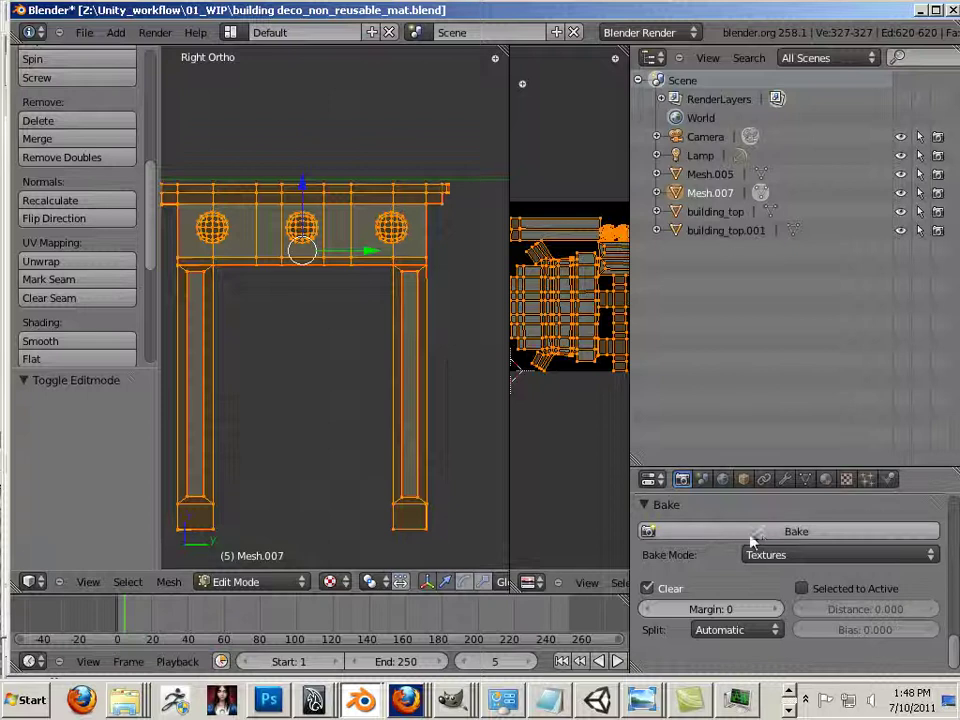
{"action": "left_click", "coordinate": [780, 556]}
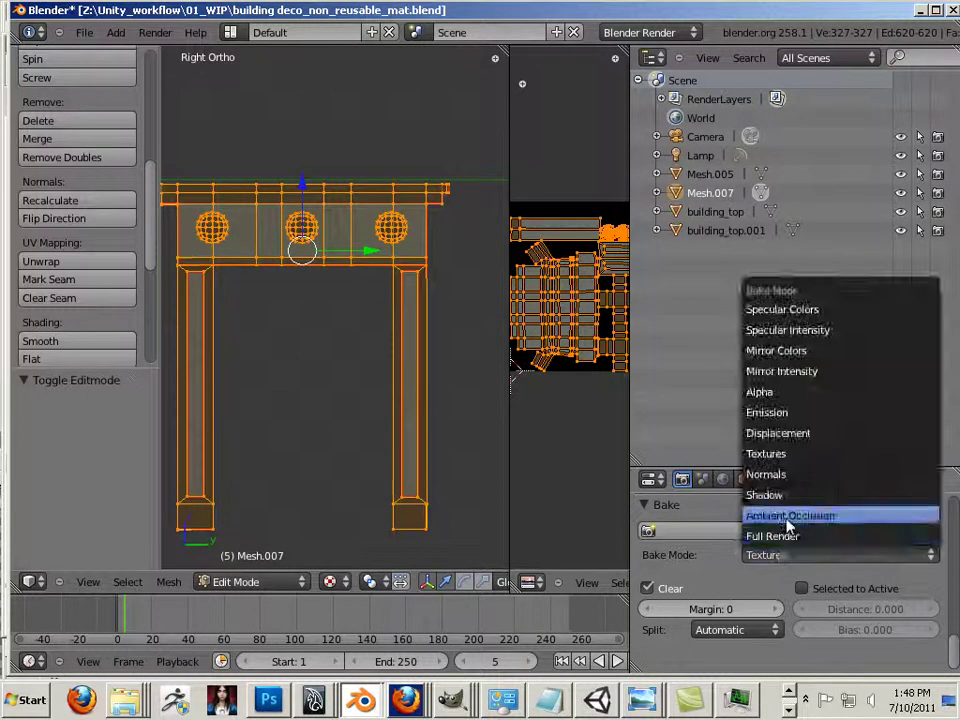
{"action": "left_click", "coordinate": [789, 514]}
{"action": "left_click", "coordinate": [752, 537]}
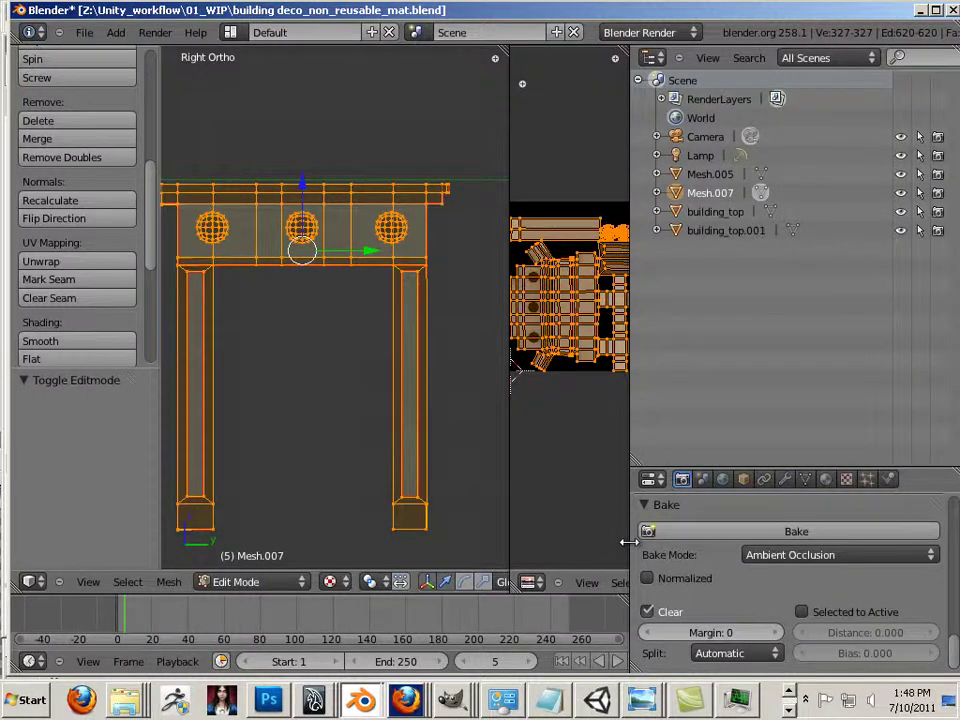
Save the ambient occlusion bake as building_window_trim_occ.tga in the 01_WIP folder in Targa format
{"action": "left_click_drag", "start_coordinate": [631, 548], "coordinate": [856, 553]}
{"action": "left_click", "coordinate": [682, 584]}
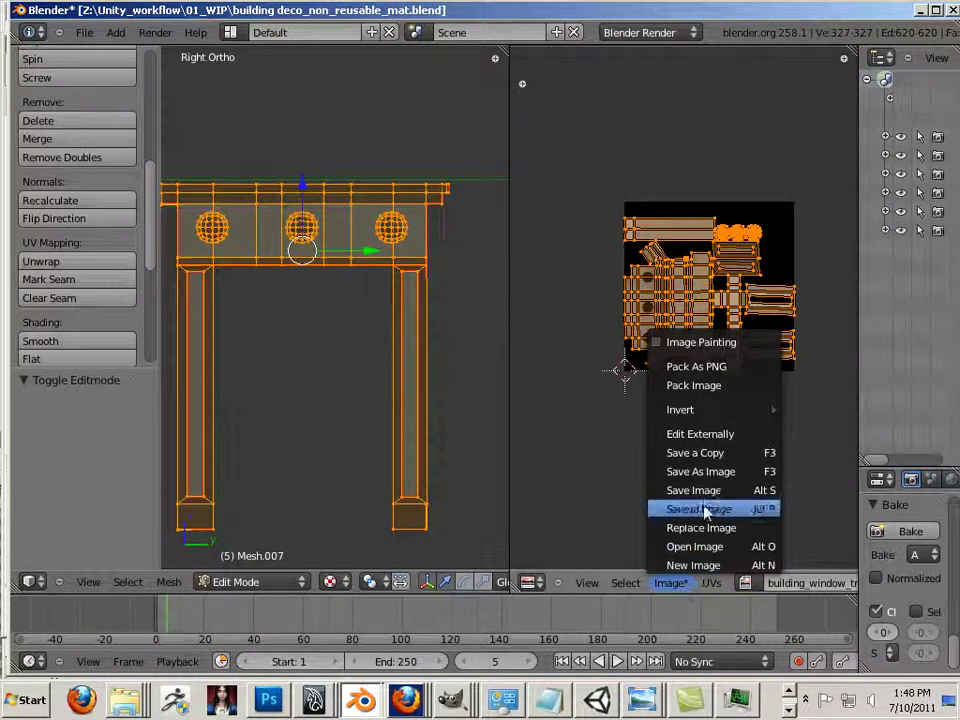
{"action": "left_click", "coordinate": [707, 476]}
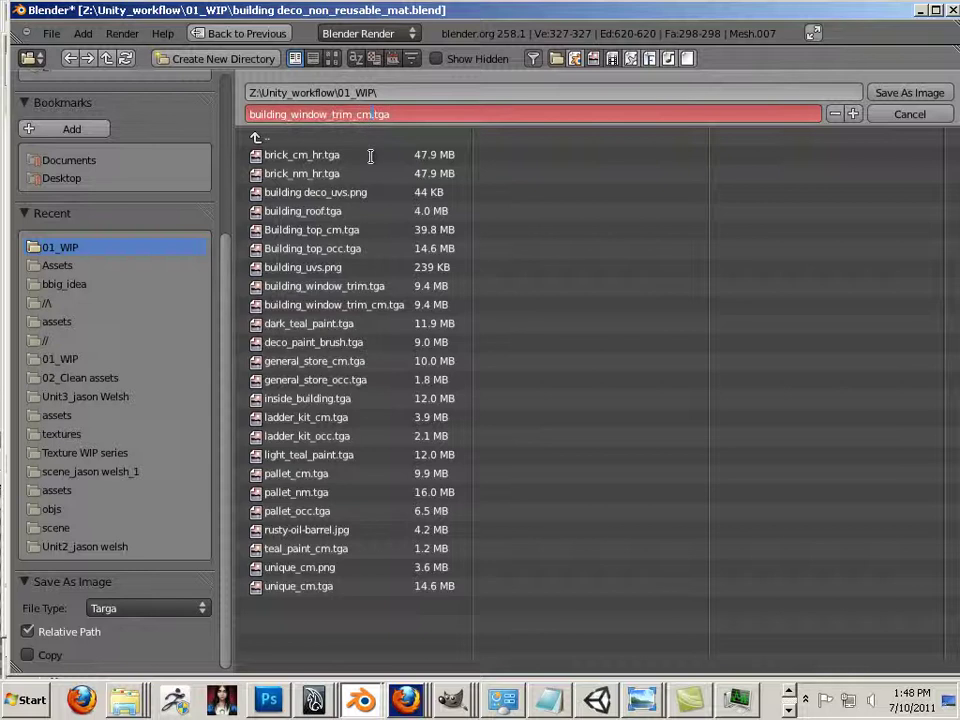
{"action": "key", "text": "BackSpace"}
{"action": "key", "text": "BackSpace"}
{"action": "type", "text": "o"}
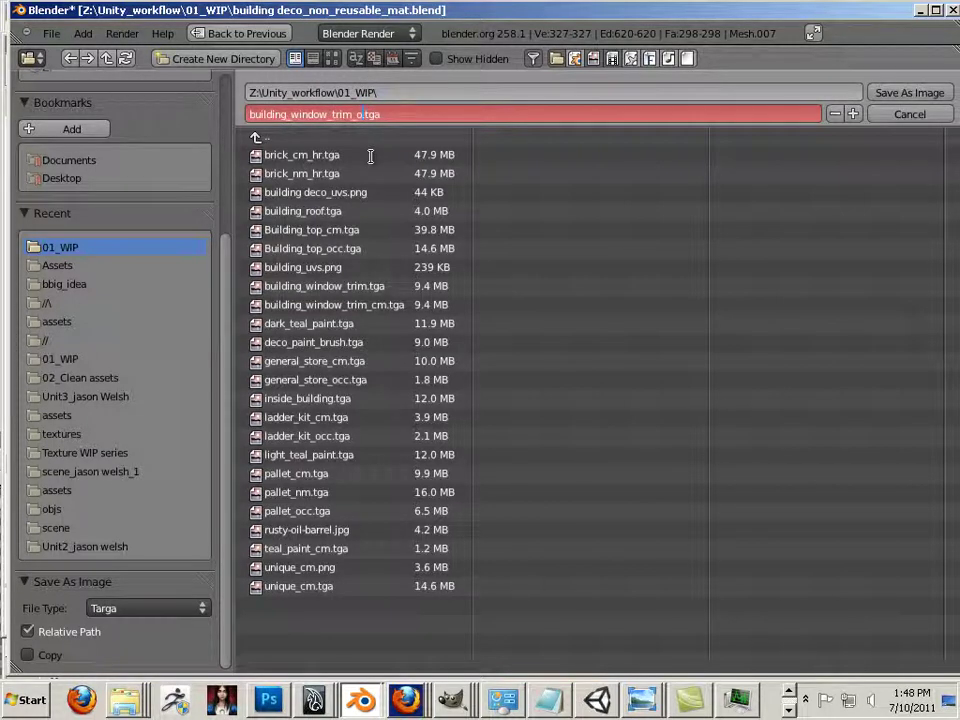
{"action": "type", "text": "cc"}
{"action": "key", "text": "Return"}
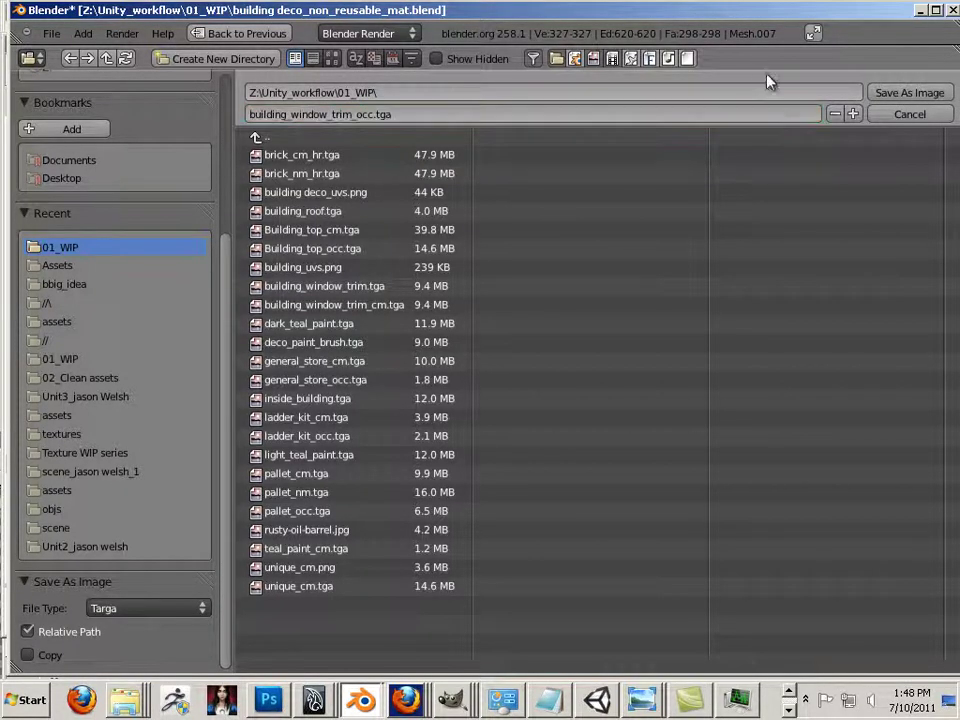
{"action": "left_click", "coordinate": [887, 93]}
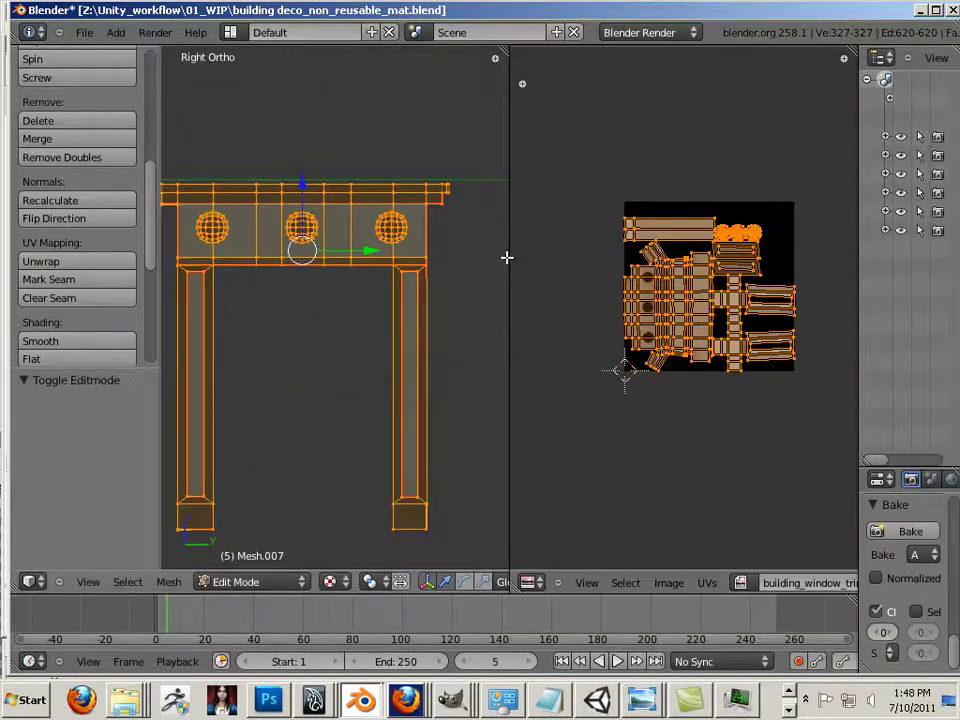
Leave Edit Mode on the window trim and select the narrow door trim mesh, Mesh.005, below it
{"action": "left_click_drag", "start_coordinate": [510, 259], "coordinate": [643, 265]}
{"action": "scroll", "coordinate": [579, 283], "scroll_direction": "down", "scroll_amount": 5}
{"action": "middle_click_drag", "start_coordinate": [436, 424], "coordinate": [471, 206], "text": "shift"}
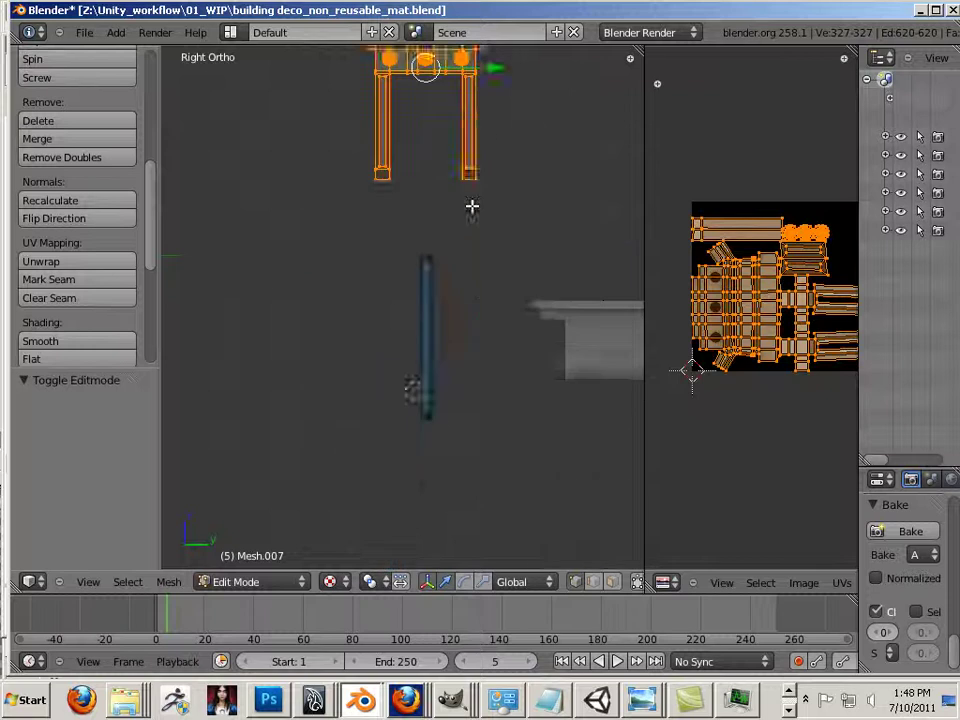
{"action": "scroll", "coordinate": [443, 296], "scroll_direction": "up", "scroll_amount": 4}
{"action": "key", "text": "Tab"}
{"action": "right_click", "coordinate": [447, 310]}
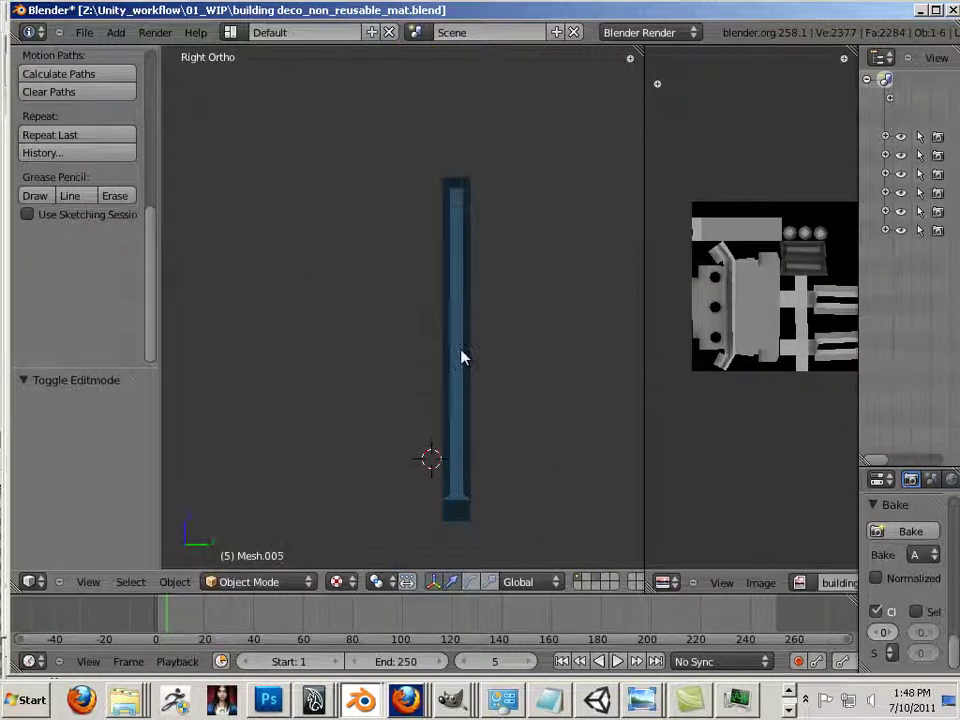
Switch the 3D view's shading of the door trim to Solid
{"action": "left_click", "coordinate": [287, 581]}
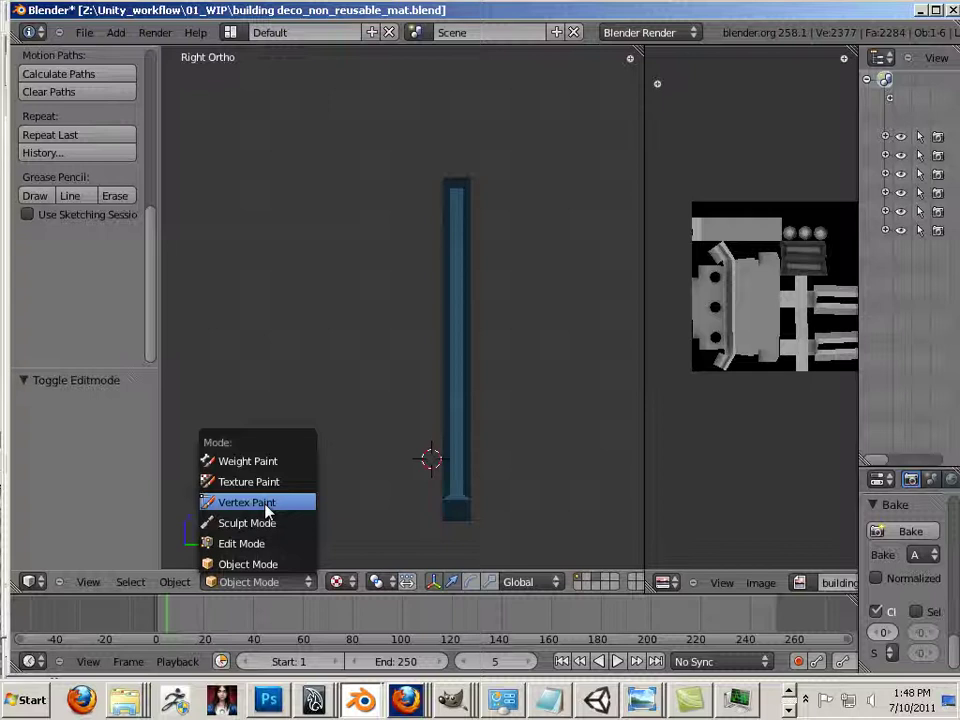
{"action": "left_click", "coordinate": [342, 581]}
{"action": "left_click", "coordinate": [365, 521]}
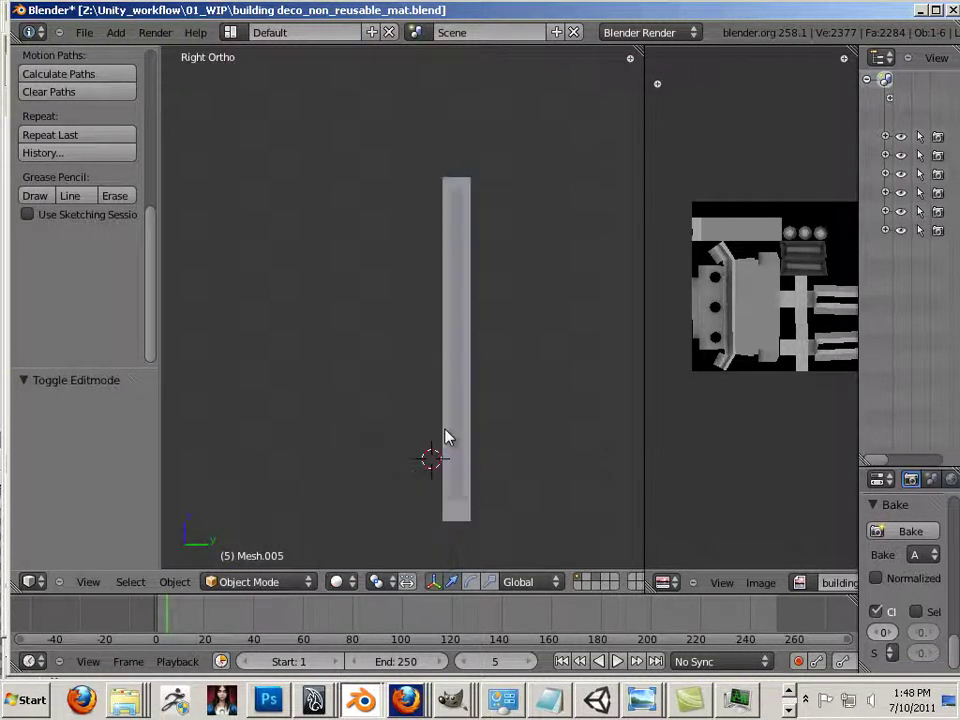
Enter Edit Mode on the door trim mesh, use Textured viewport shading and select all of its geometry
{"action": "key", "text": "Tab"}
{"action": "key", "text": "a"}
{"action": "scroll", "coordinate": [486, 434], "scroll_direction": "up", "scroll_amount": 3}
{"action": "scroll", "coordinate": [486, 434], "scroll_direction": "down", "scroll_amount": 1}
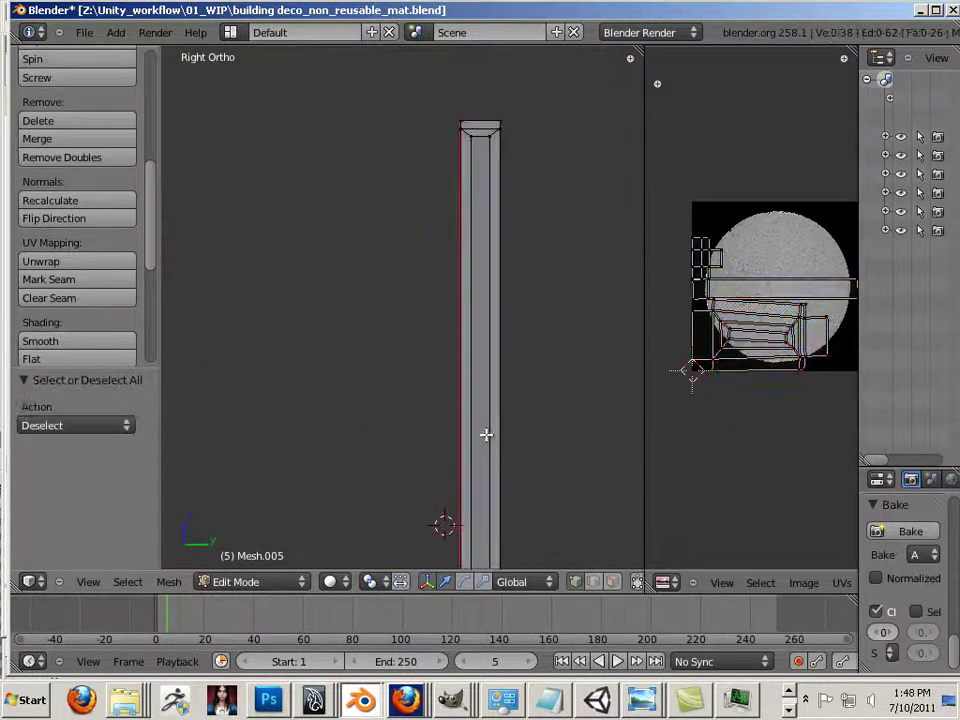
{"action": "left_click", "coordinate": [333, 582]}
{"action": "left_click", "coordinate": [361, 500]}
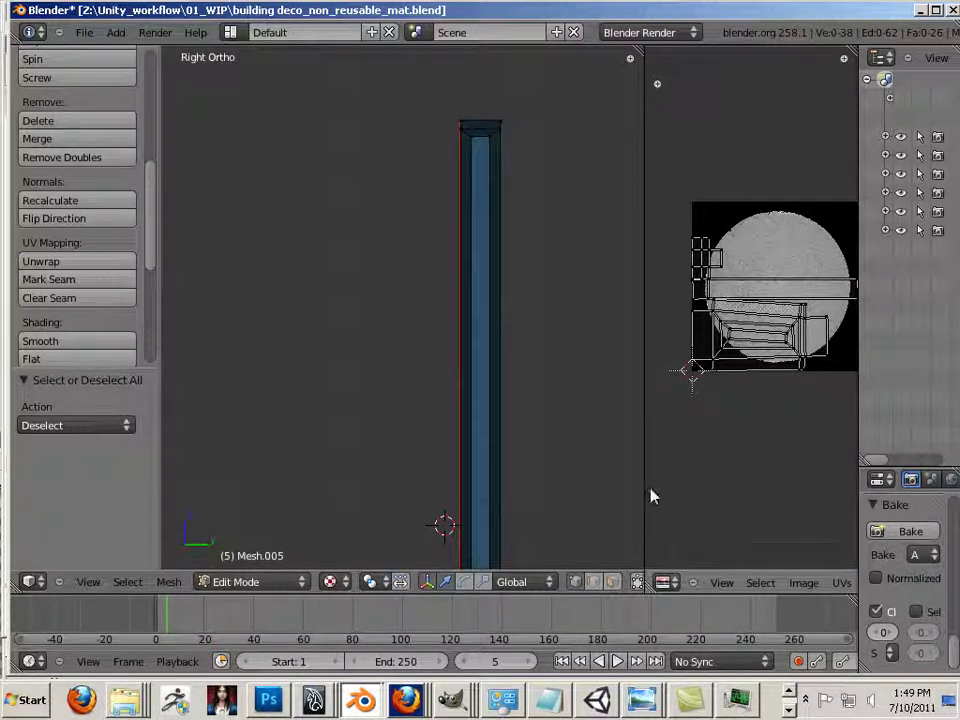
{"action": "left_click_drag", "start_coordinate": [644, 486], "coordinate": [551, 490]}
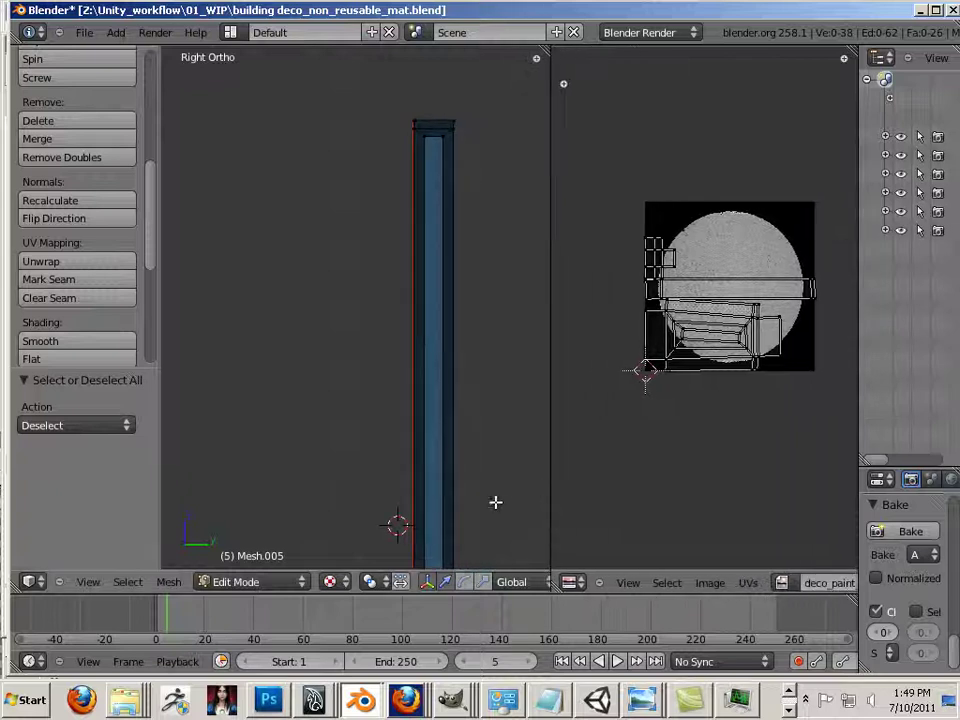
{"action": "key", "text": "a"}
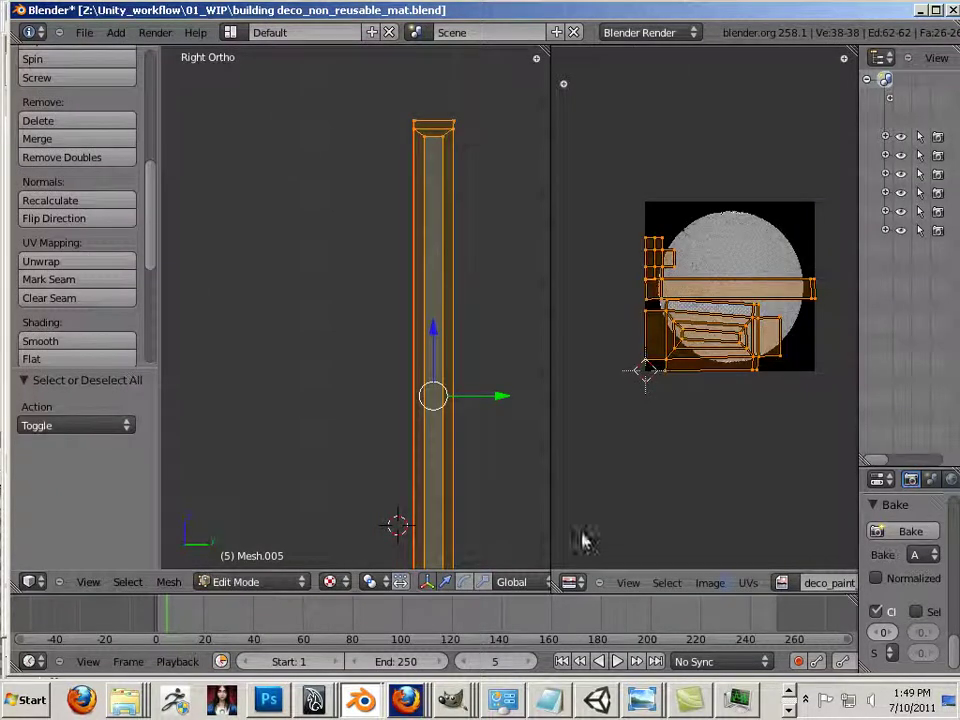
Create a new 1024 by 1024 image named building_door_trim_cm for the door trim's UVs
{"action": "left_click", "coordinate": [709, 584]}
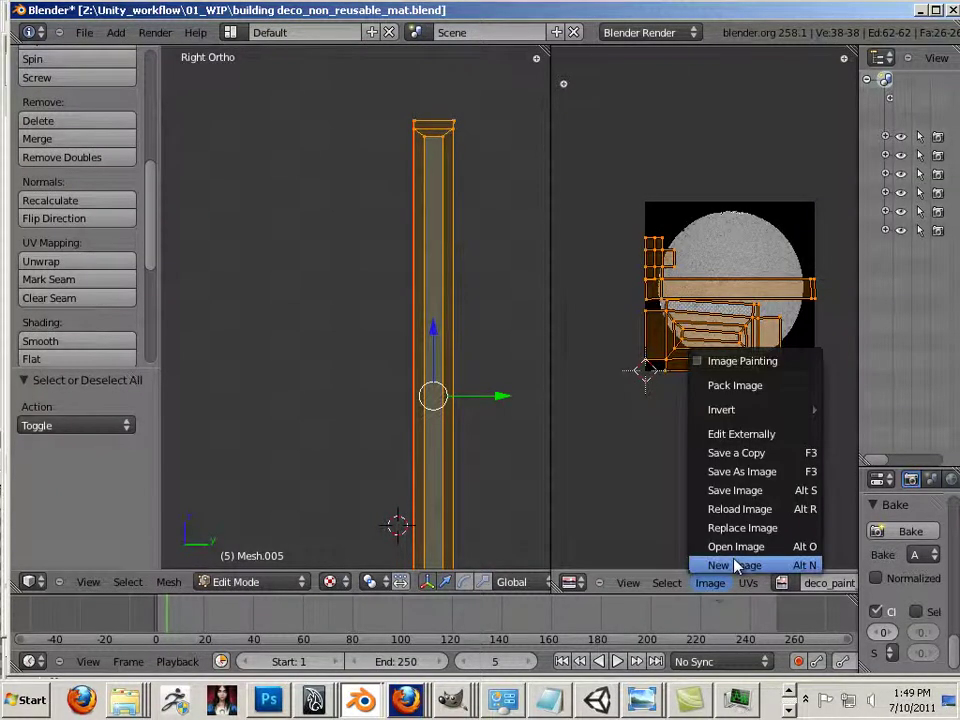
{"action": "left_click", "coordinate": [724, 565]}
{"action": "left_click", "coordinate": [786, 487]}
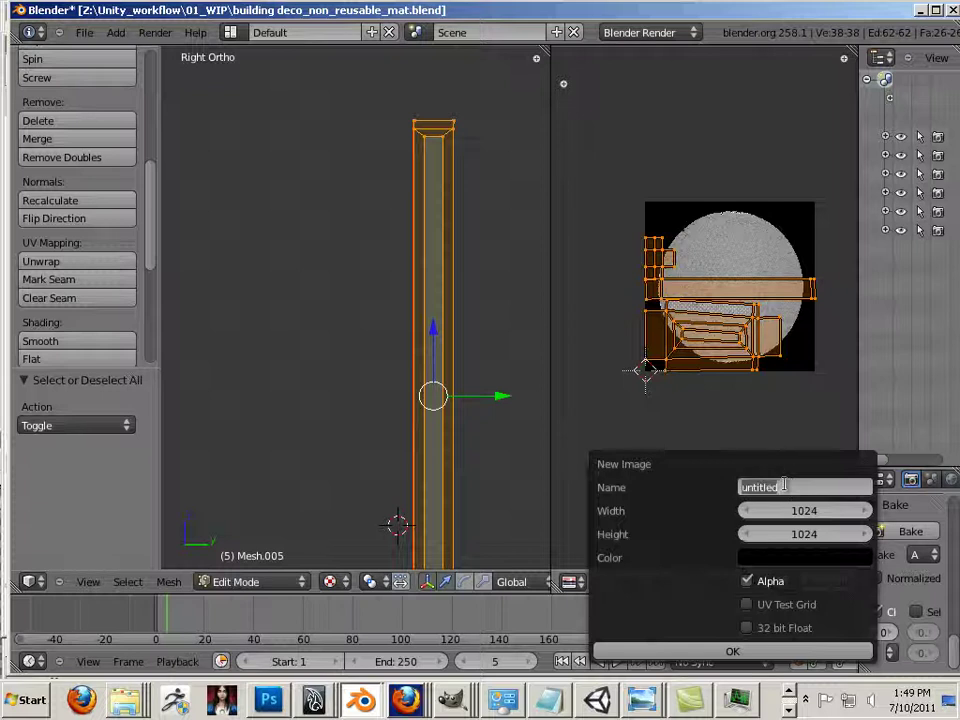
{"action": "key", "text": "BackSpace"}
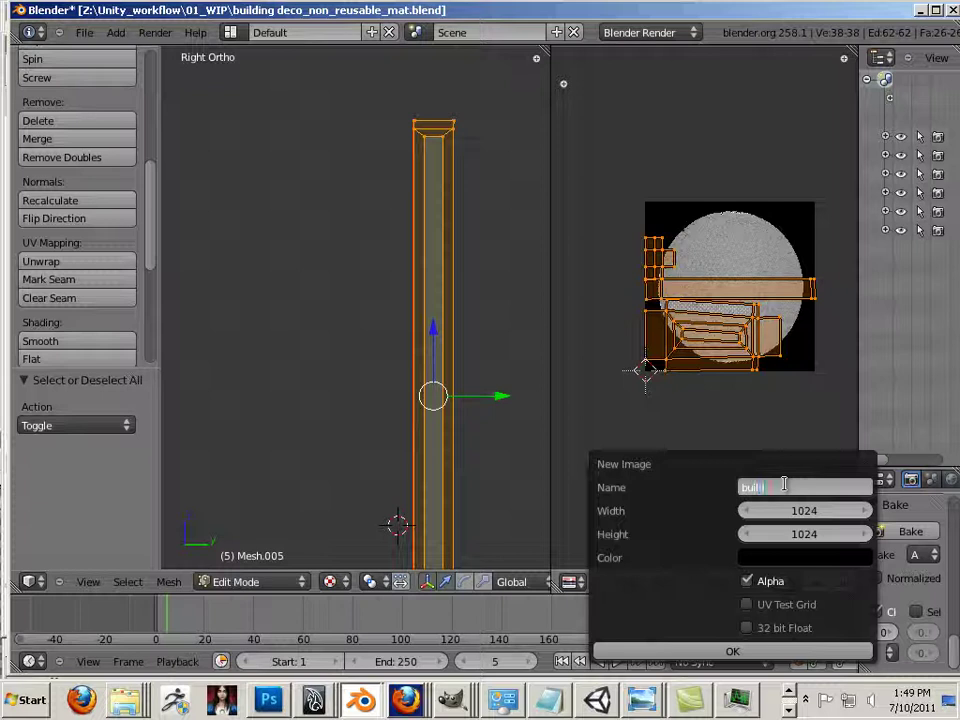
{"action": "type", "text": "building"}
{"action": "type", "text": "_door_trim_cm"}
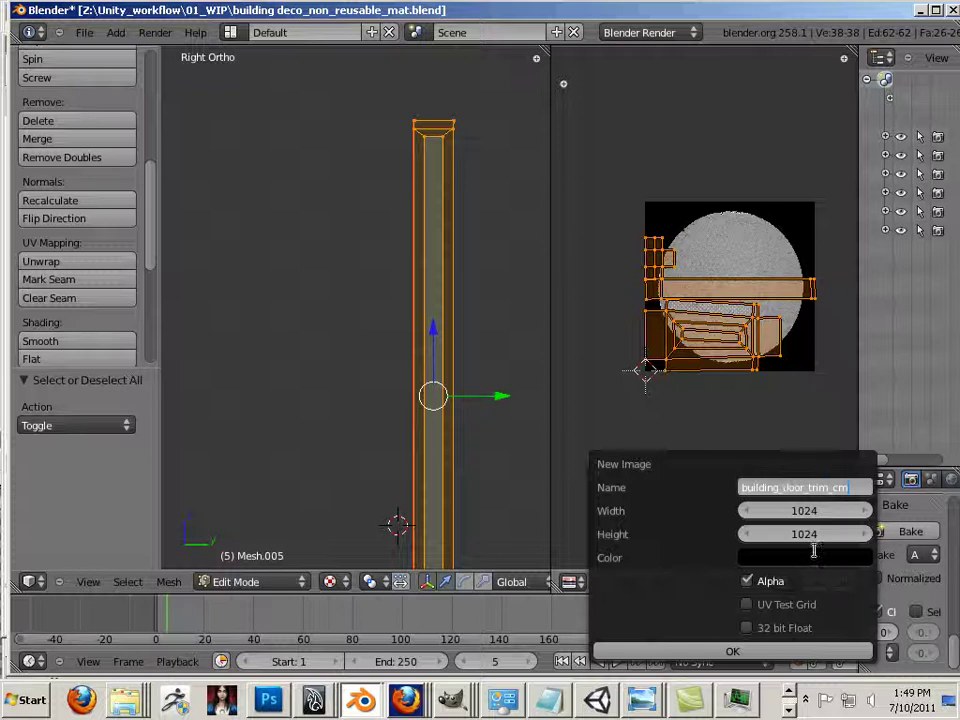
{"action": "left_click", "coordinate": [805, 511]}
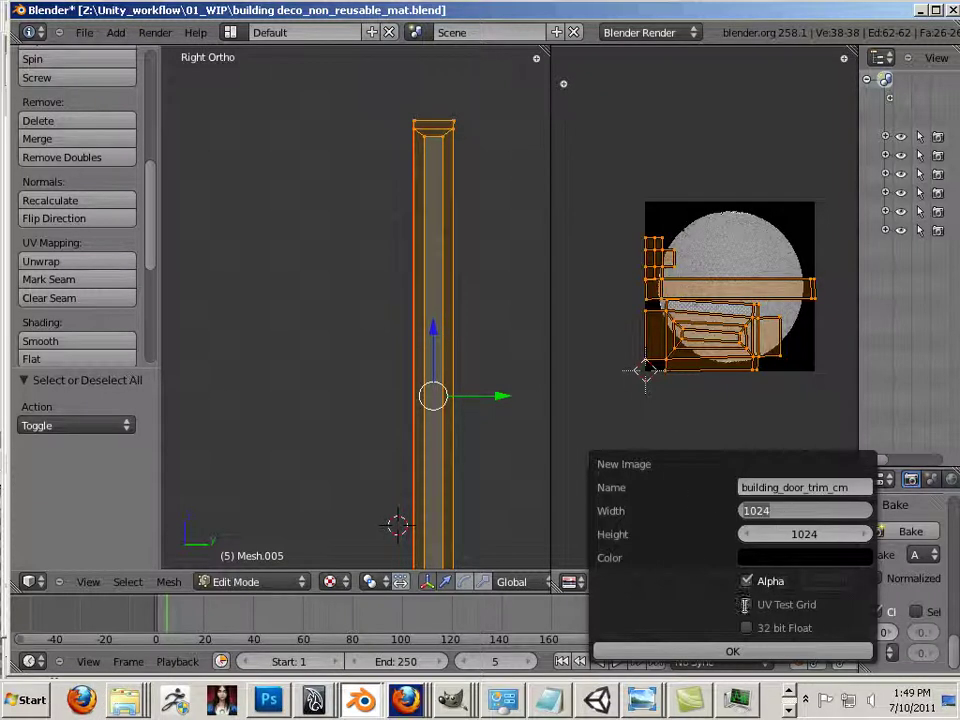
{"action": "left_click", "coordinate": [746, 651]}
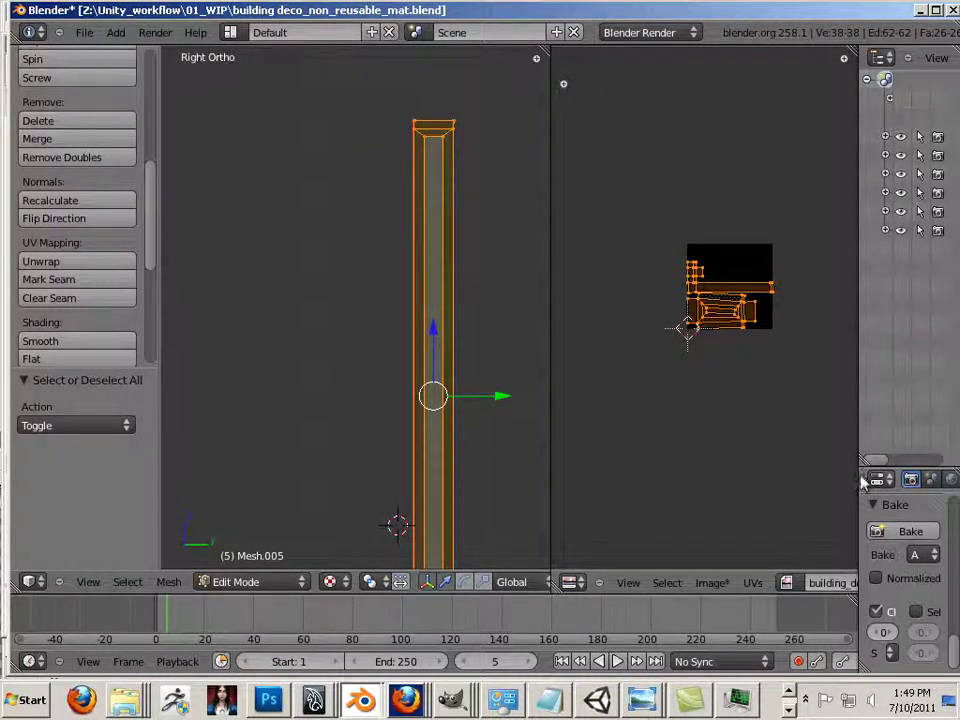
Set the bake mode to Textures, bake Mesh.005 into the new image and inspect the baked map up close
{"action": "left_click_drag", "start_coordinate": [857, 476], "coordinate": [510, 493]}
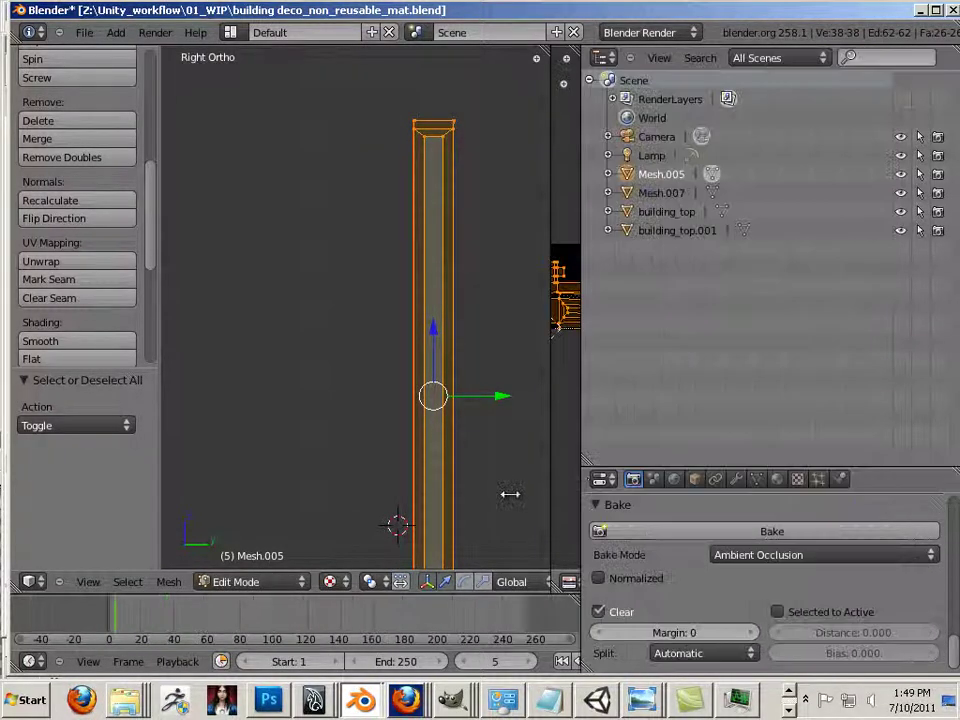
{"action": "left_click", "coordinate": [754, 554]}
{"action": "left_click", "coordinate": [754, 455]}
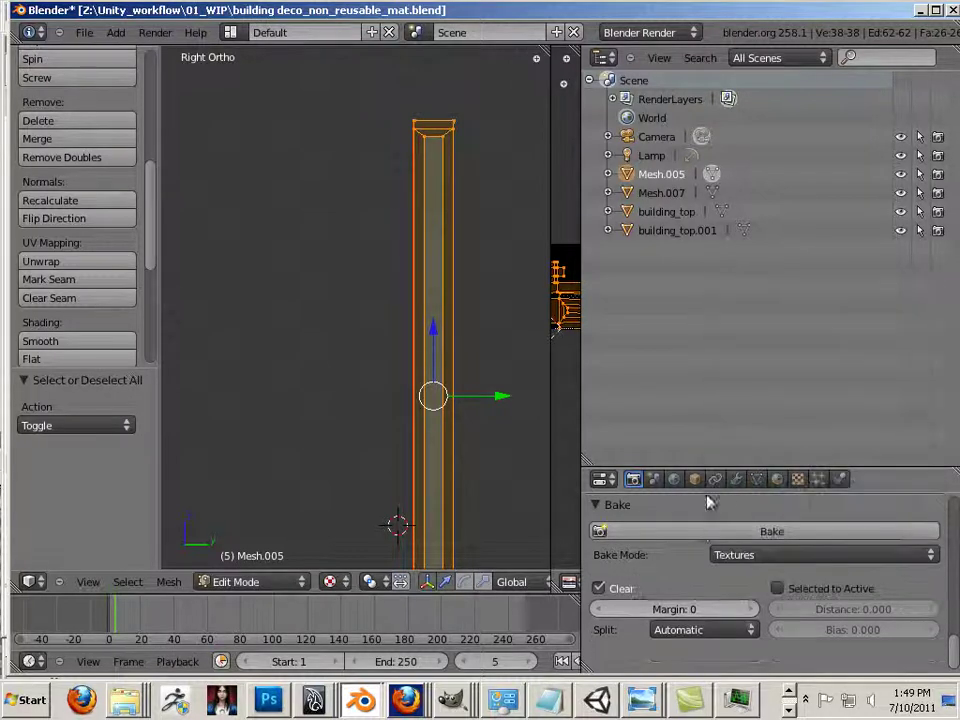
{"action": "left_click", "coordinate": [703, 535]}
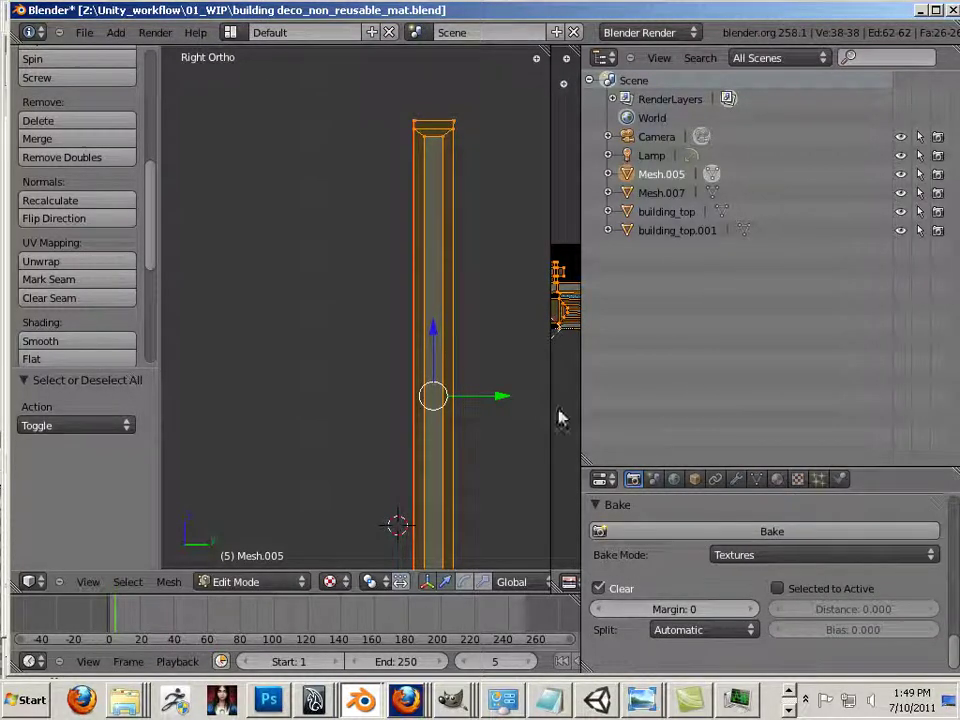
{"action": "left_click_drag", "start_coordinate": [581, 403], "coordinate": [806, 456]}
{"action": "scroll", "coordinate": [714, 503], "scroll_direction": "up", "scroll_amount": 6}
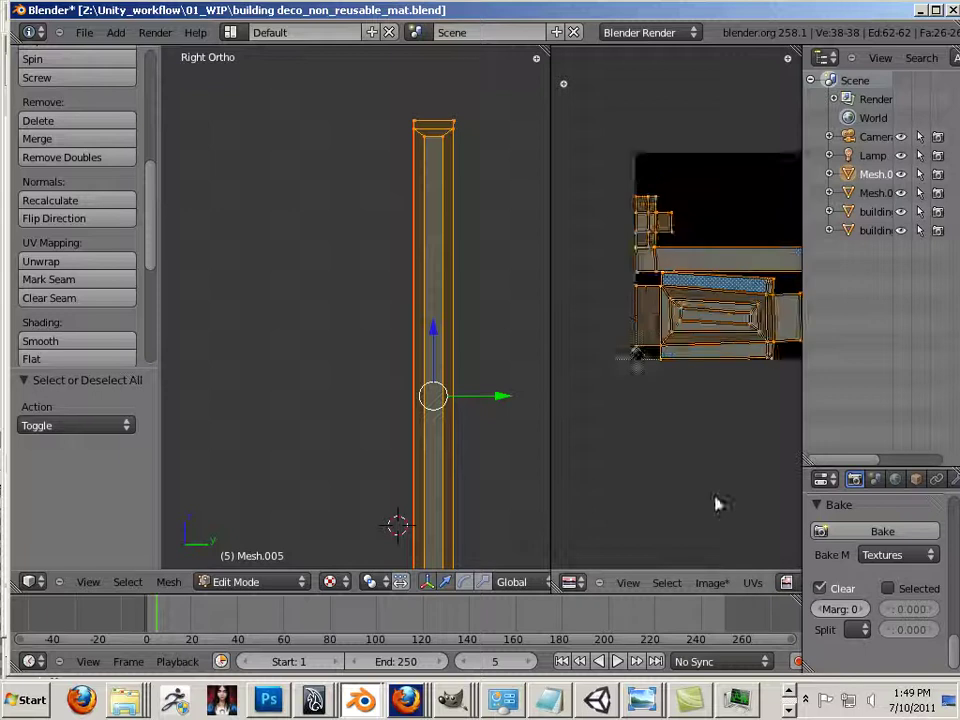
{"action": "scroll", "coordinate": [707, 502], "scroll_direction": "down", "scroll_amount": 3}
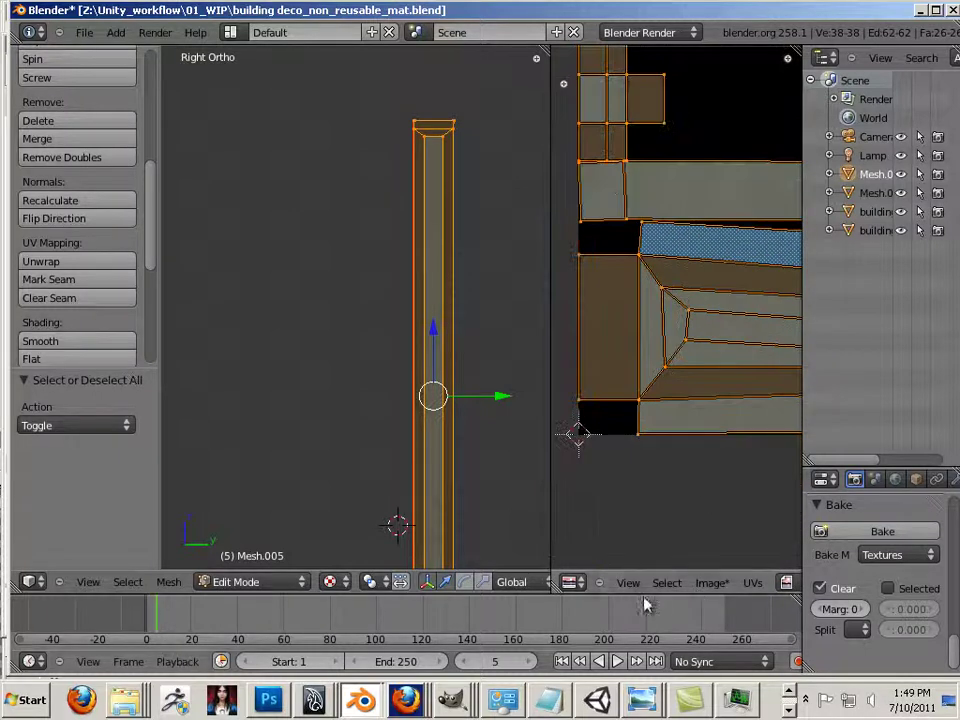
Save the baked door trim texture as building_door_trim_cm.tga in the 01_WIP folder in Targa format
{"action": "left_click", "coordinate": [709, 583]}
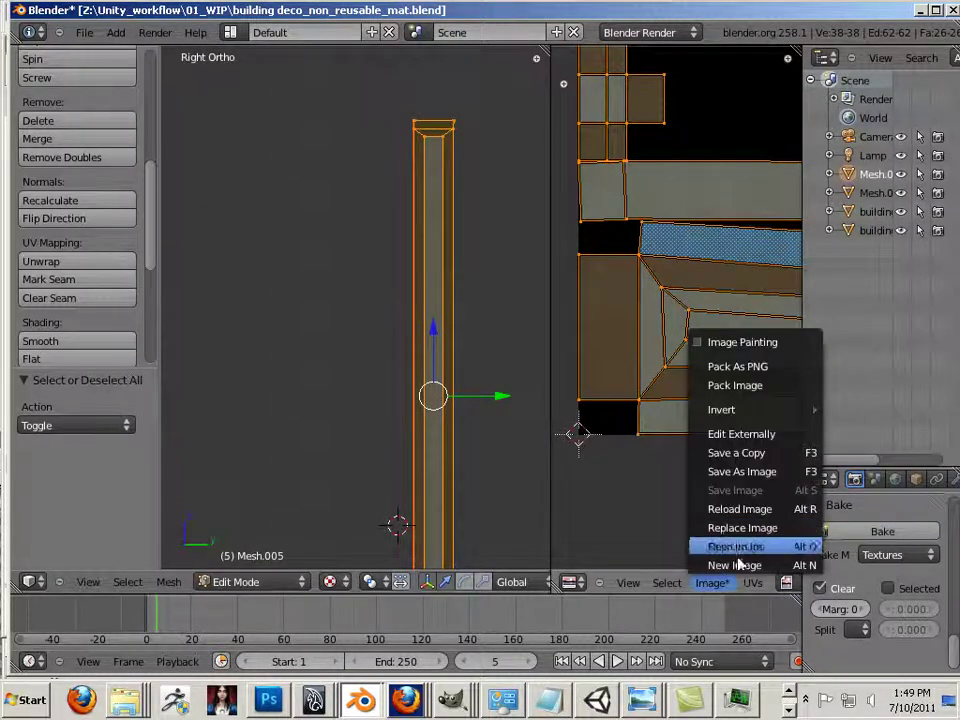
{"action": "left_click", "coordinate": [742, 473]}
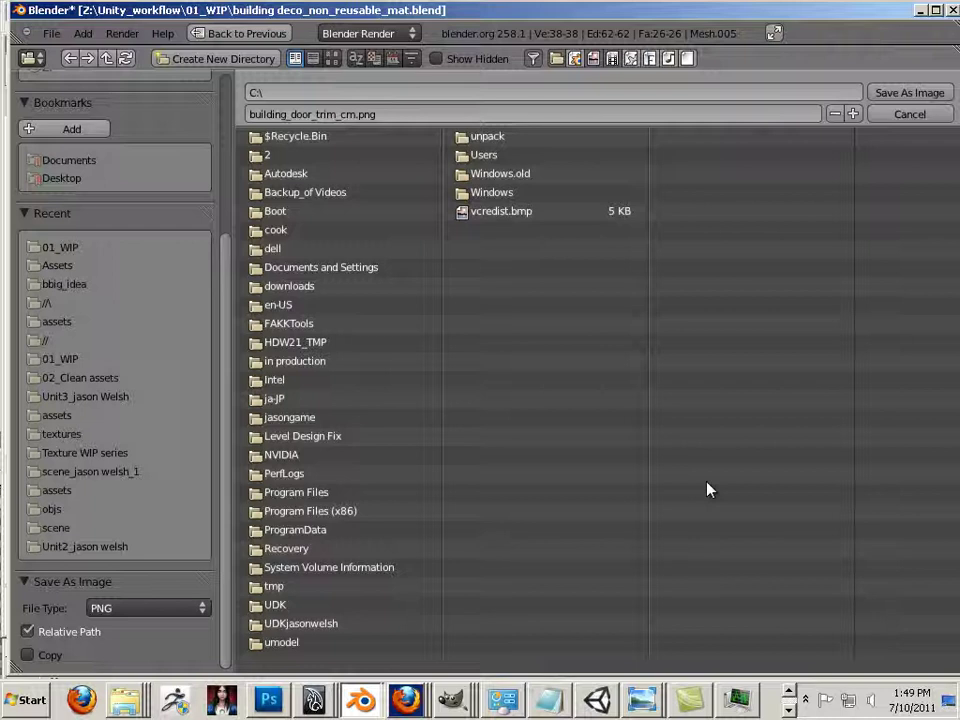
{"action": "left_click", "coordinate": [77, 250]}
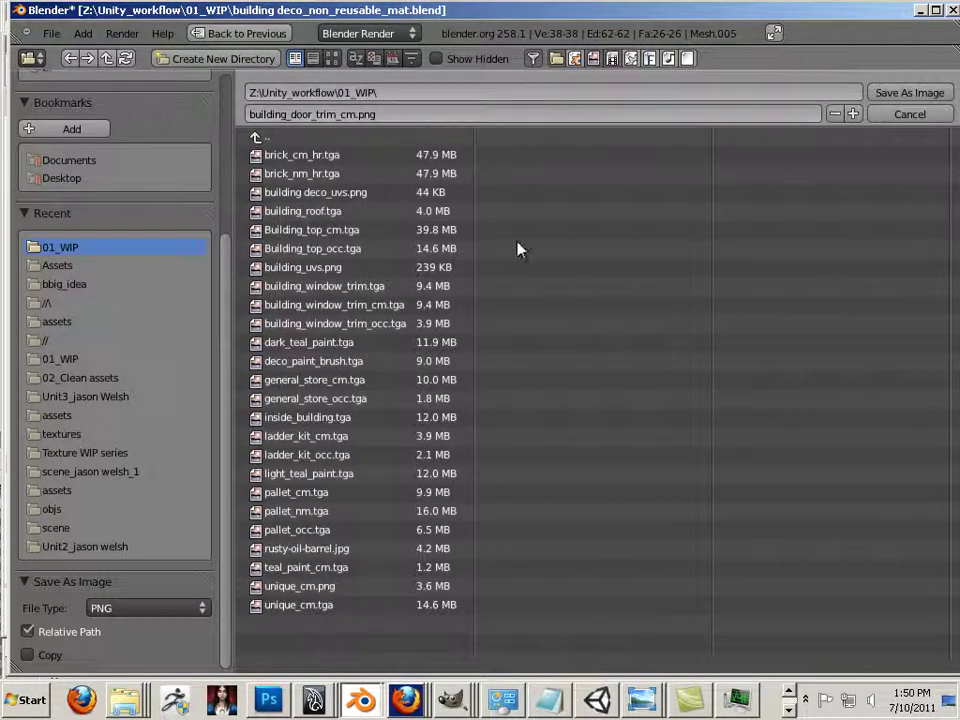
{"action": "left_click", "coordinate": [133, 608]}
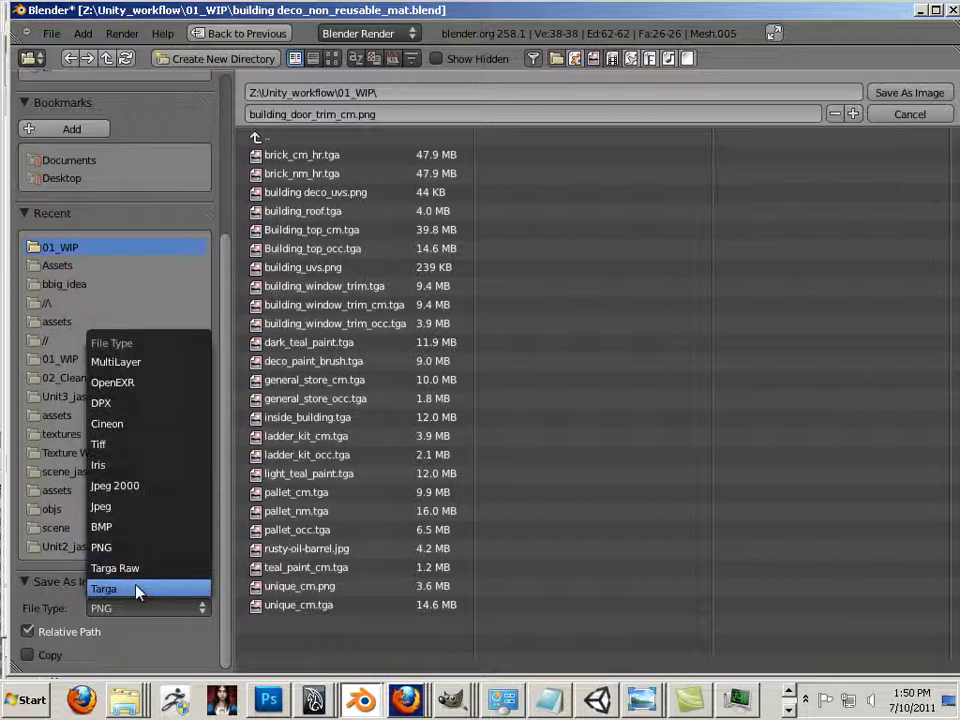
{"action": "left_click", "coordinate": [103, 589]}
{"action": "left_click", "coordinate": [927, 94]}
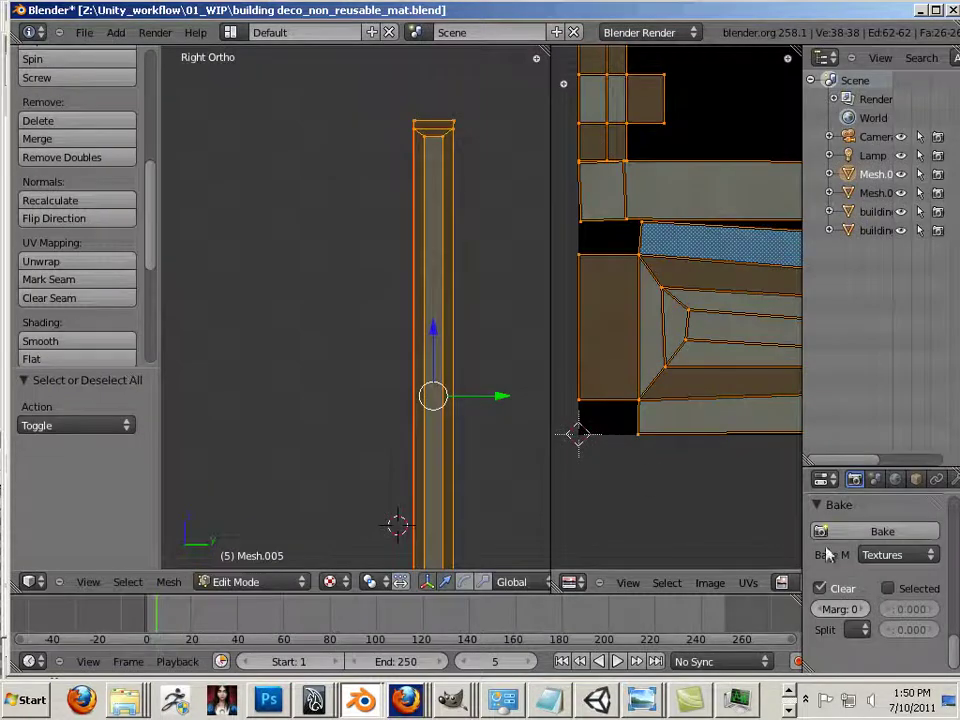
Set the bake mode to Ambient Occlusion and bake the door trim mesh into the same image
{"action": "left_click", "coordinate": [879, 556]}
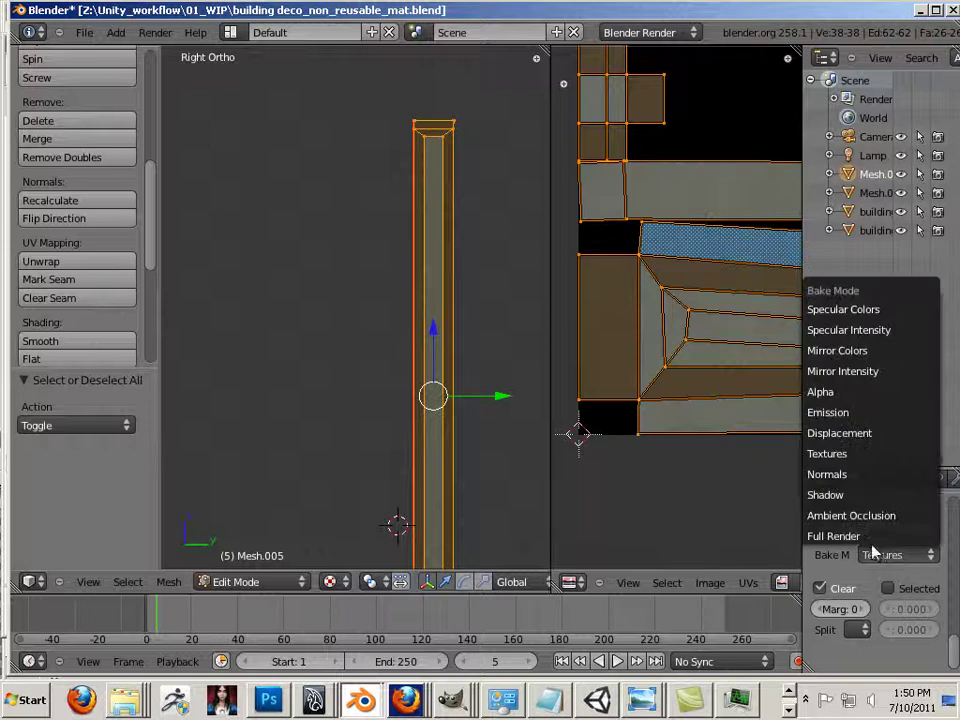
{"action": "left_click", "coordinate": [881, 514]}
{"action": "left_click", "coordinate": [870, 531]}
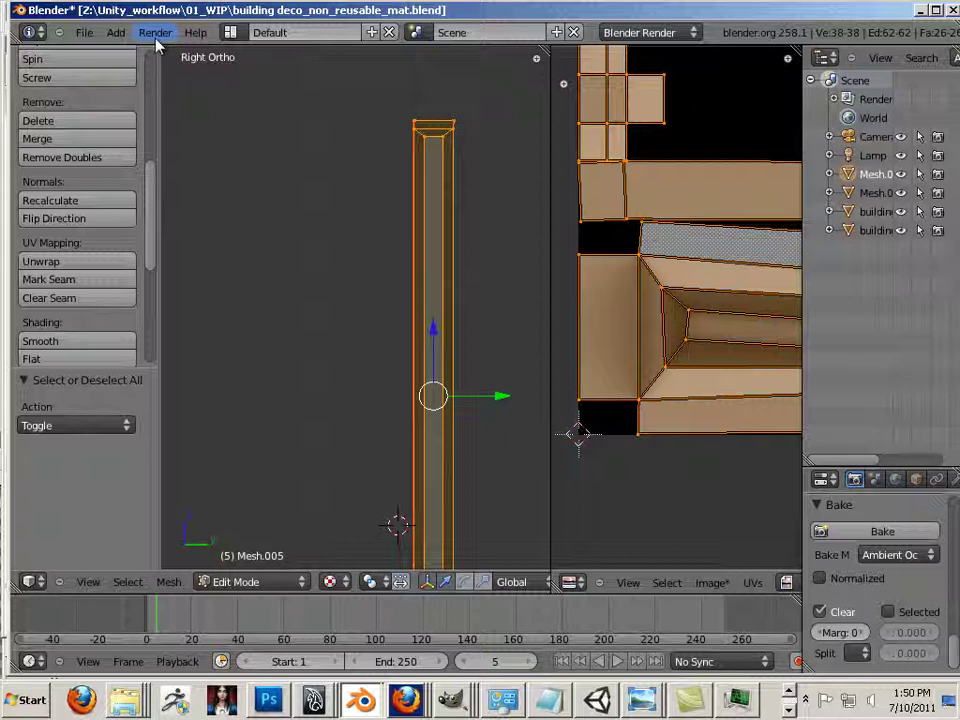
Save the door trim's ambient occlusion bake as building_door_trim_occ.tga in the 01_WIP folder
{"action": "left_click", "coordinate": [714, 584]}
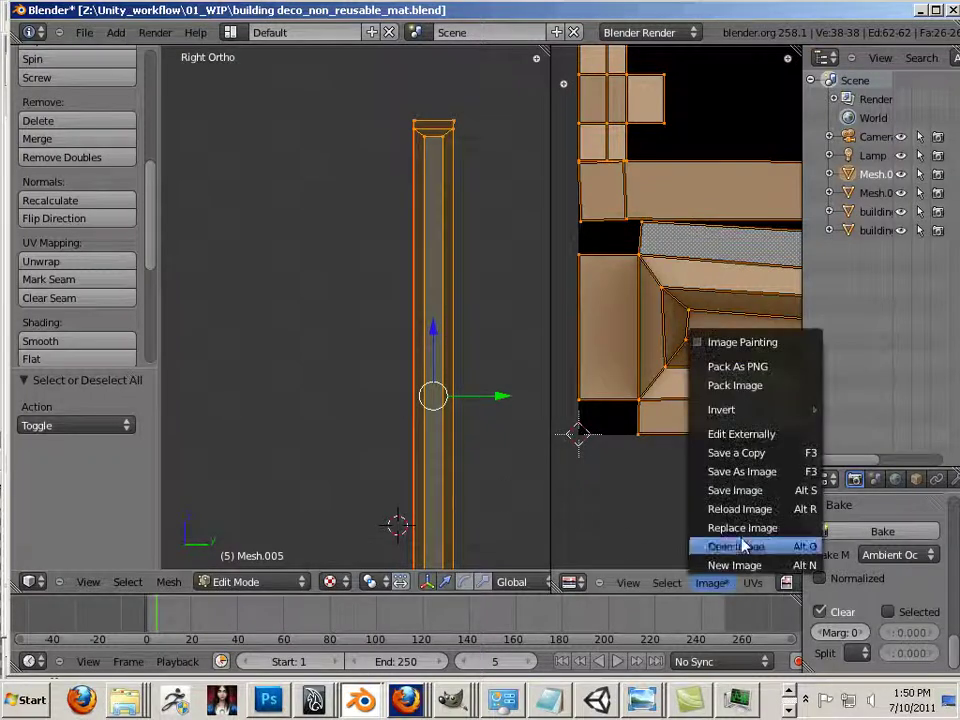
{"action": "left_click", "coordinate": [740, 472]}
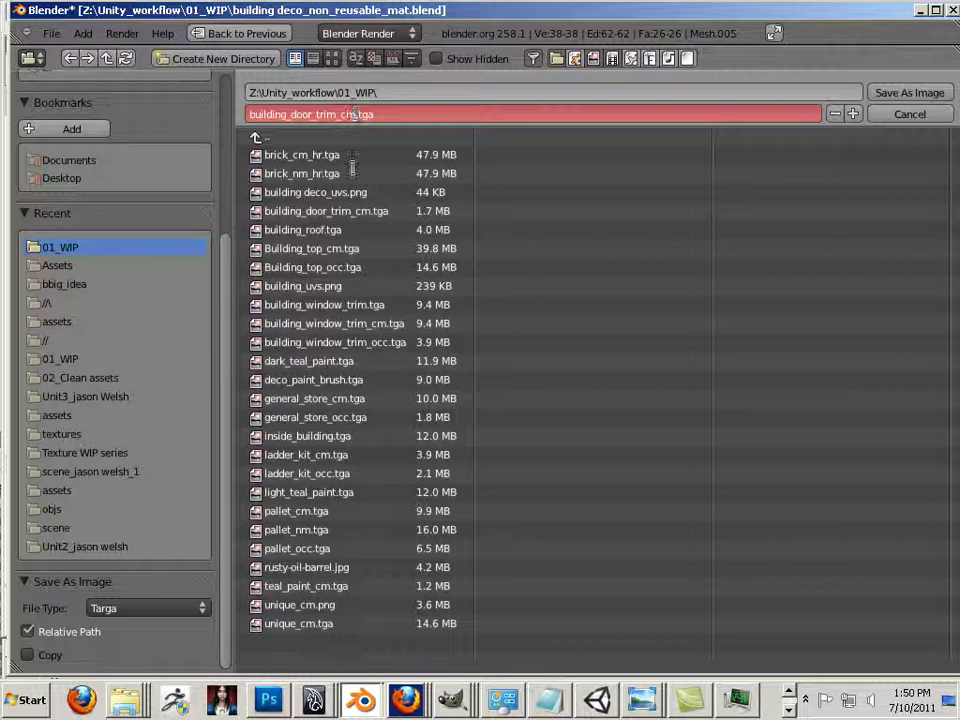
{"action": "key", "text": "BackSpace"}
{"action": "key", "text": "BackSpace"}
{"action": "type", "text": "occ"}
{"action": "key", "text": "Return"}
{"action": "left_click", "coordinate": [880, 93]}
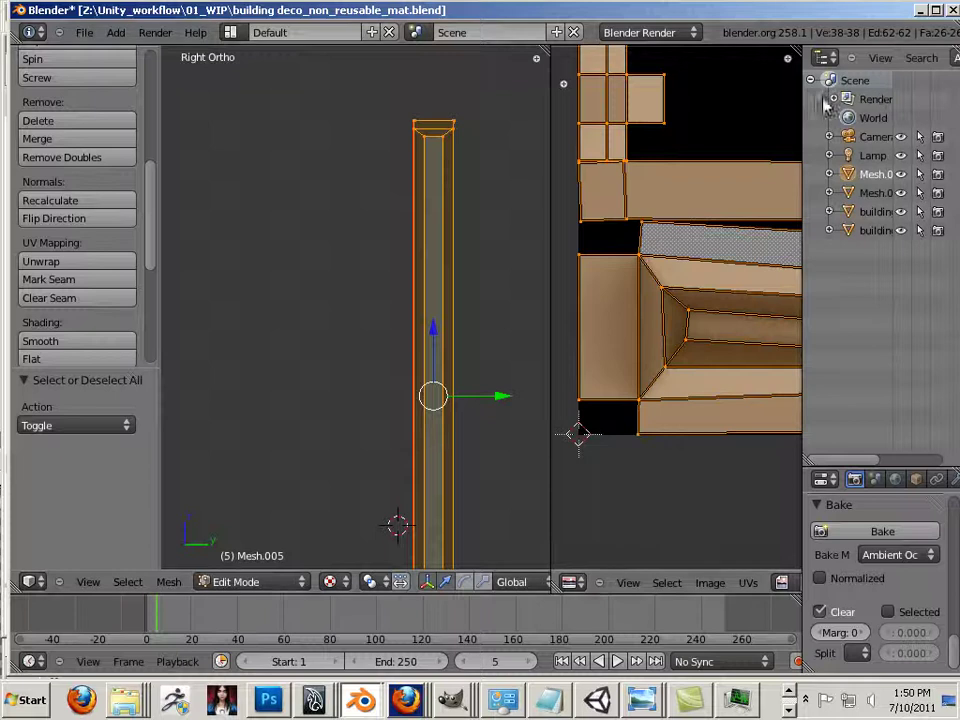
{"action": "left_click_drag", "start_coordinate": [550, 213], "coordinate": [503, 323]}
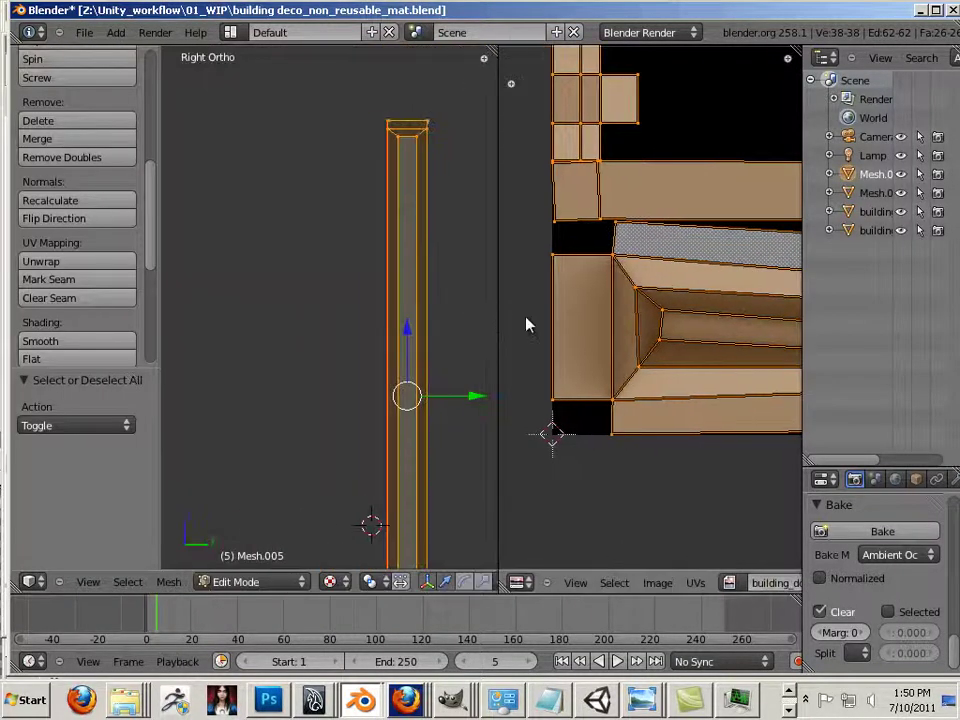